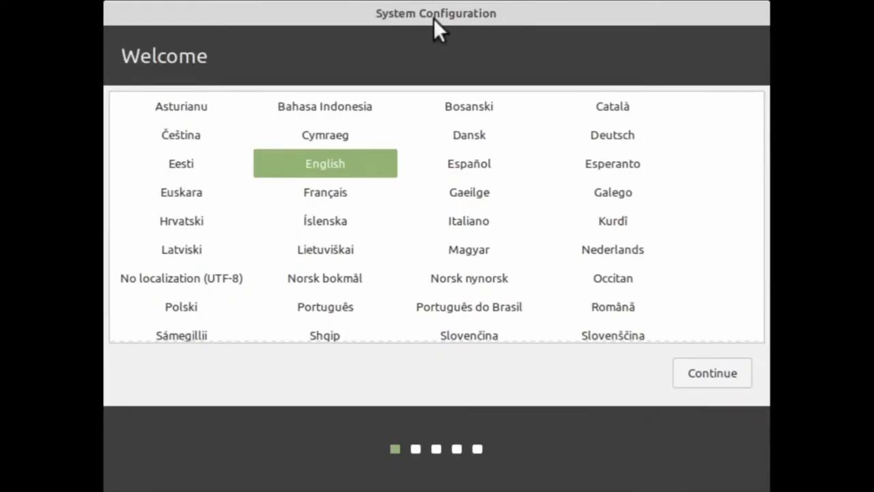
Step: Keep English as the setup language, after briefly trying Español, and accept the English (US) keyboard layout
scroll(514, 194, down, 5)
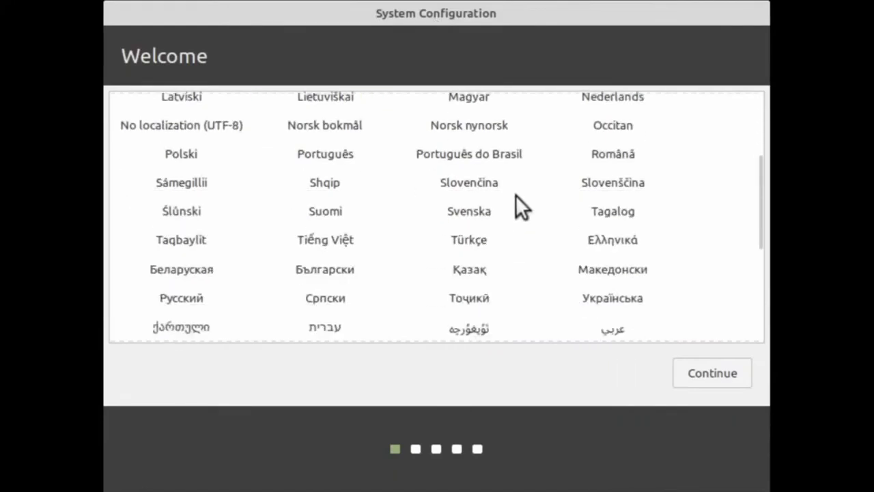
scroll(516, 194, down, 4)
scroll(516, 193, down, 2)
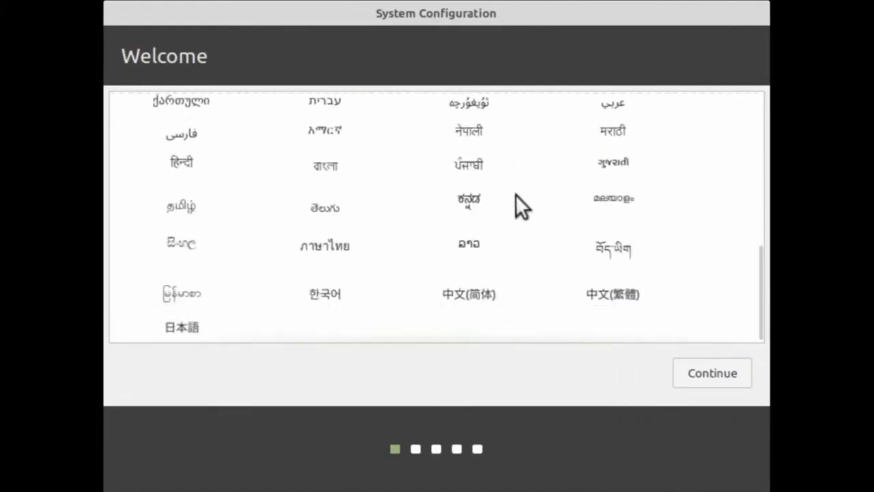
scroll(516, 195, up, 10)
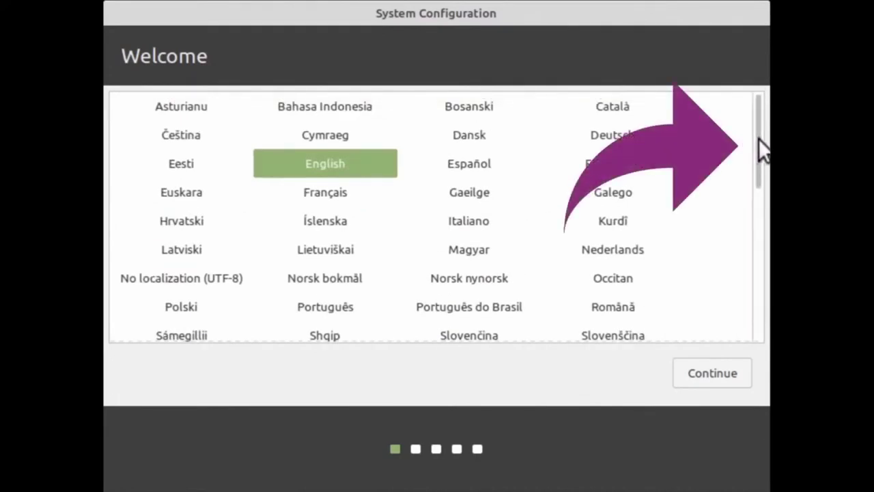
mouse_move(758, 139)
mouse_down()
mouse_move(767, 283)
mouse_move(758, 132)
mouse_up()
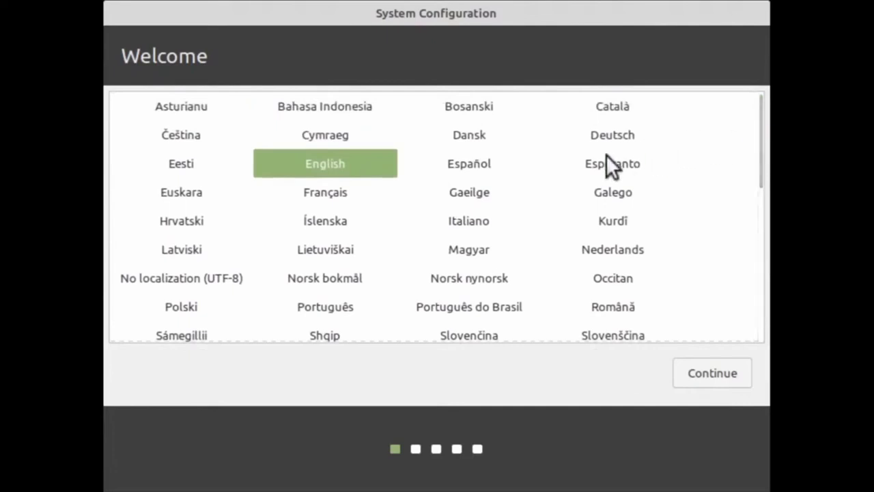
click(470, 156)
click(341, 164)
click(723, 381)
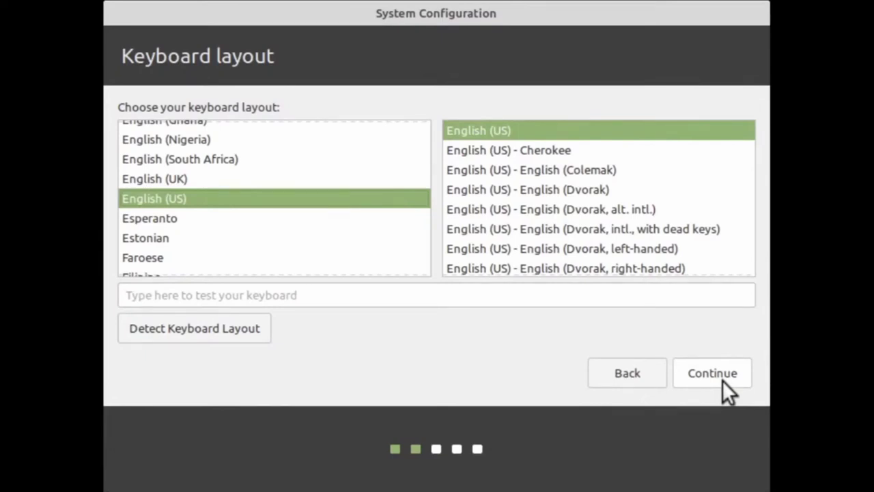
click(723, 380)
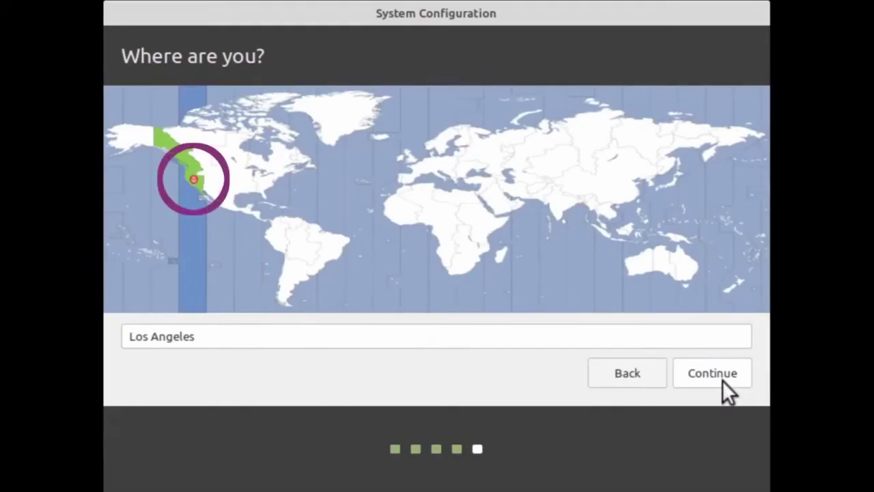
Step: Try the Central, Eastern and Atlantic timezones on the map, then return to Denver
click(220, 191)
click(244, 192)
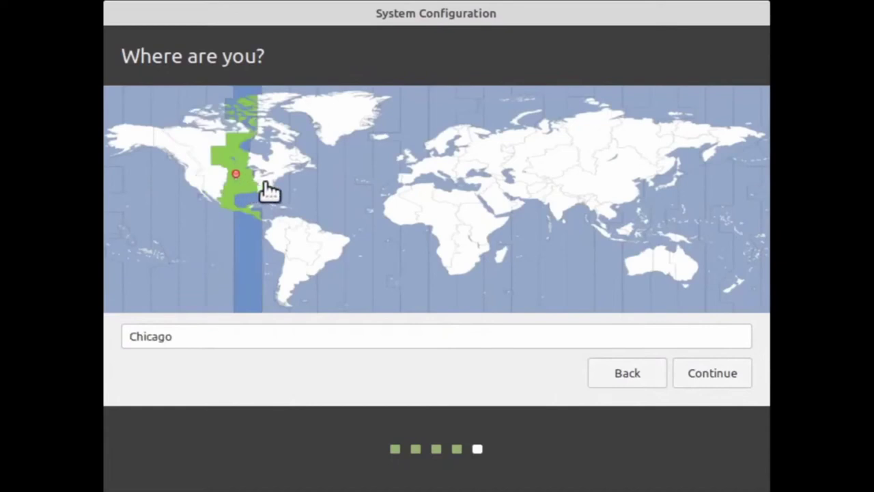
click(269, 190)
click(306, 189)
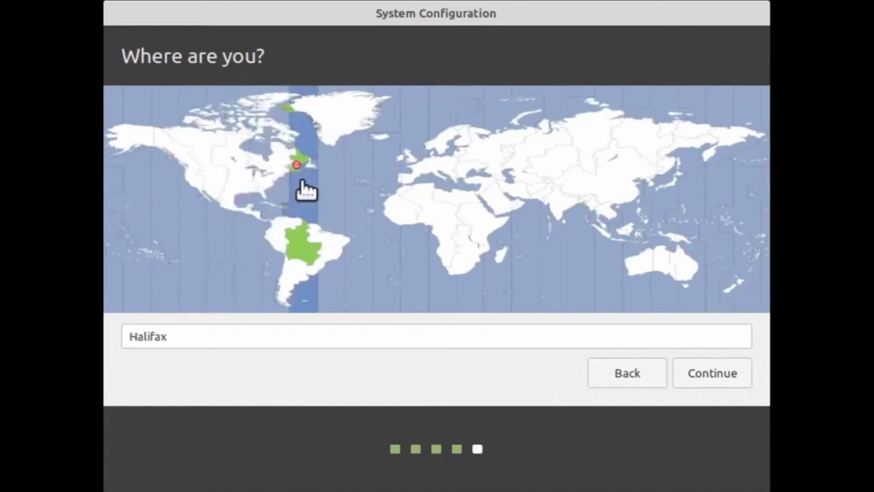
click(222, 186)
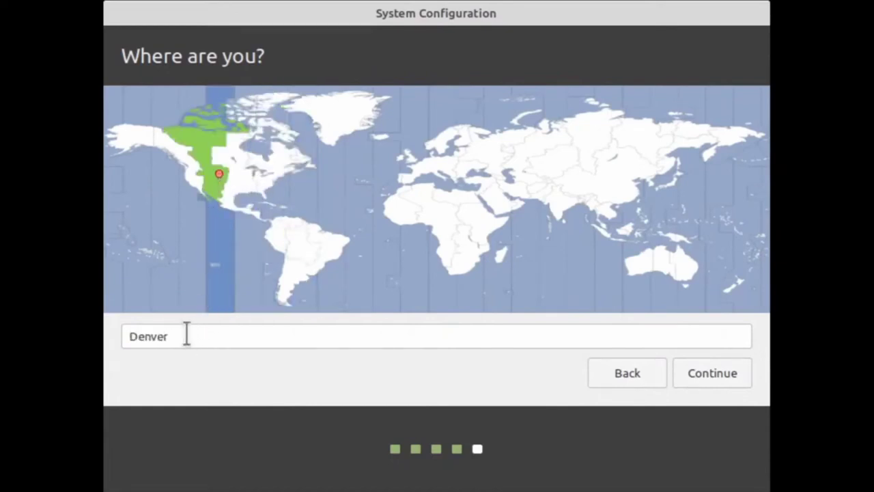
Step: Set the location to Portland, Oregon from the suggestions and confirm it
drag(186, 336, 125, 335)
text(Portland,)
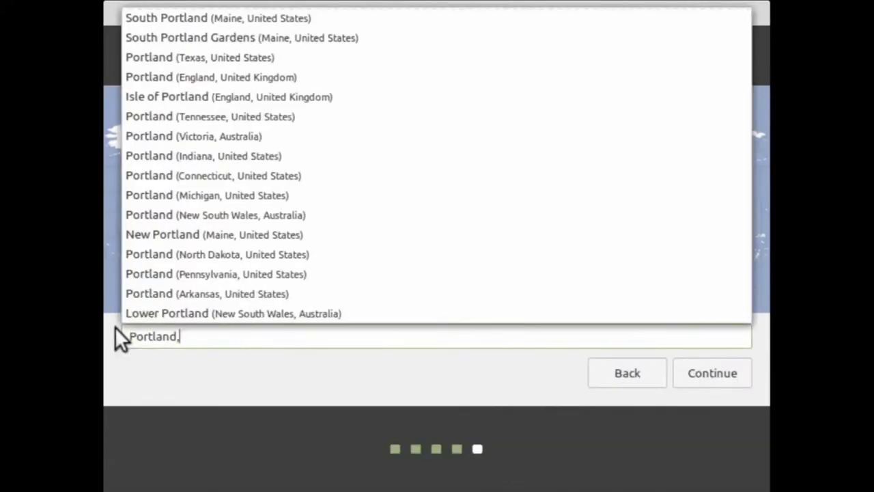
text( Oregon)
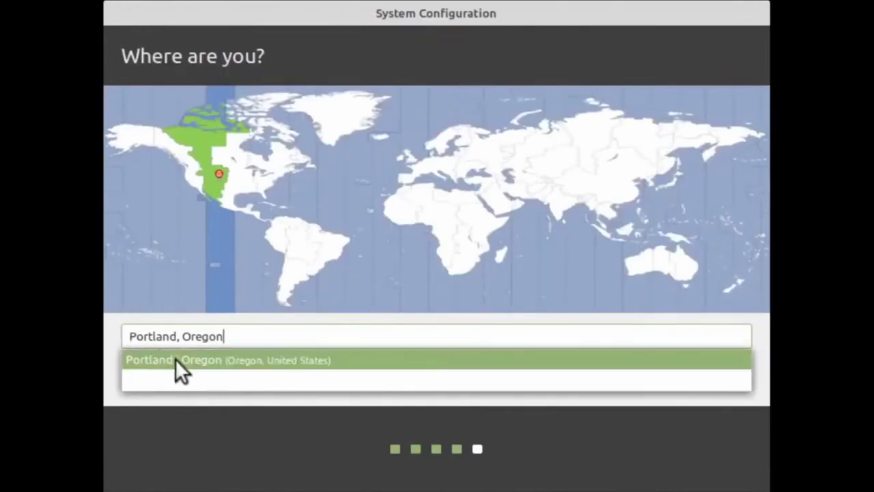
click(215, 361)
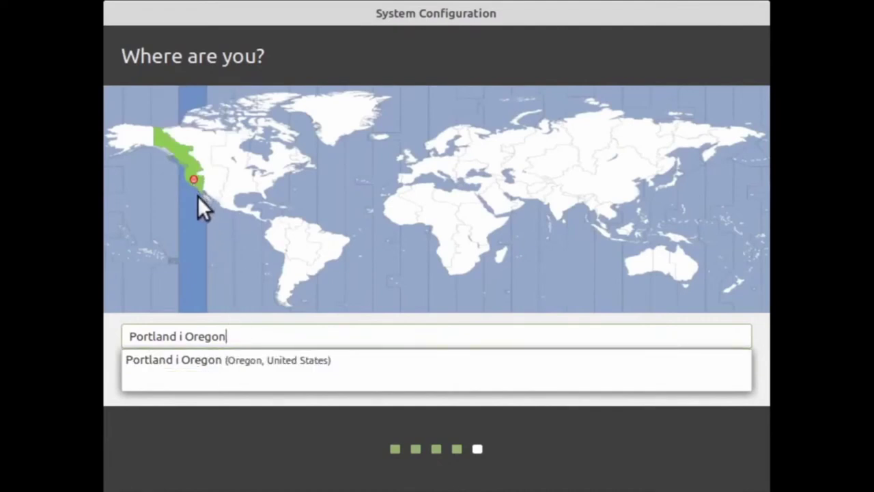
click(279, 449)
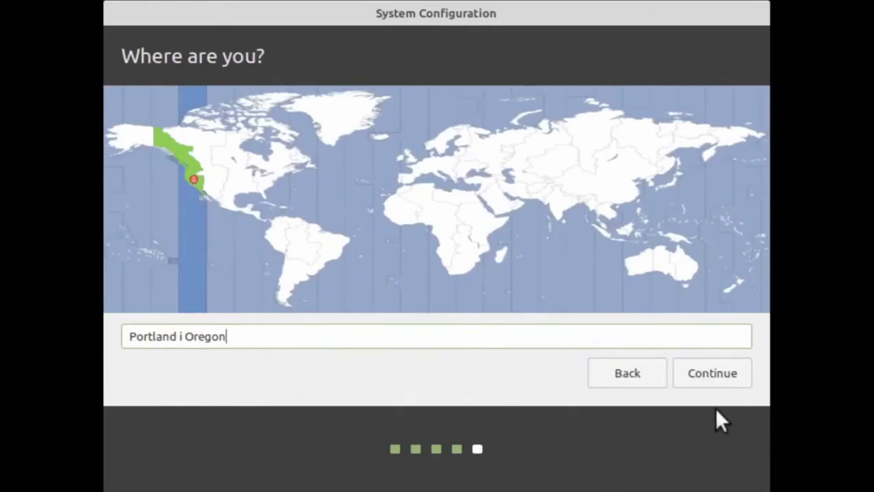
click(723, 376)
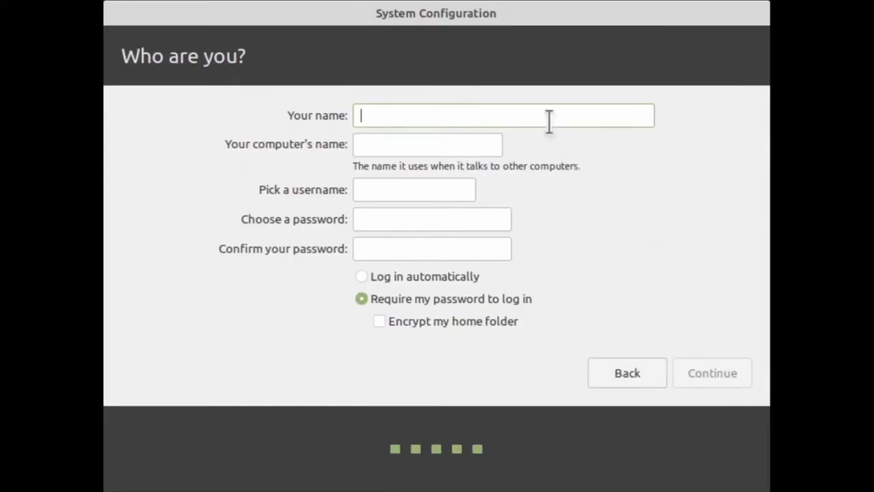
Step: Enter the user's full name and replace the computer's name with 'computer'
text(Fre)
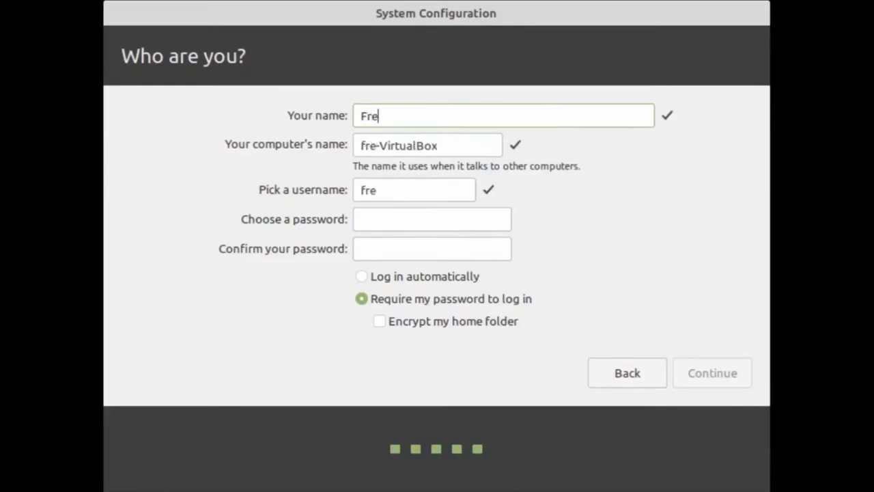
text(e Geek)
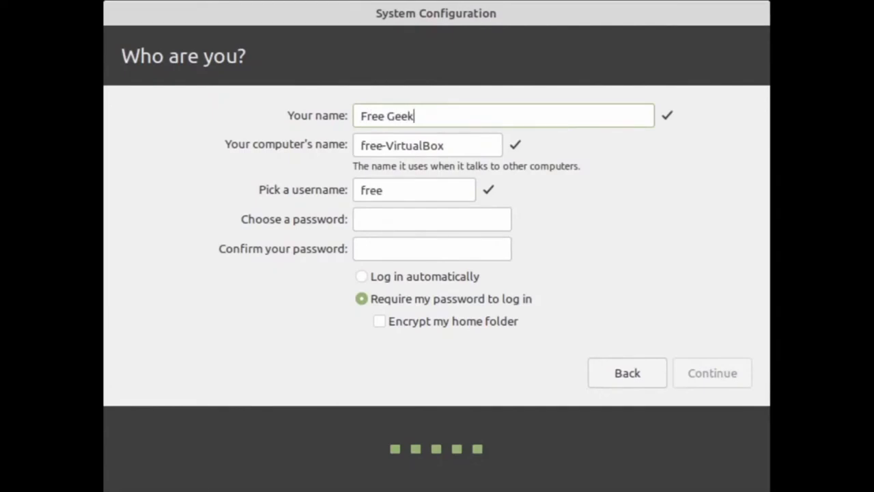
click(474, 145)
key(BackSpace)
key(BackSpace)
key(BackSpace)
key(BackSpace)
key(BackSpace)
key(BackSpace)
key(BackSpace)
key(BackSpace)
key(BackSpace)
key(BackSpace)
key(BackSpace)
key(BackSpace)
key(BackSpace)
key(BackSpace)
key(BackSpace)
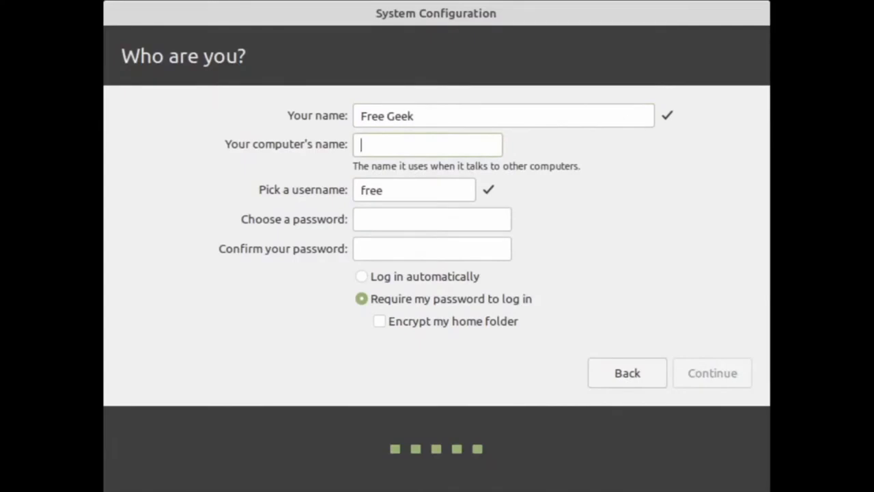
text(computer)
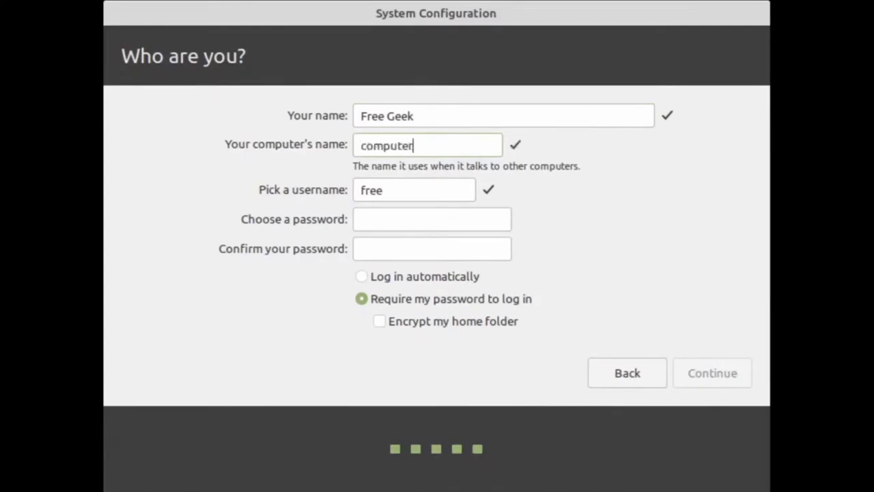
Step: Replace the automatically filled username with 'freegeek'
click(415, 191)
key(BackSpace)
key(BackSpace)
key(BackSpace)
key(BackSpace)
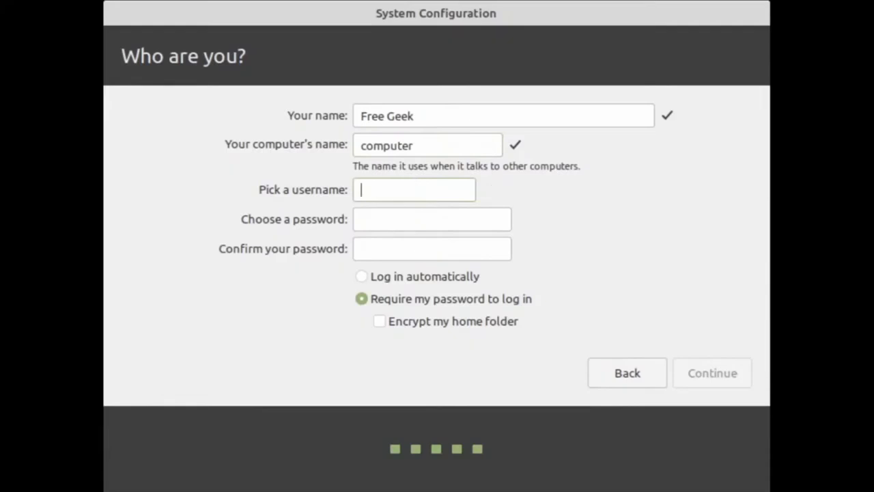
text(freegeek)
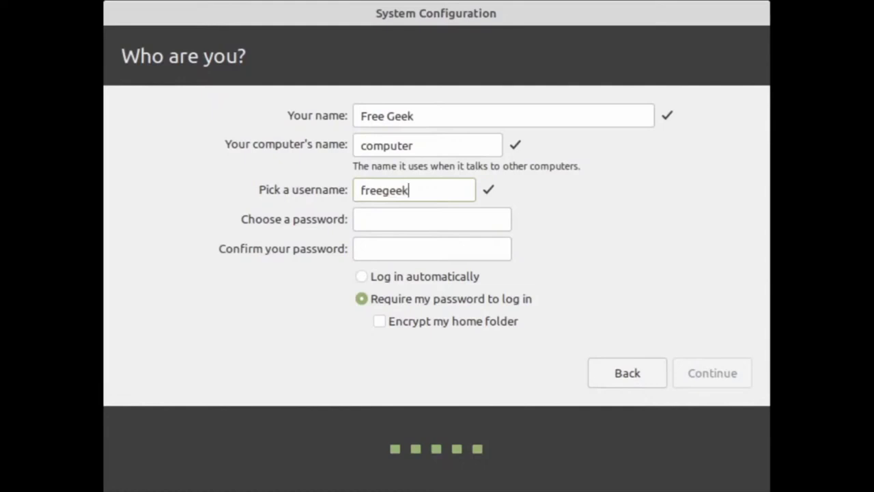
click(448, 220)
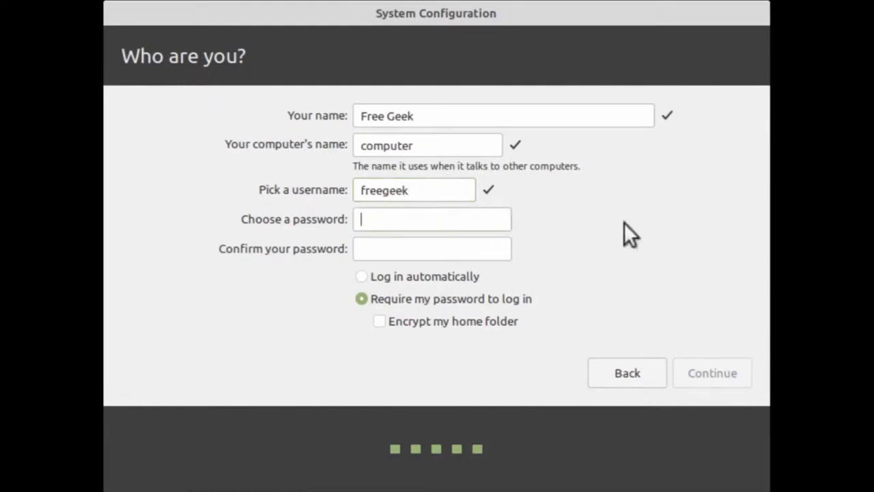
text(••••)
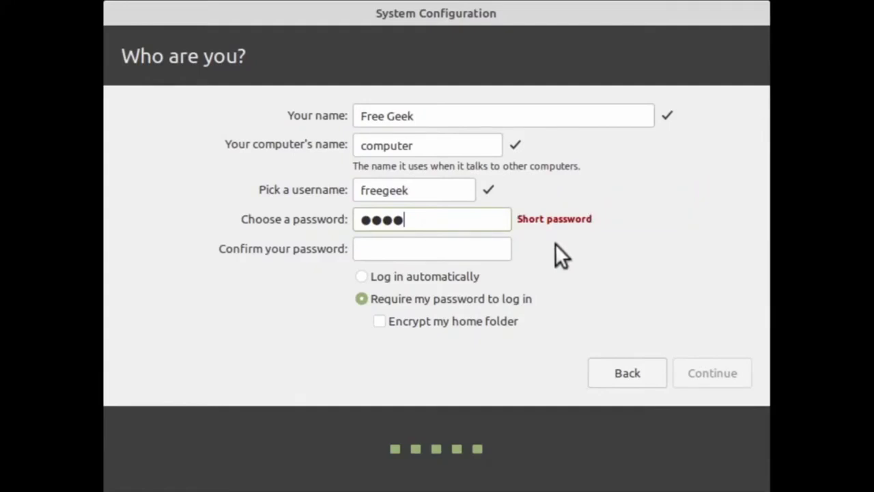
text(*************)
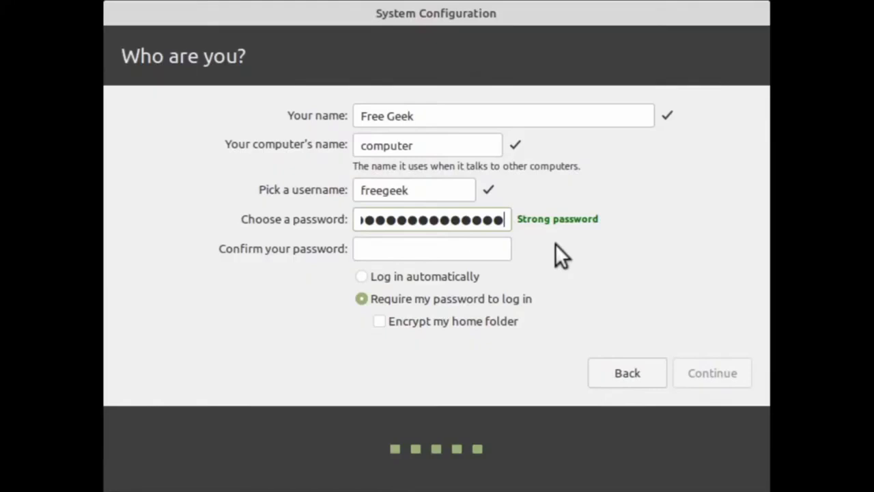
key(BackSpace)
key(BackSpace)
key(BackSpace)
key(BackSpace)
key(BackSpace)
key(BackSpace)
key(BackSpace)
key(BackSpace)
key(BackSpace)
key(BackSpace)
key(BackSpace)
key(BackSpace)
key(BackSpace)
key(BackSpace)
key(BackSpace)
key(BackSpace)
key(BackSpace)
key(BackSpace)
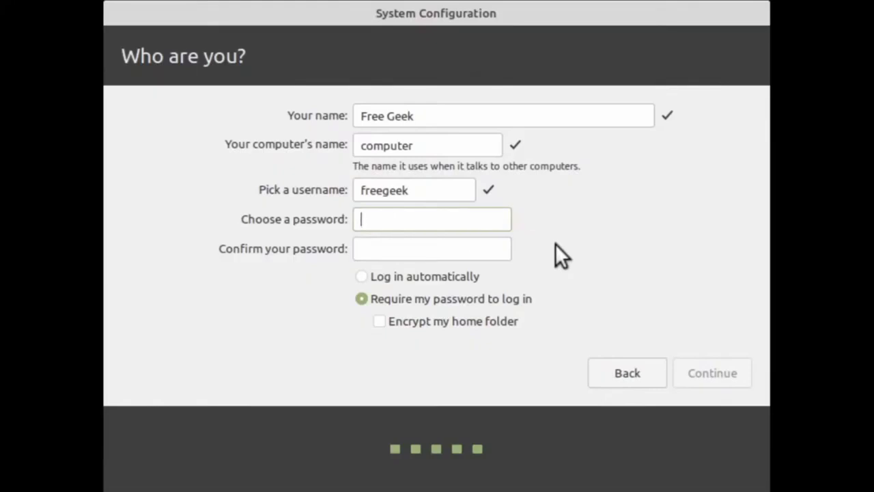
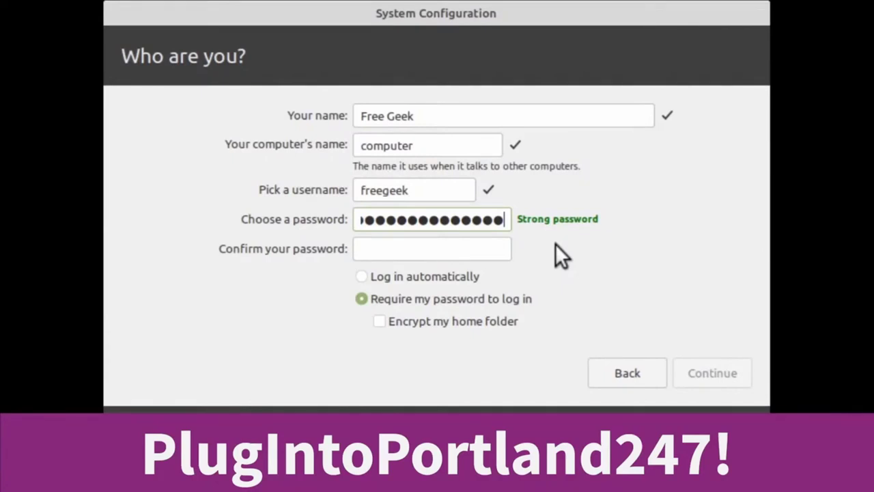
Step: Enter the account password so it is rated Strong password, leaving the confirmation field next
key(Tab)
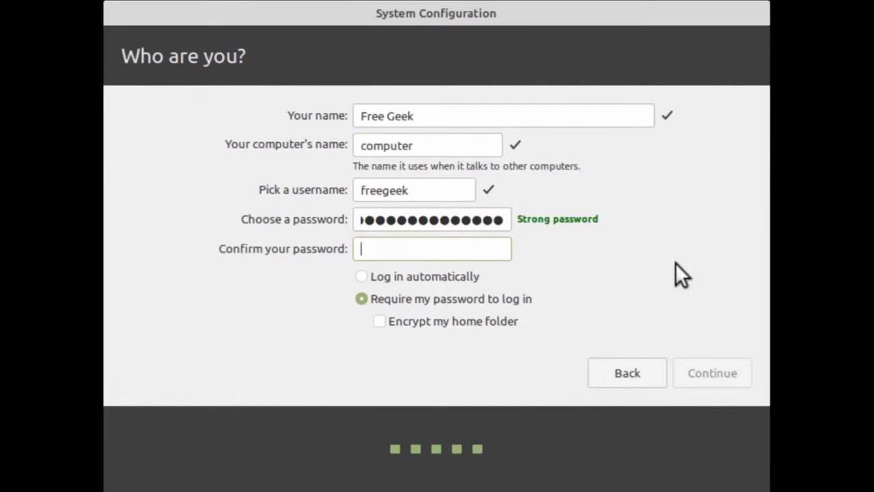
Step: Retype the password in Confirm your password until it matches, then continue to start installing
text(●●●●●●●●●)
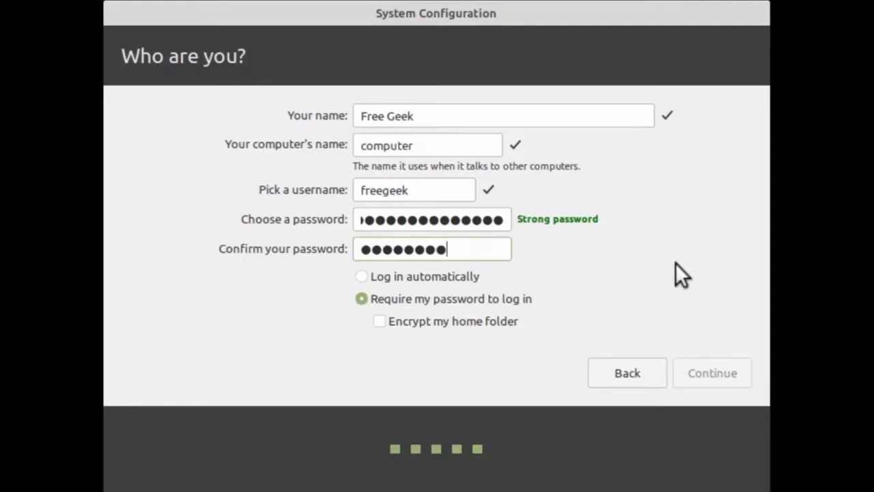
text(●●●●●●●)
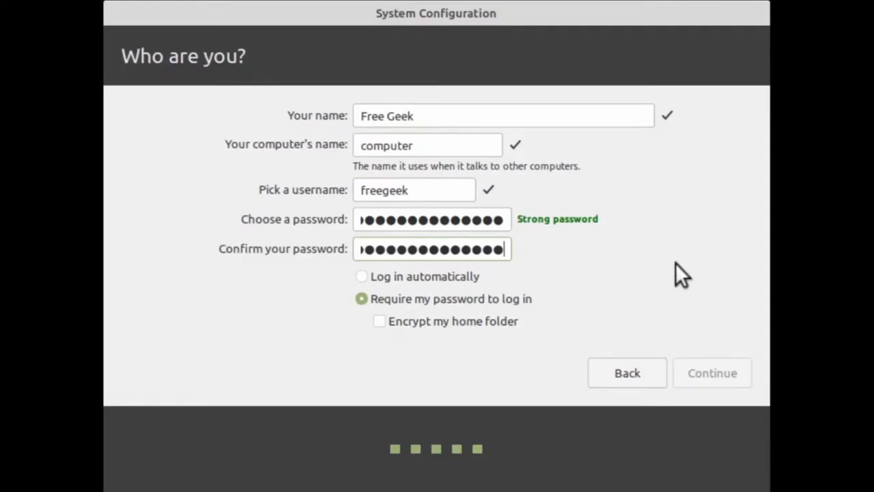
text(●)
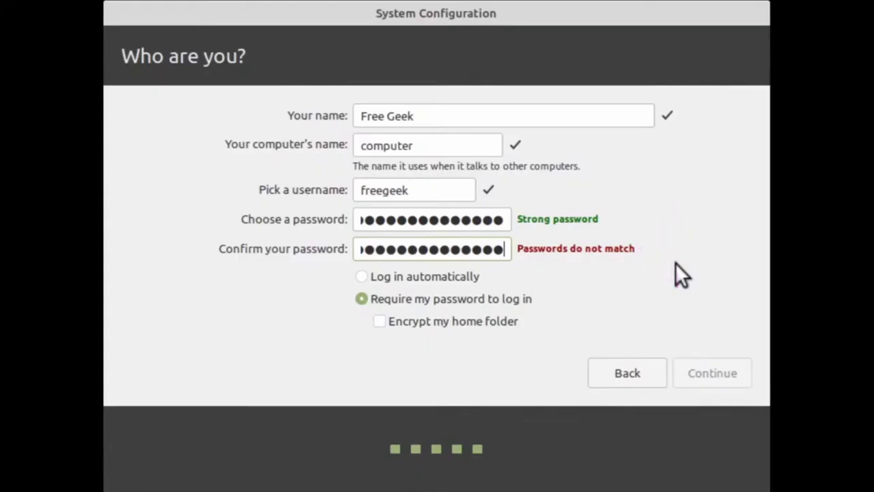
key(BackSpace)
key(BackSpace)
key(BackSpace)
key(BackSpace)
key(BackSpace)
key(BackSpace)
key(BackSpace)
key(BackSpace)
key(BackSpace)
key(BackSpace)
key(BackSpace)
key(BackSpace)
key(BackSpace)
key(BackSpace)
key(BackSpace)
key(BackSpace)
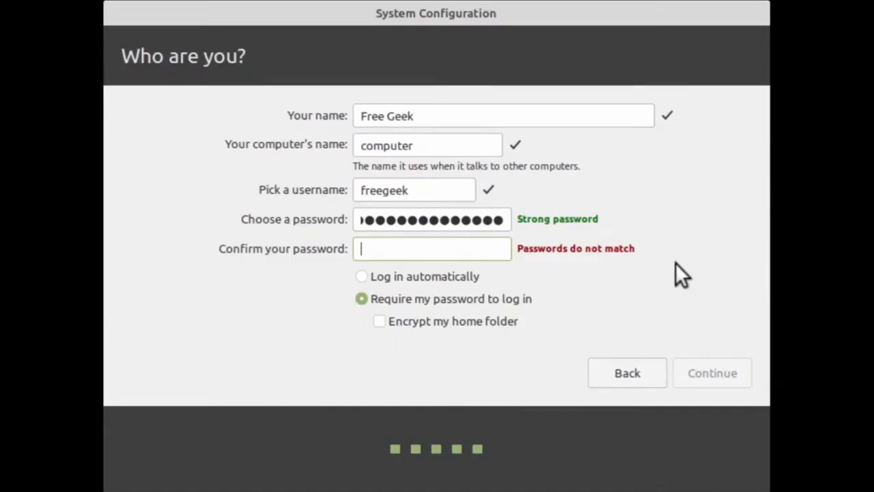
text(******)
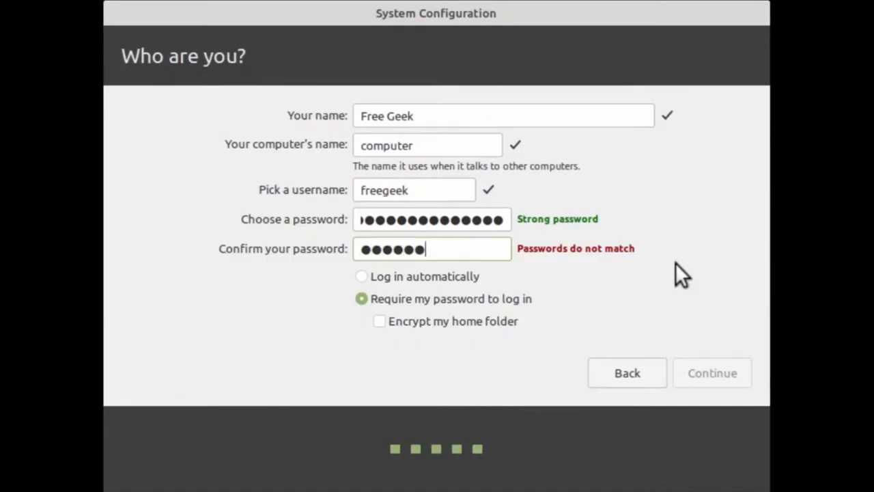
text(******)
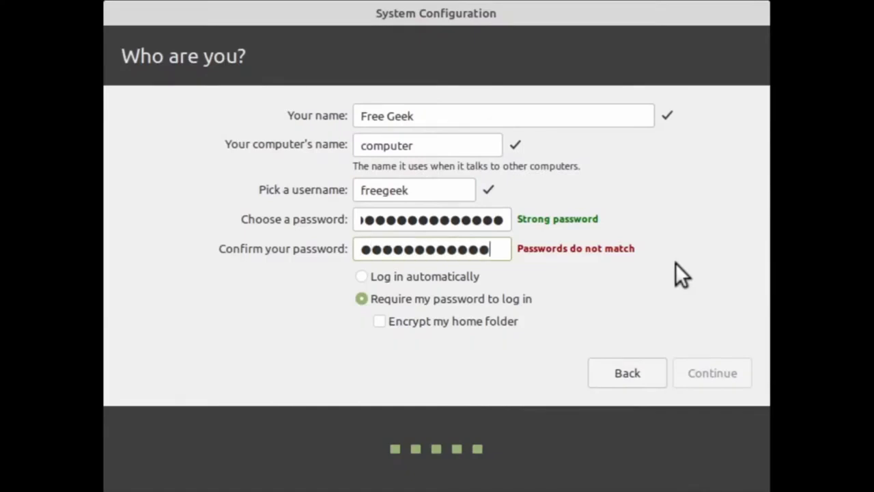
text(***)
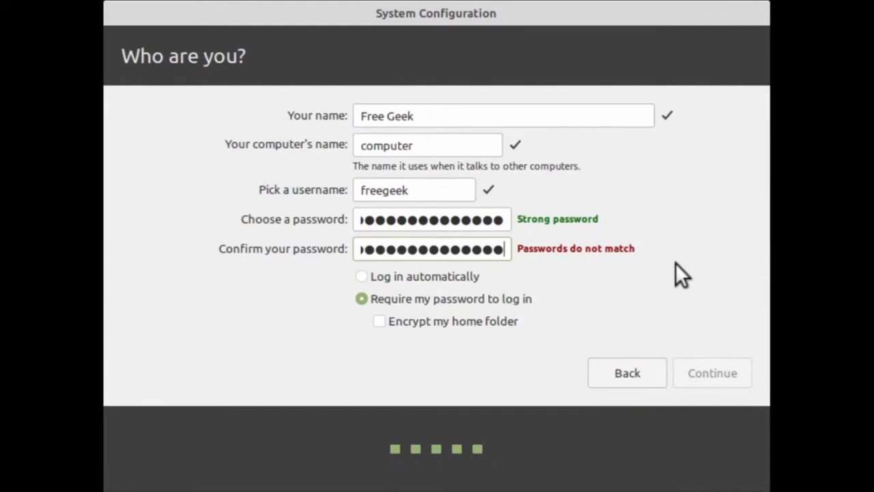
text(*)
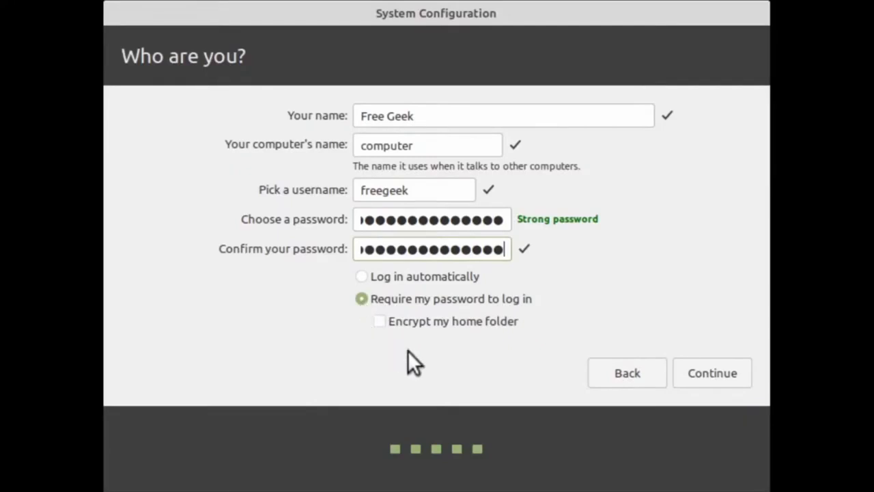
click(713, 378)
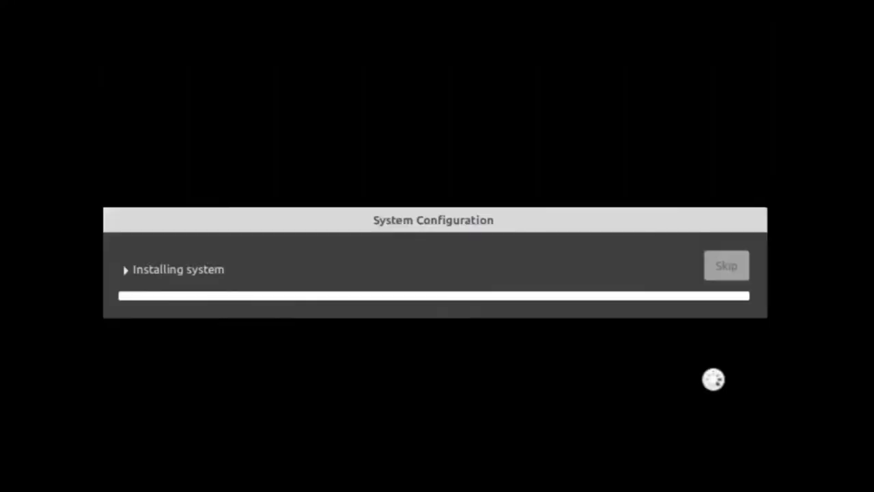
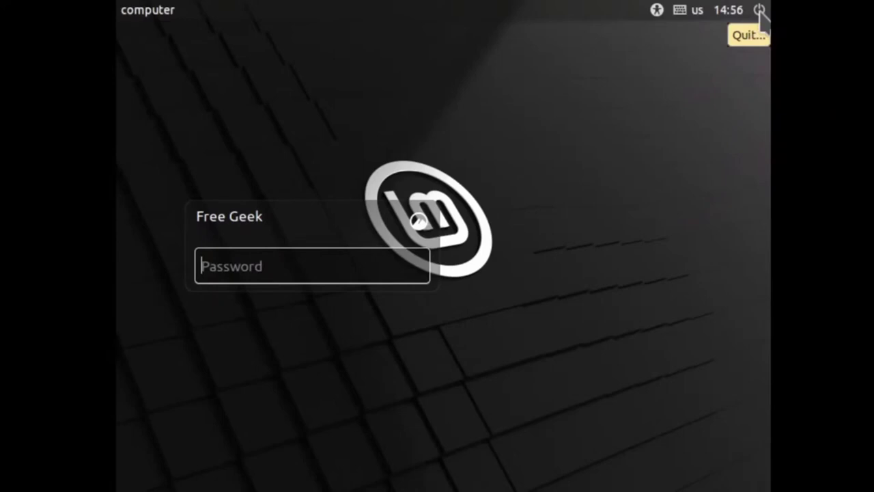
Step: Restart the computer through the login screen's power menu and Quit dialog
click(759, 10)
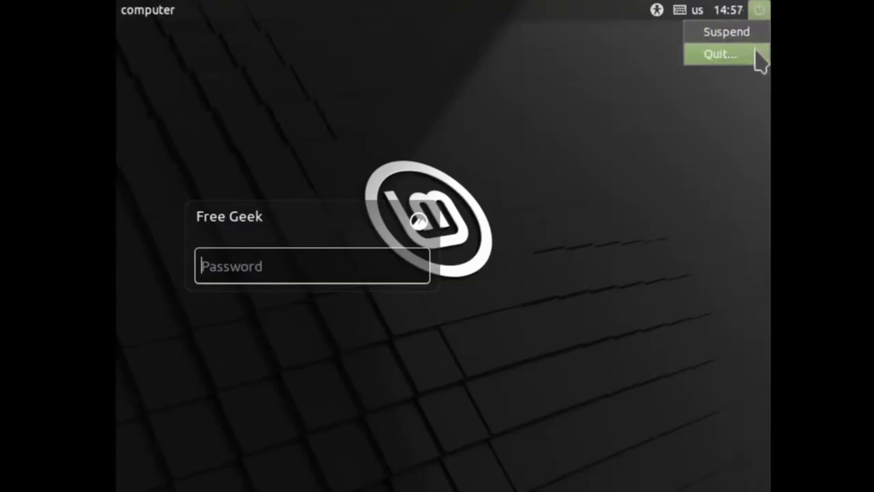
click(721, 54)
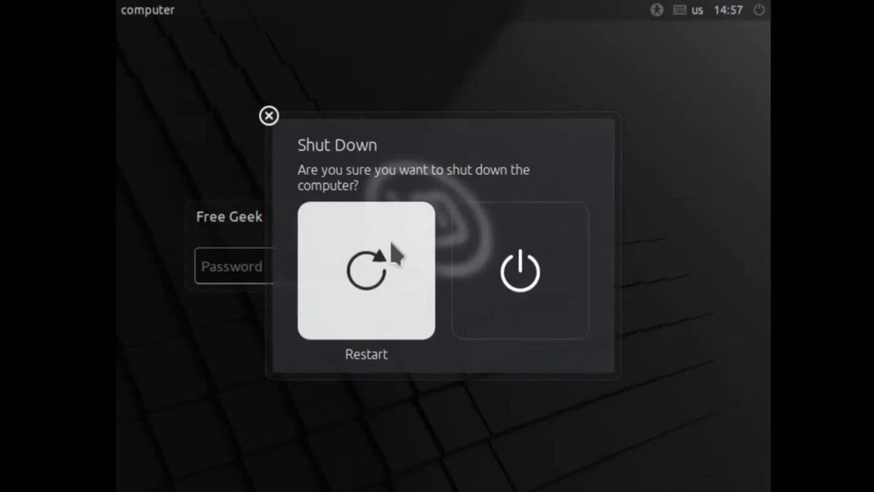
click(392, 244)
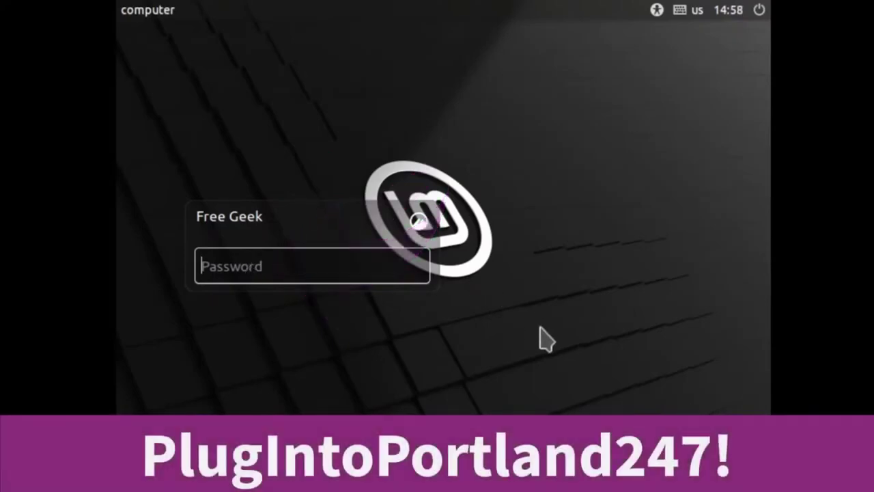
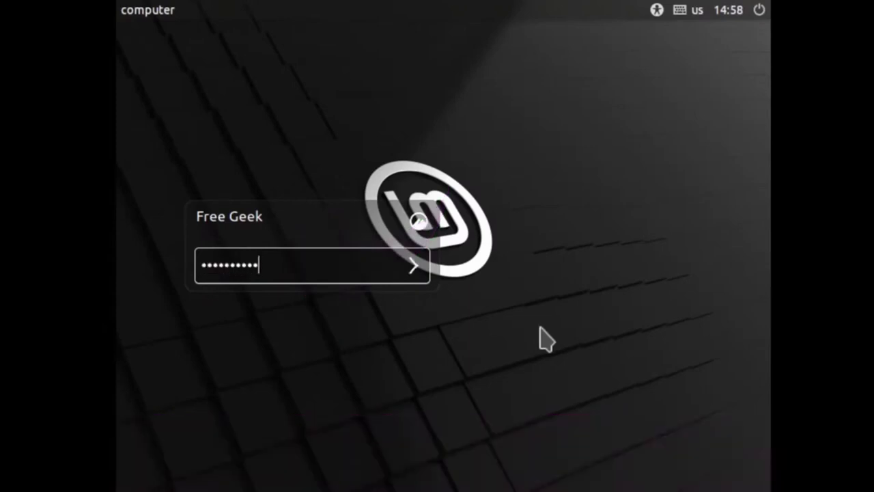
Step: Enter the account password and log in to the desktop
key(Return)
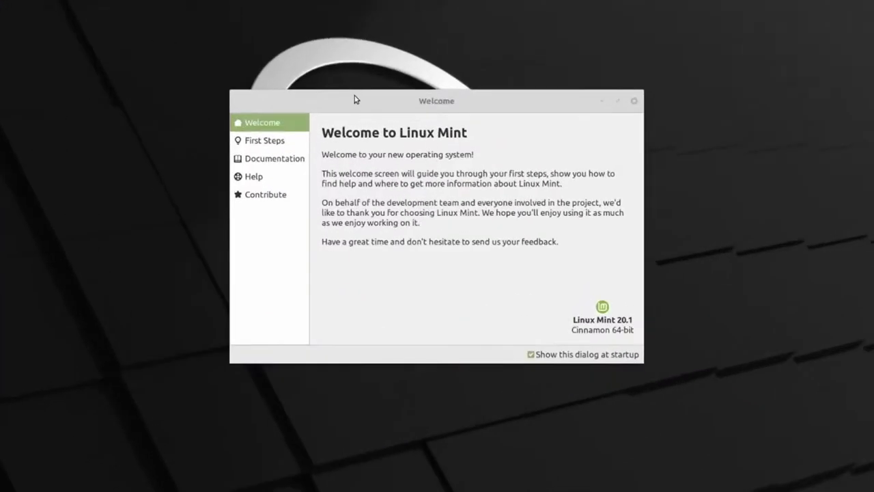
drag(354, 98, 324, 99)
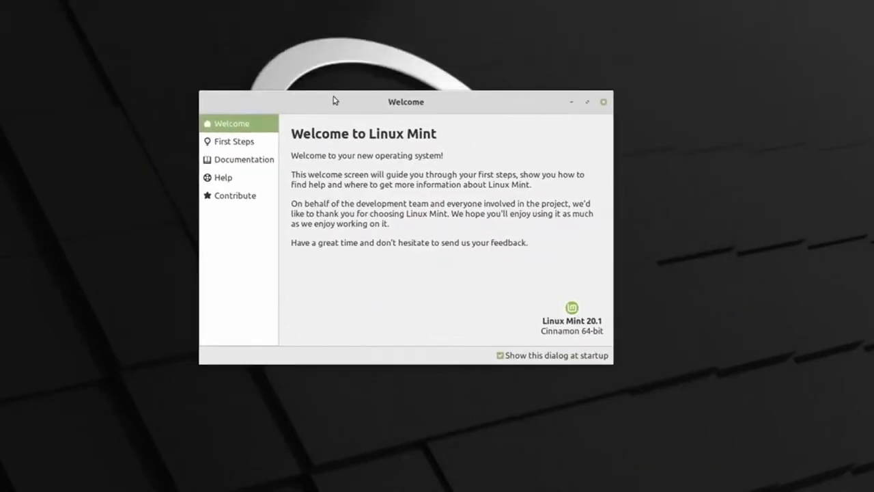
mouse_move(334, 99)
mouse_down()
mouse_move(435, 95)
mouse_move(381, 77)
mouse_move(323, 84)
mouse_move(335, 98)
mouse_up()
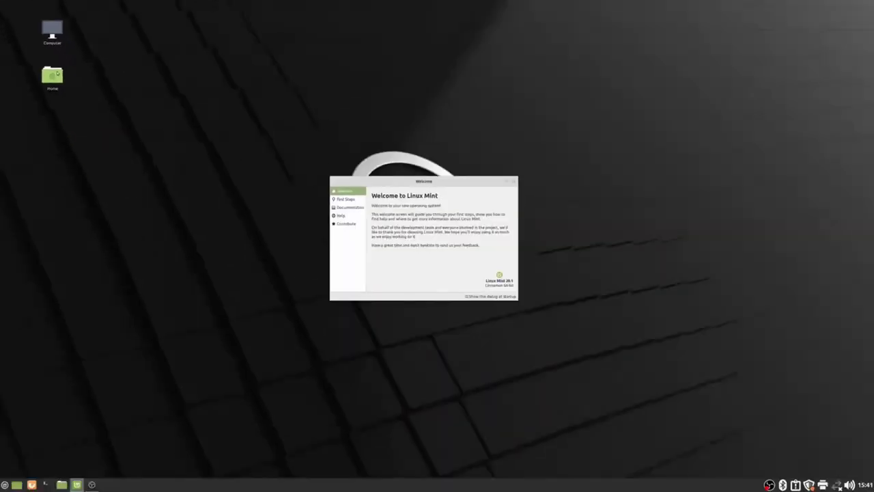
click(61, 484)
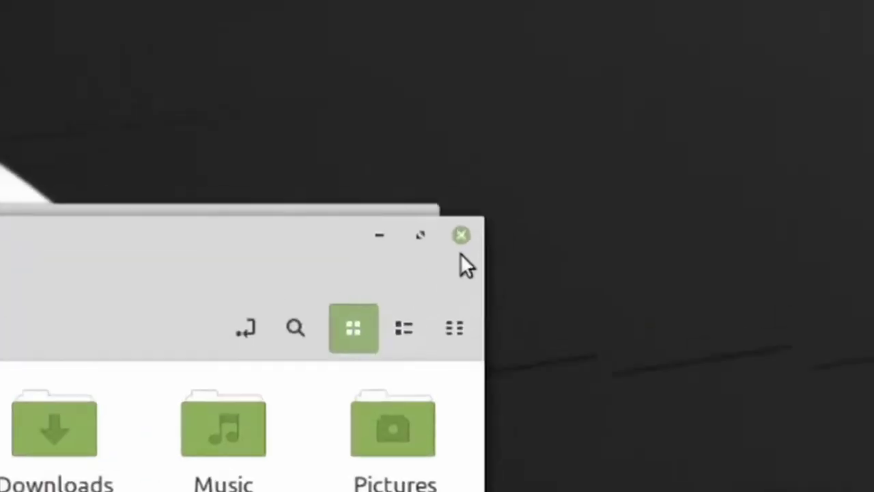
click(461, 239)
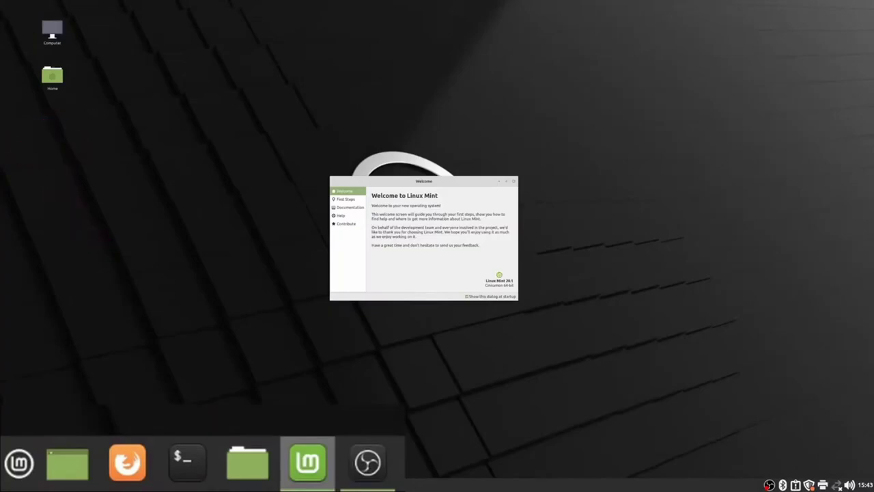
Step: Open and close the Home folder, launch Firefox, then open the Mint application menu
click(253, 478)
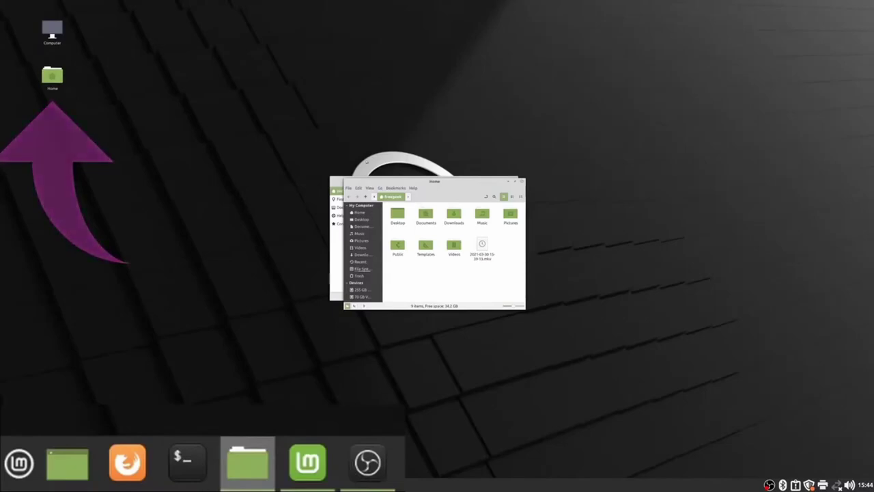
click(521, 181)
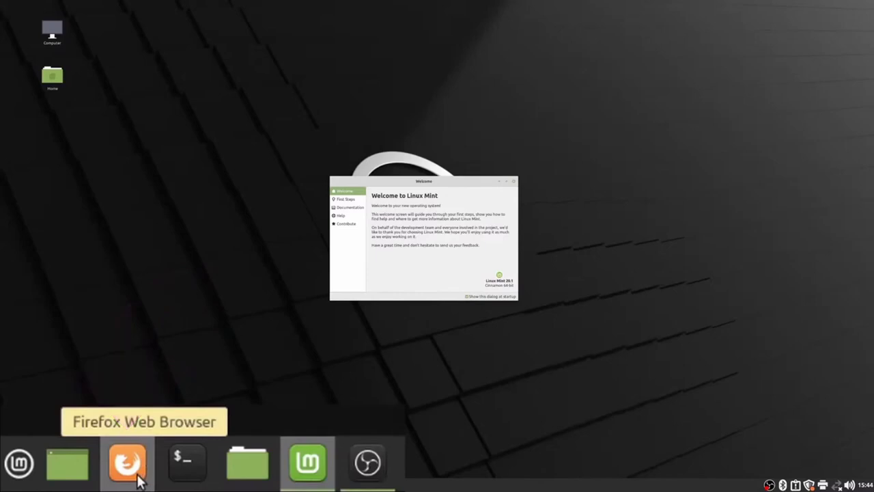
click(140, 481)
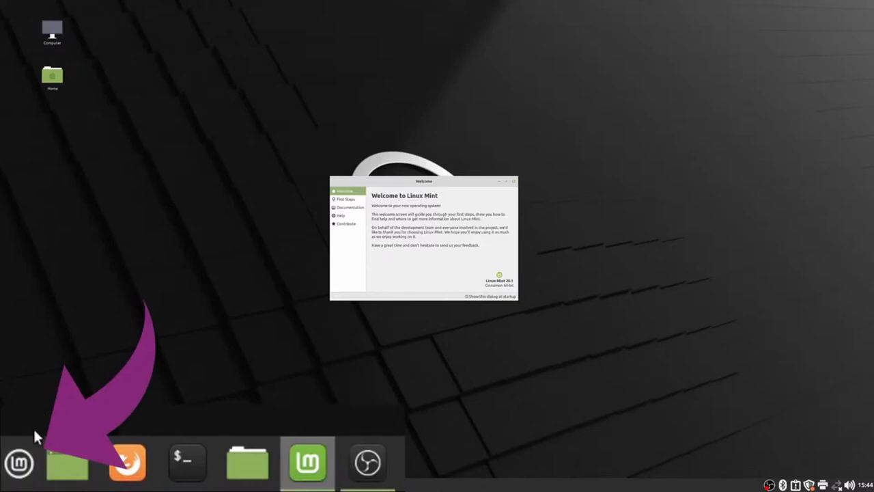
click(21, 463)
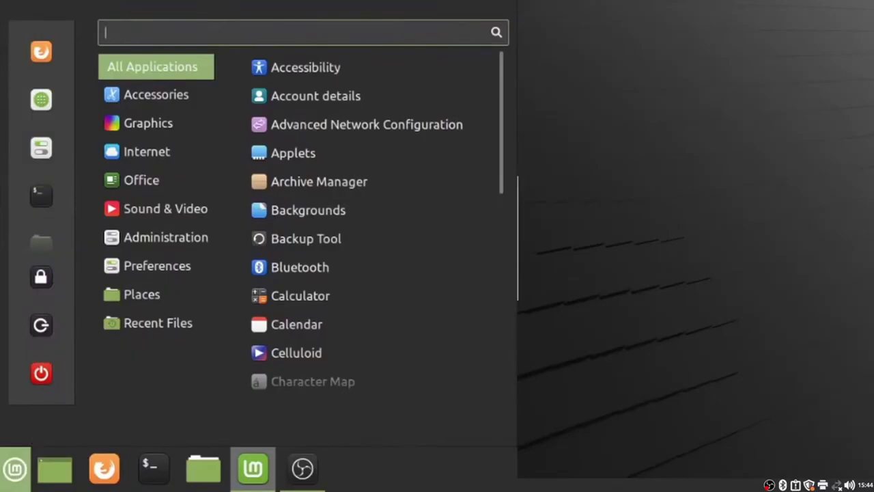
Step: Dismiss the Mint application menu with Escape
key(Escape)
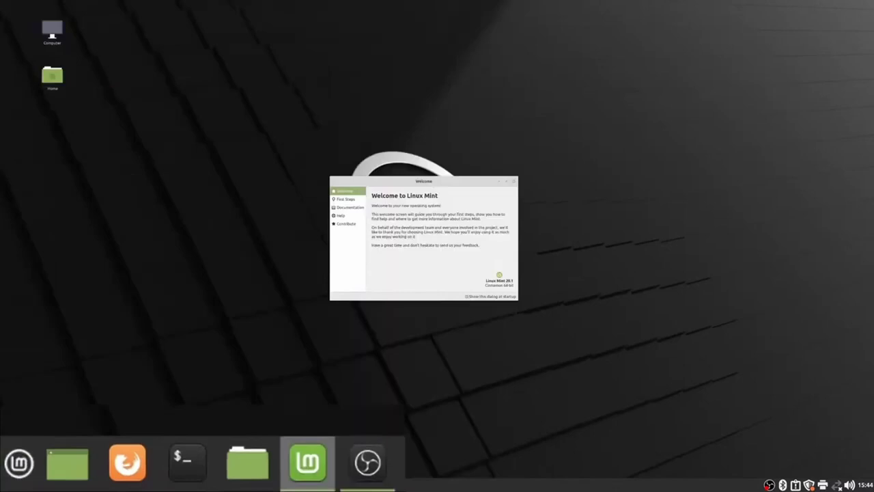
mouse_move(378, 478)
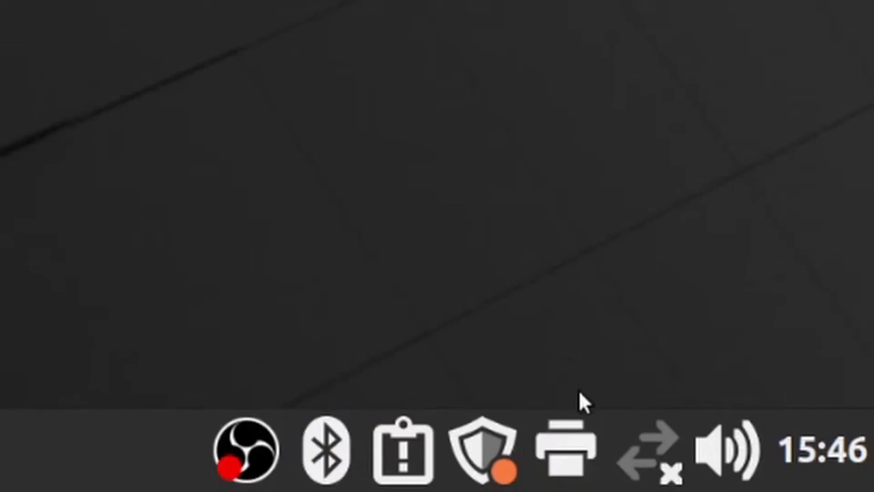
Step: Check the printer list in the tray, close it, and relaunch the Welcome Screen
click(589, 448)
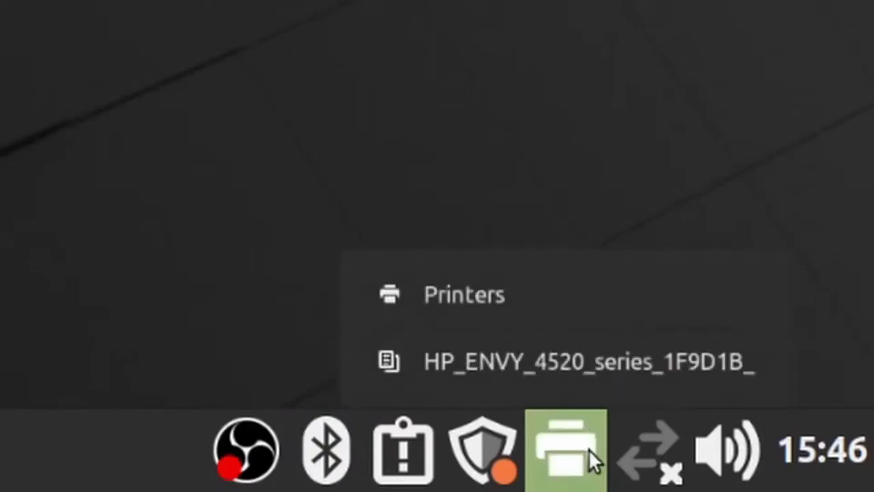
click(526, 21)
click(338, 471)
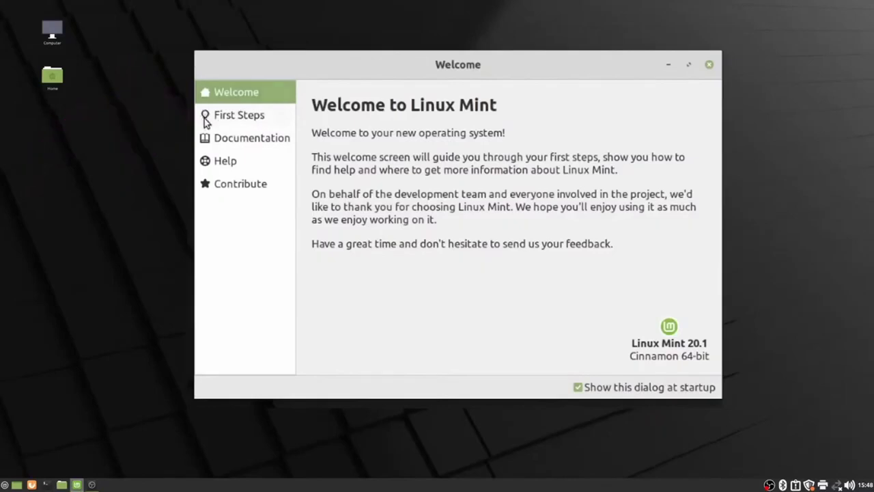
Step: On First Steps, try the dark theme but end on light, and pick the pink accent
click(261, 117)
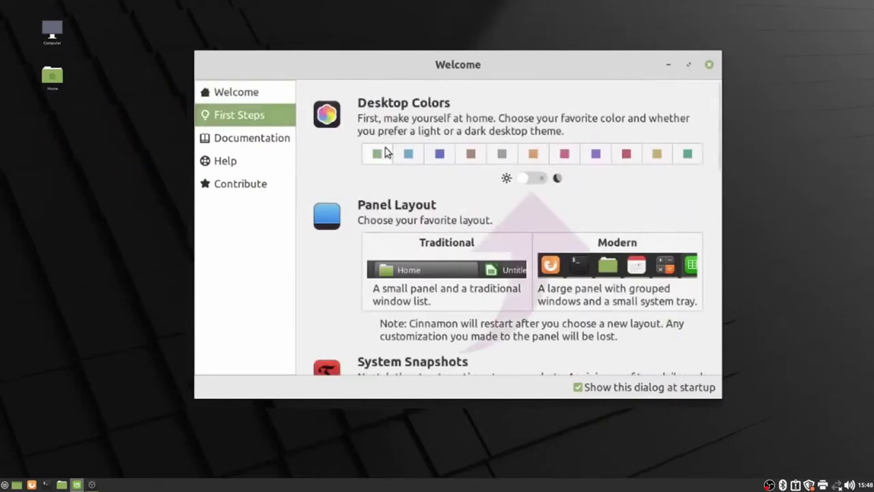
click(523, 178)
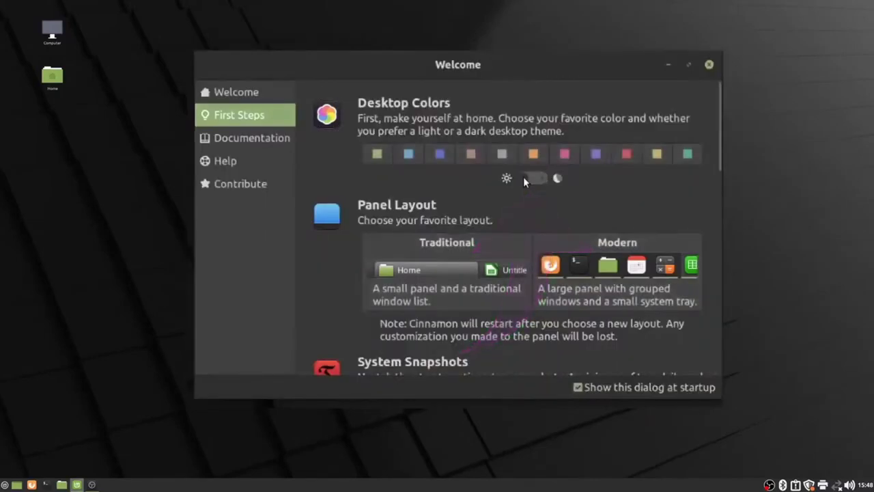
click(523, 178)
click(524, 177)
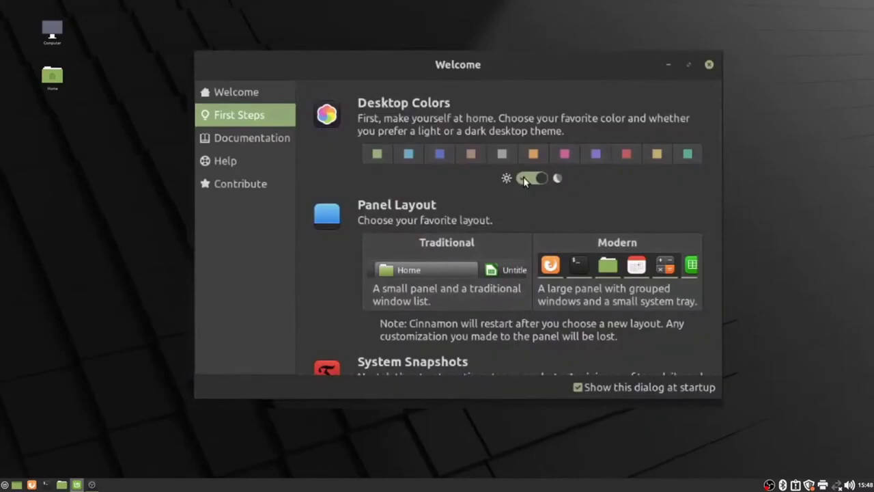
click(524, 177)
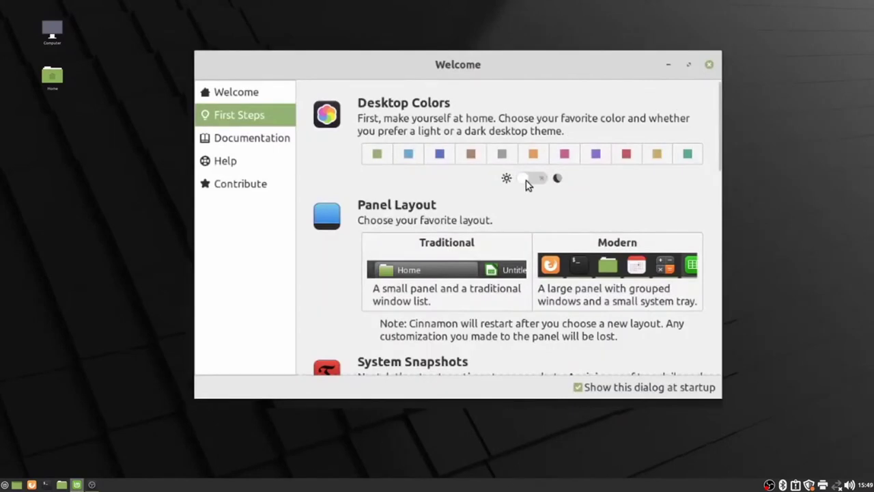
click(525, 179)
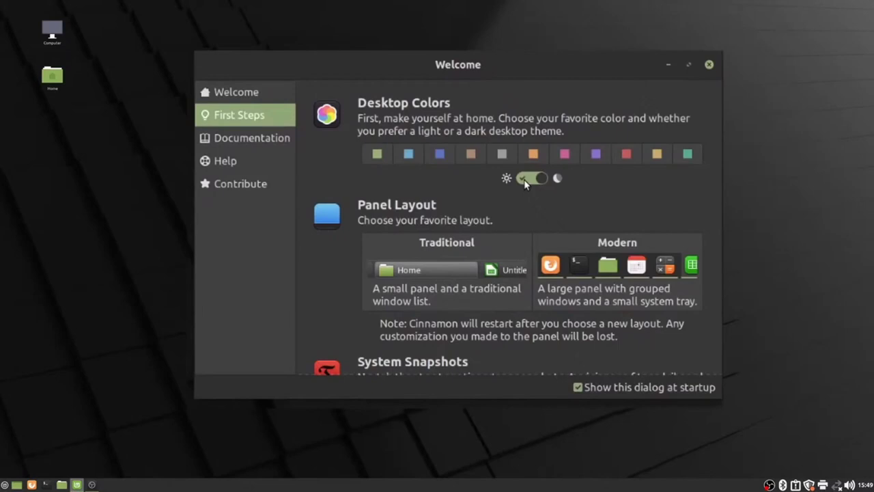
click(525, 180)
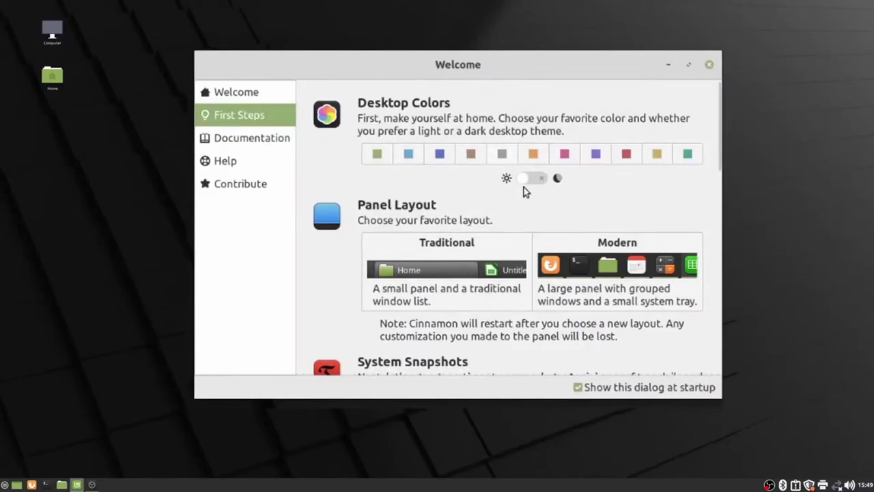
click(565, 154)
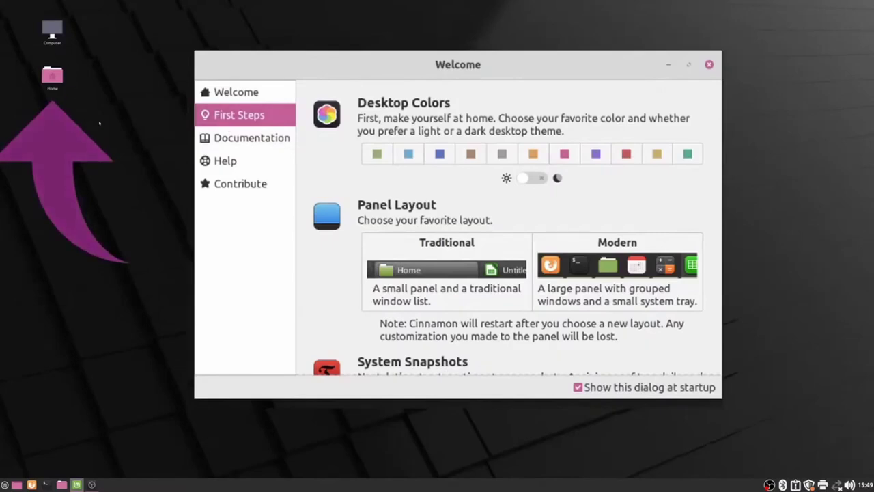
click(538, 154)
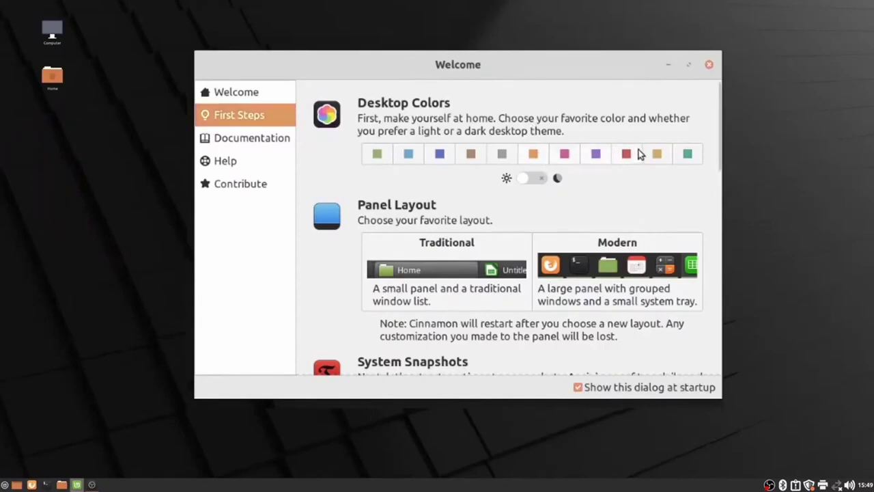
click(662, 154)
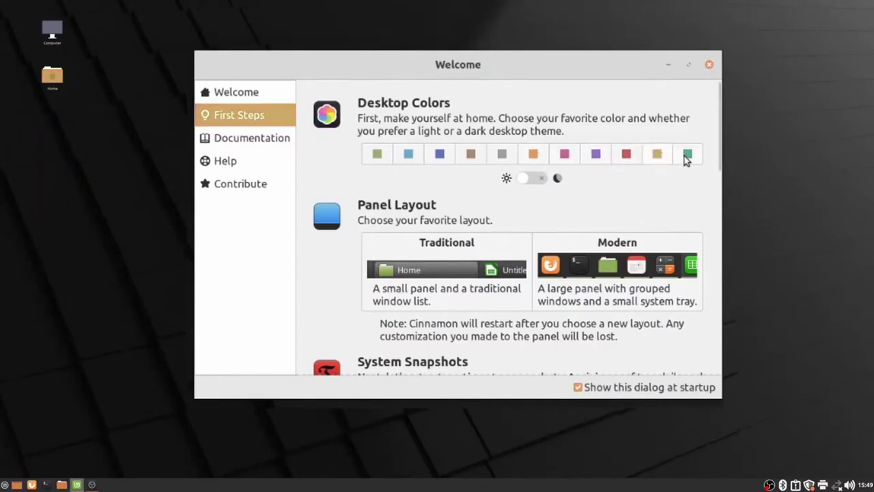
click(686, 156)
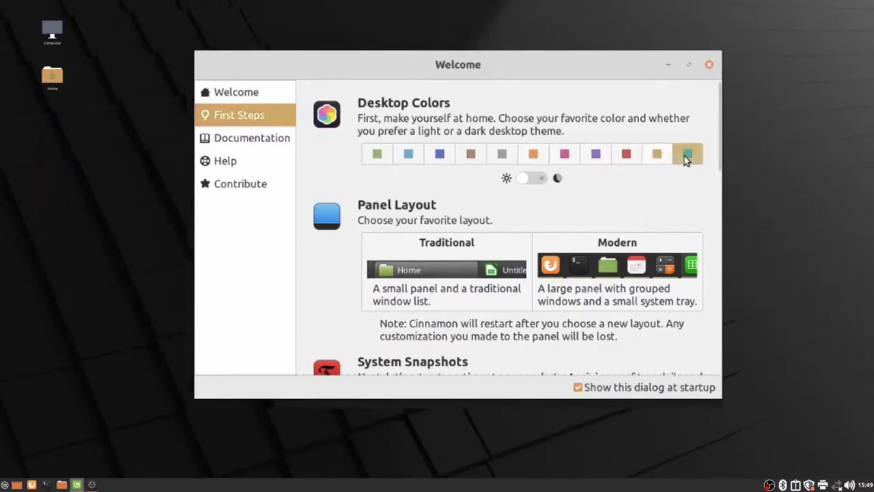
click(447, 160)
click(595, 155)
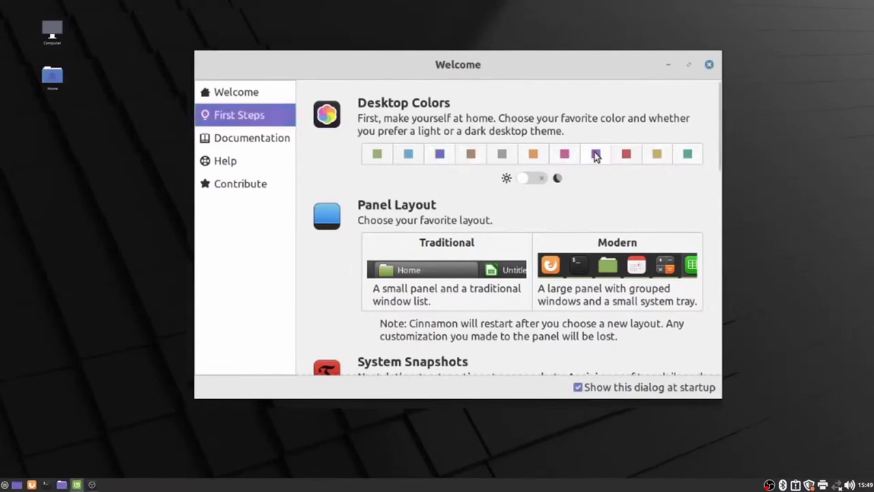
click(379, 157)
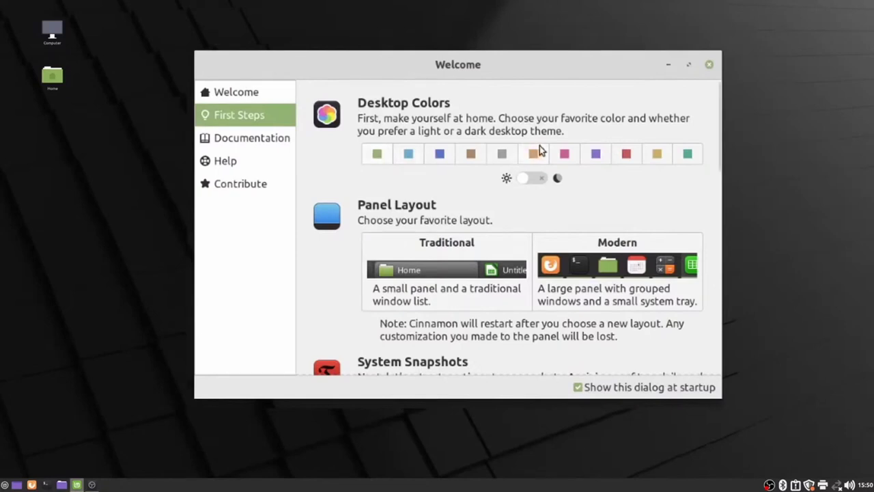
click(564, 155)
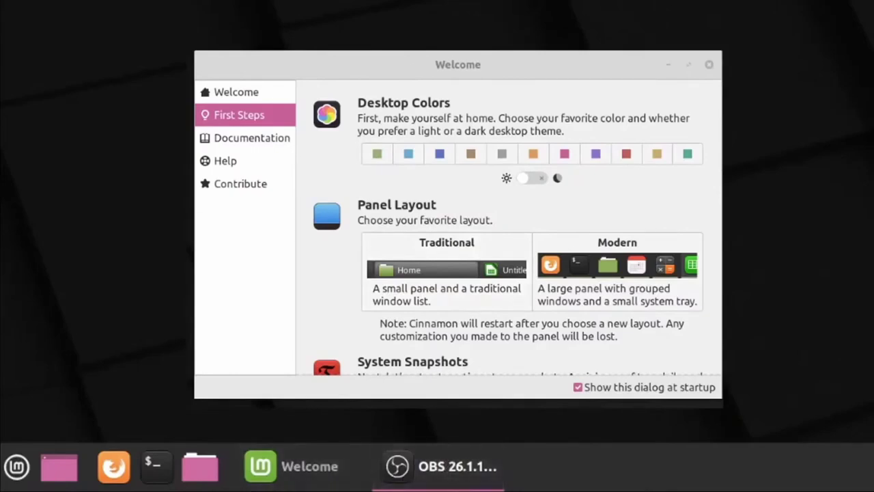
Step: Move the Welcome window aside and apply the Modern panel layout
drag(517, 65, 495, 55)
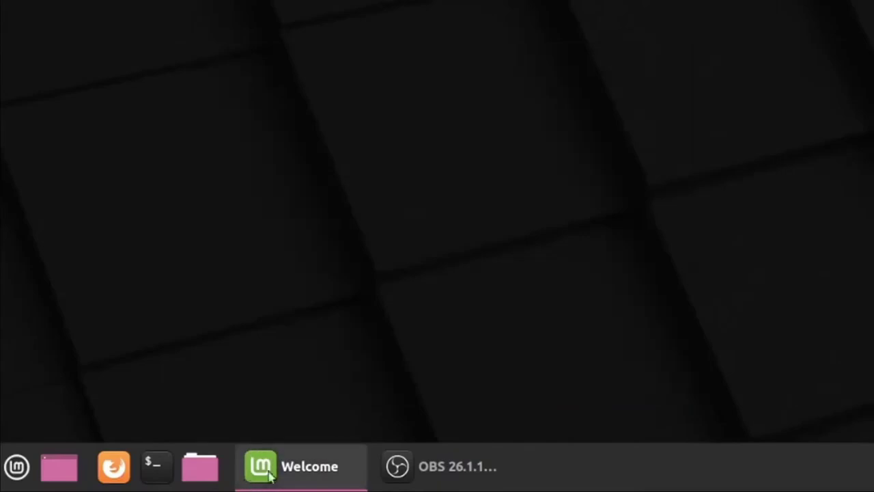
mouse_move(276, 474)
mouse_move(314, 480)
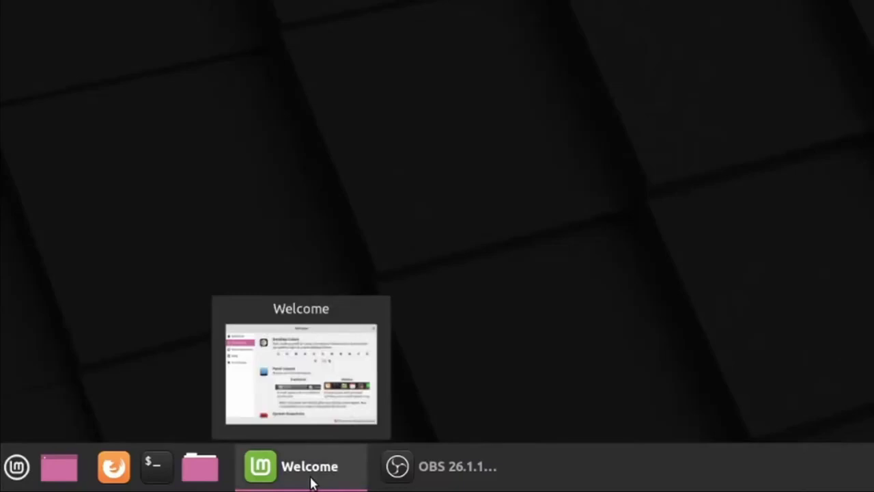
mouse_move(412, 476)
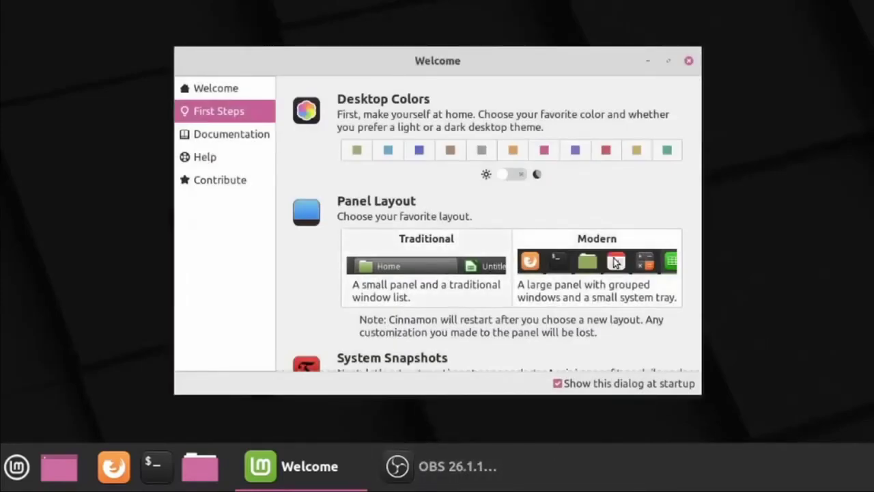
click(615, 262)
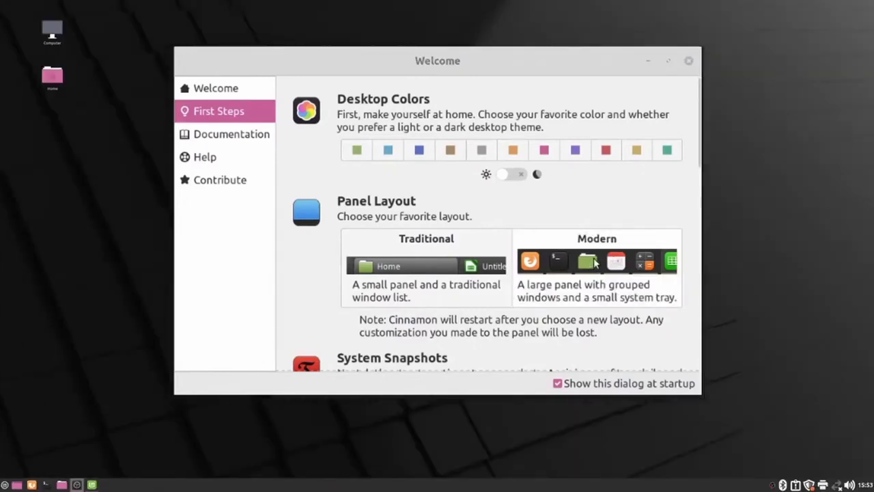
drag(526, 63, 542, 71)
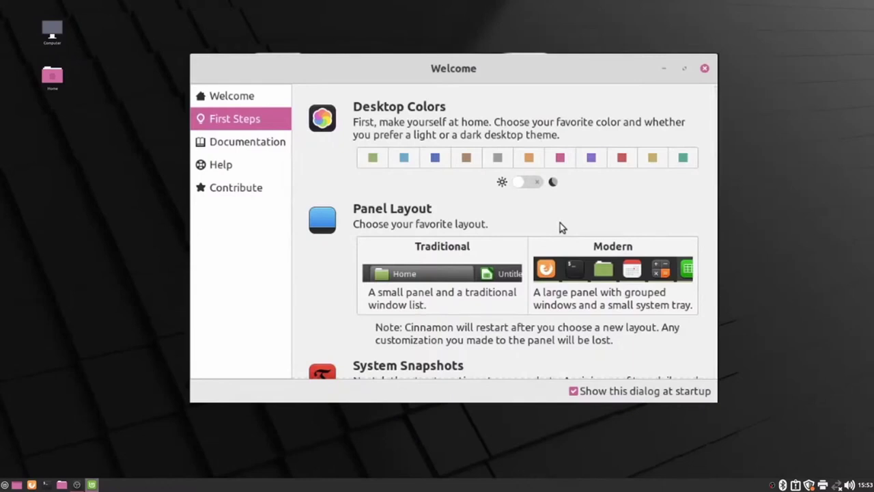
scroll(560, 222, down, 5)
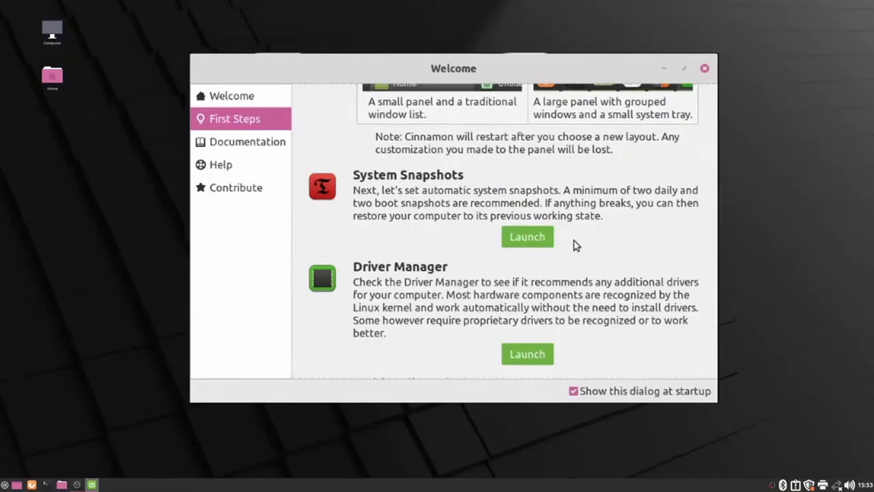
scroll(574, 246, up, 5)
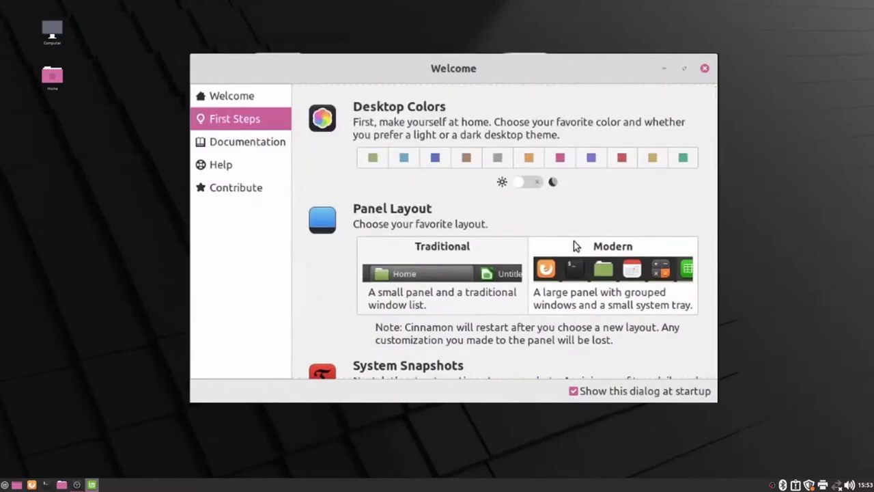
scroll(573, 246, down, 5)
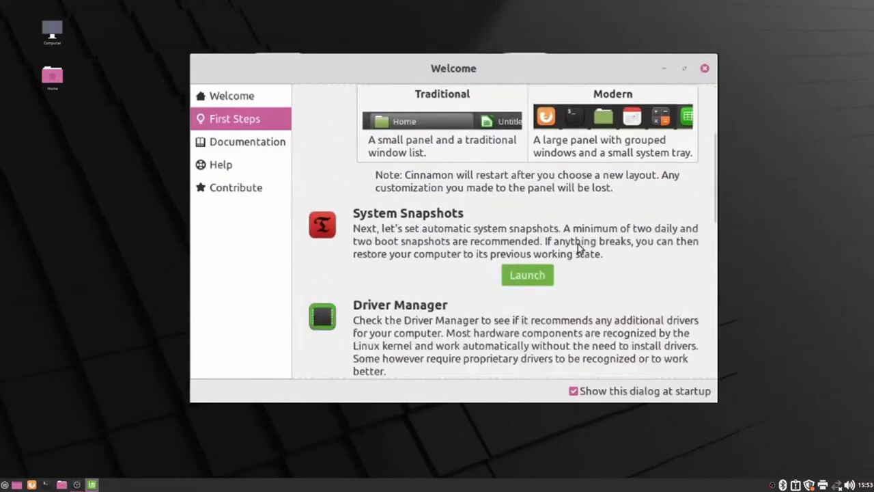
scroll(577, 247, up, 2)
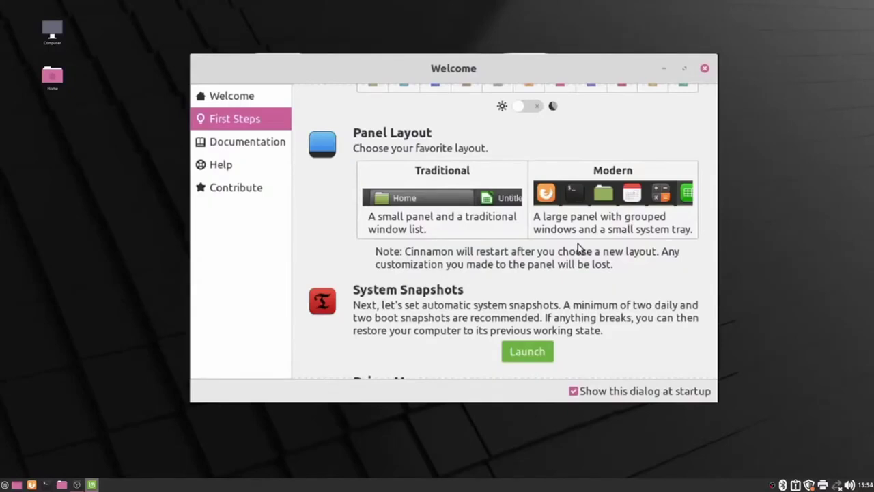
scroll(577, 244, up, 1)
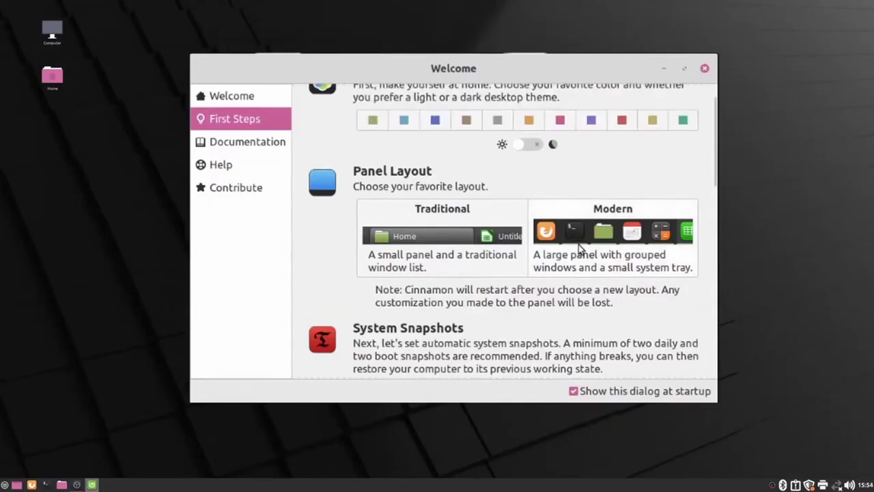
scroll(578, 244, down, 1)
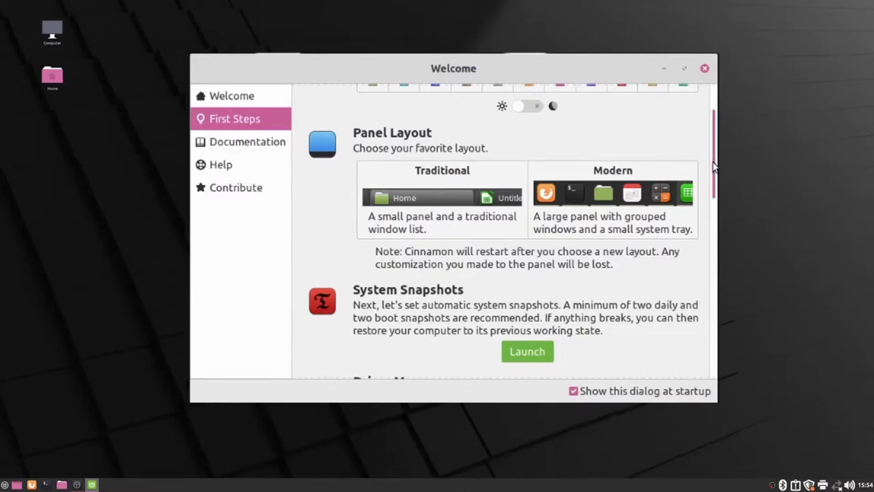
drag(714, 168, 714, 188)
scroll(717, 287, down, 3)
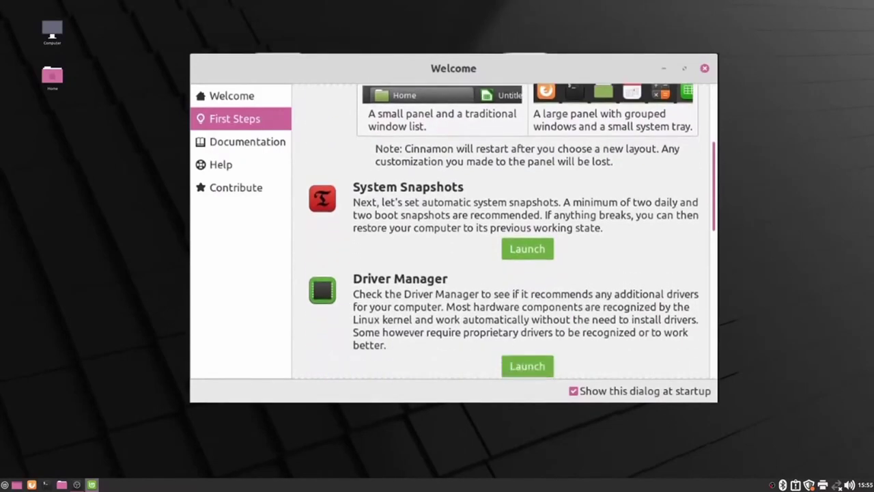
scroll(718, 287, down, 5)
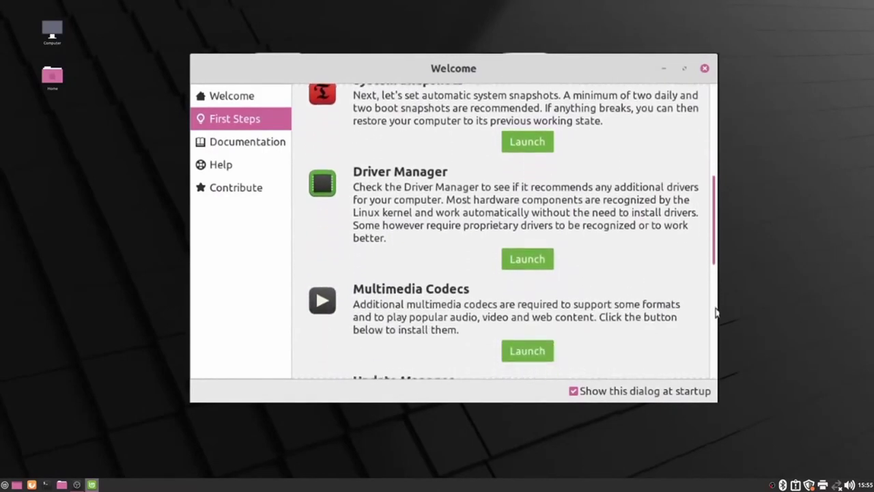
scroll(711, 389, down, 3)
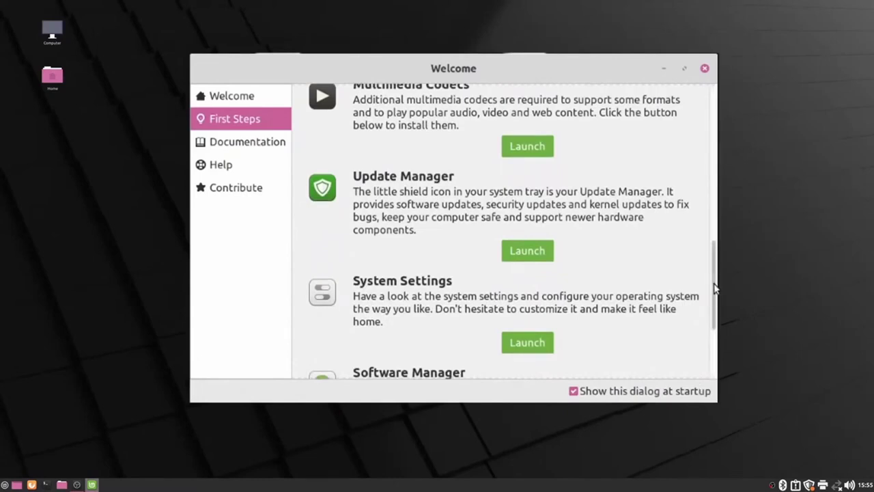
drag(714, 288, 700, 104)
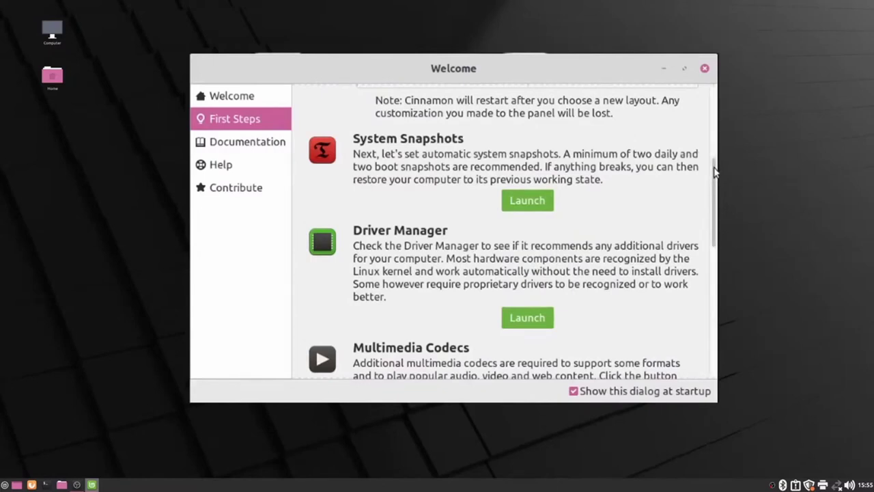
scroll(714, 172, up, 1)
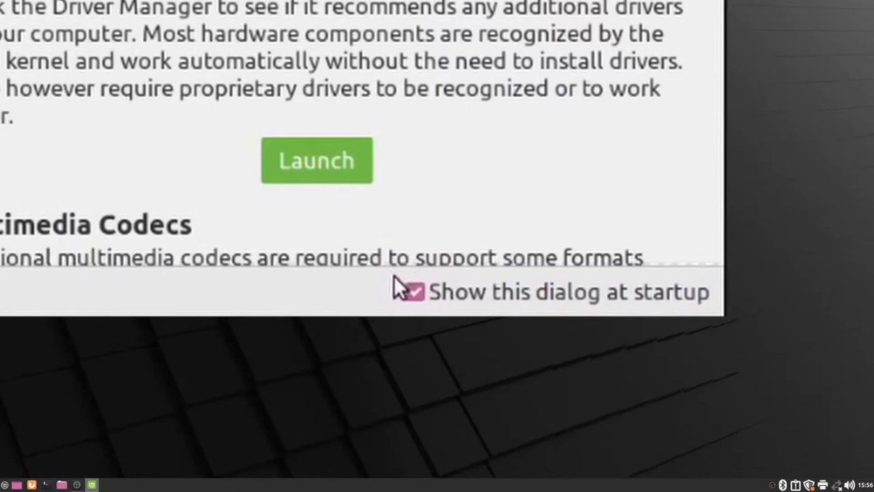
click(414, 294)
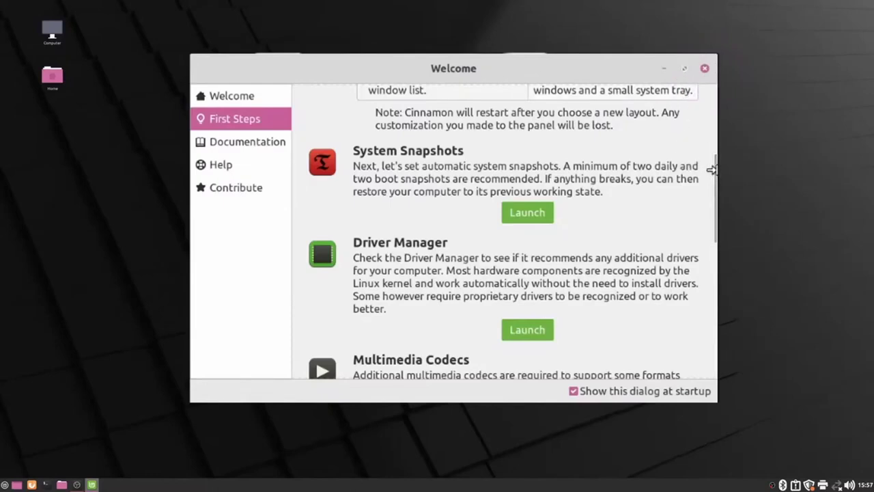
Step: Scroll First Steps back to the top and close the Welcome window
drag(713, 170, 712, 106)
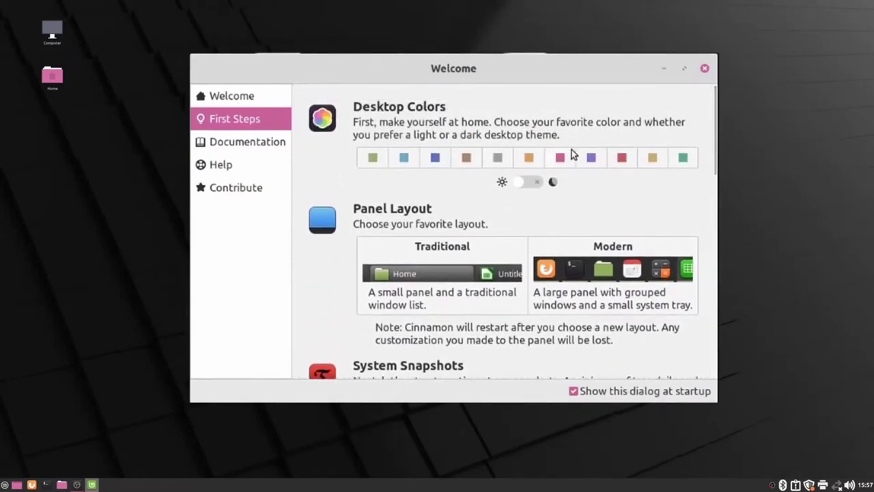
click(705, 70)
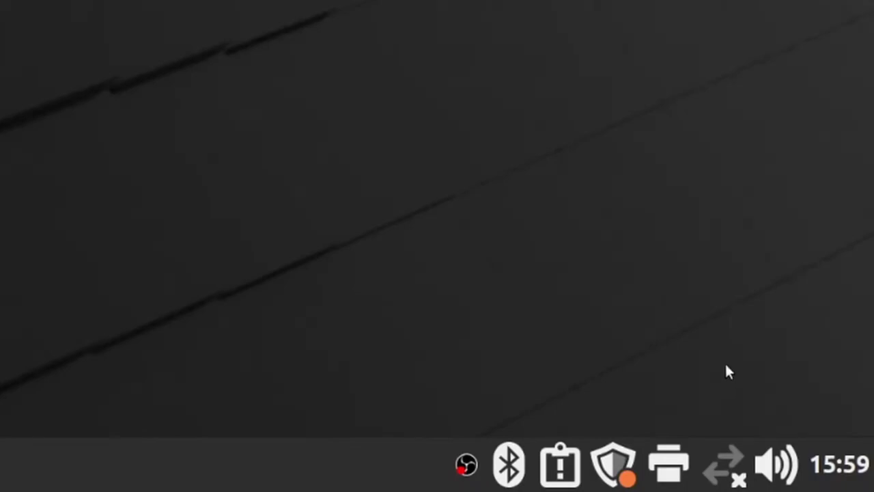
Step: Choose 'The Floo Network 5G' from the tray's wireless network list
click(731, 480)
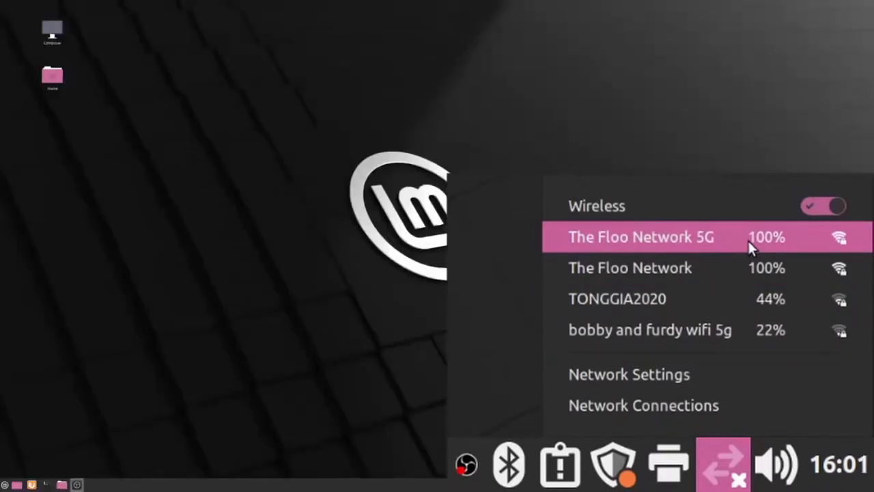
click(747, 240)
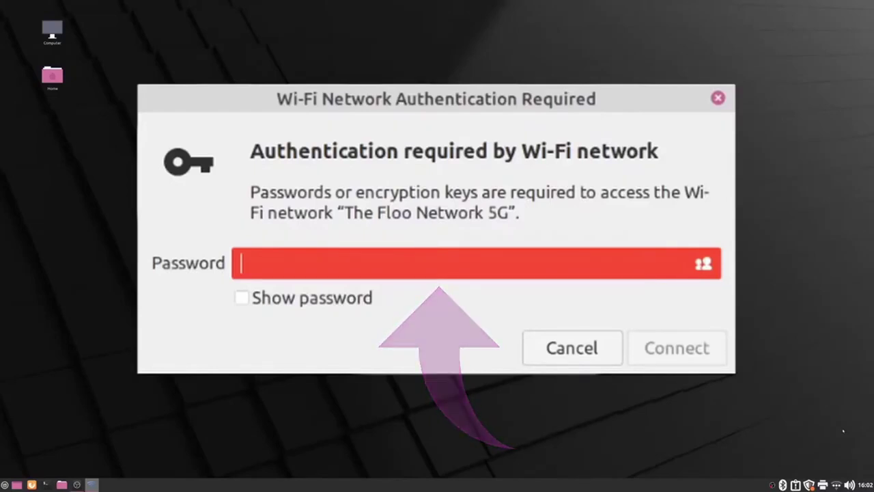
Step: Type the Wi-Fi password, briefly revealing it to check, and connect
text(passw)
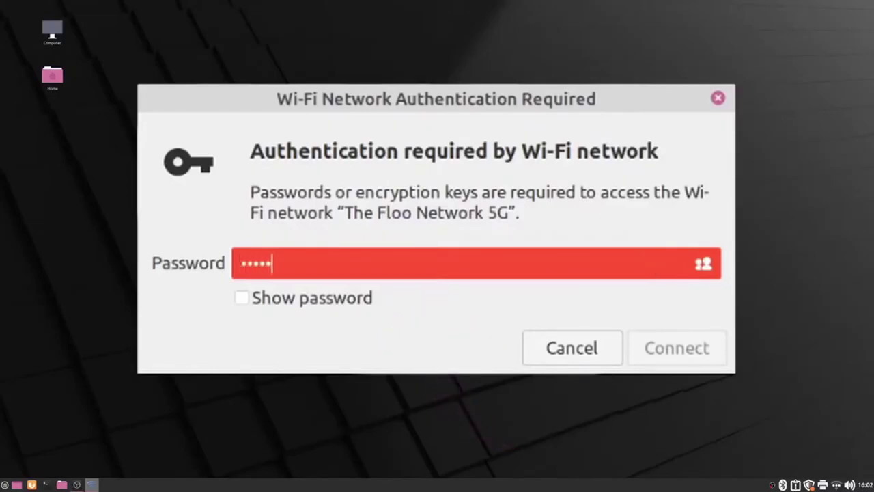
text(o)
click(242, 298)
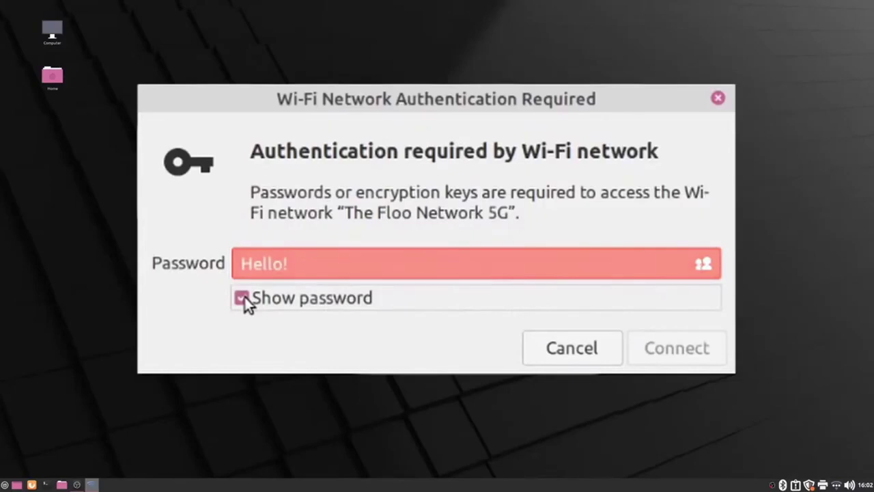
click(244, 299)
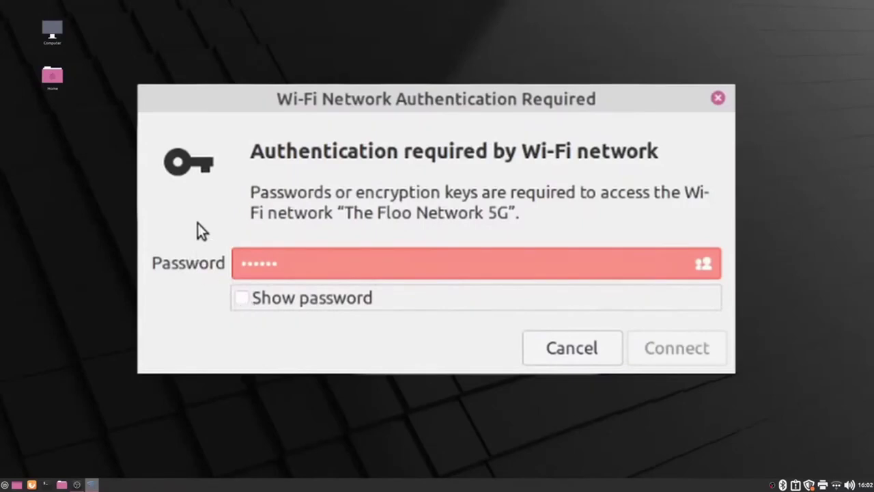
key(shift+Tab)
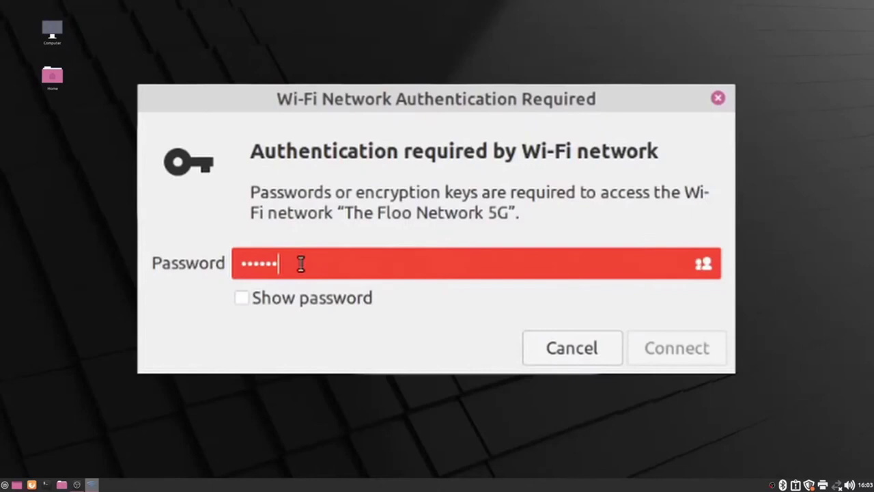
text(••)
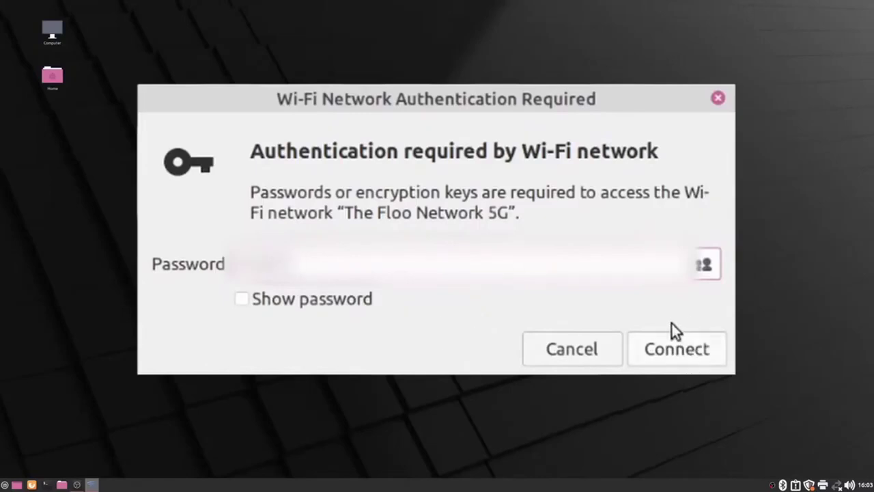
click(691, 357)
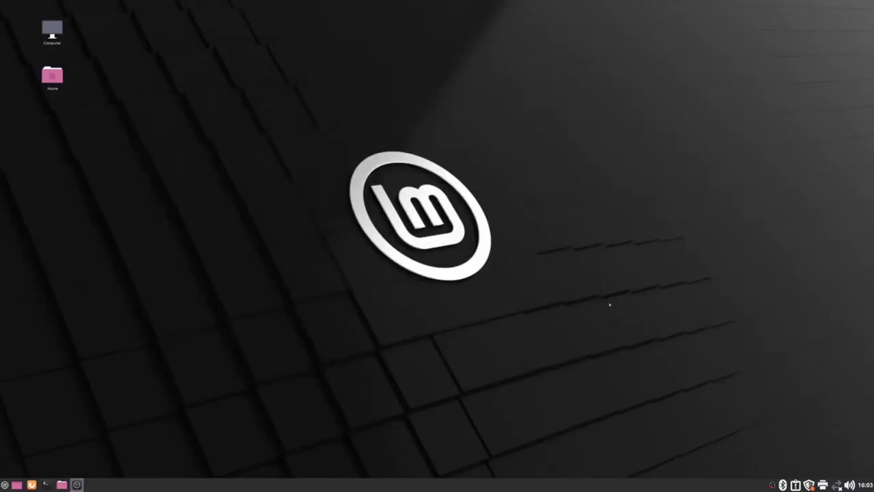
Step: Open the system-tray Wi-Fi list and choose The Floo Network 5G to join
click(836, 484)
click(837, 484)
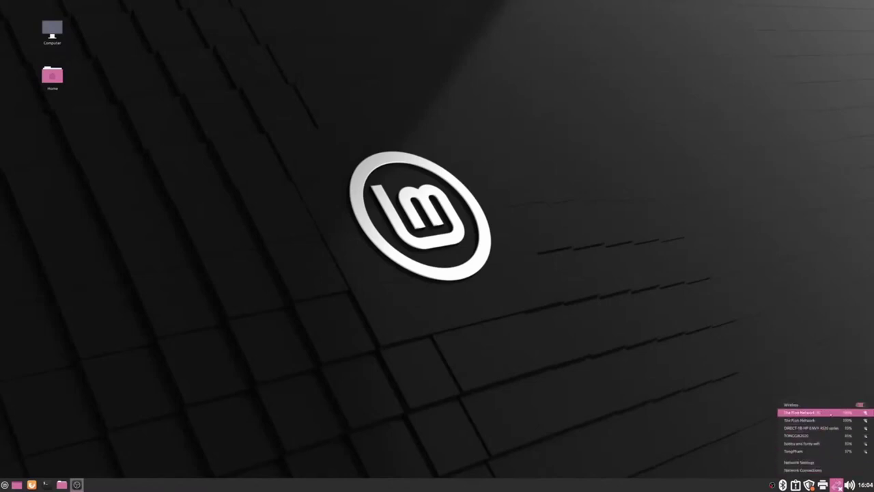
click(830, 413)
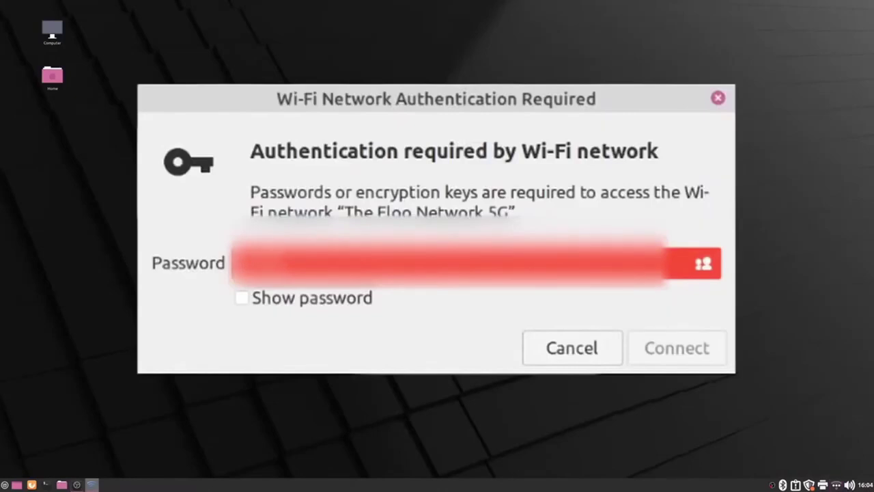
Step: Enter the Wi-Fi password and connect to The Floo Network 5G
text(****)
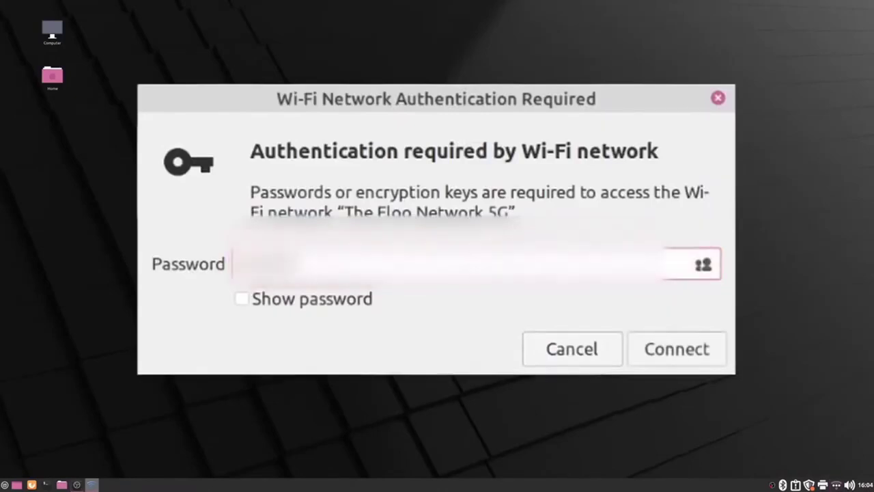
click(698, 357)
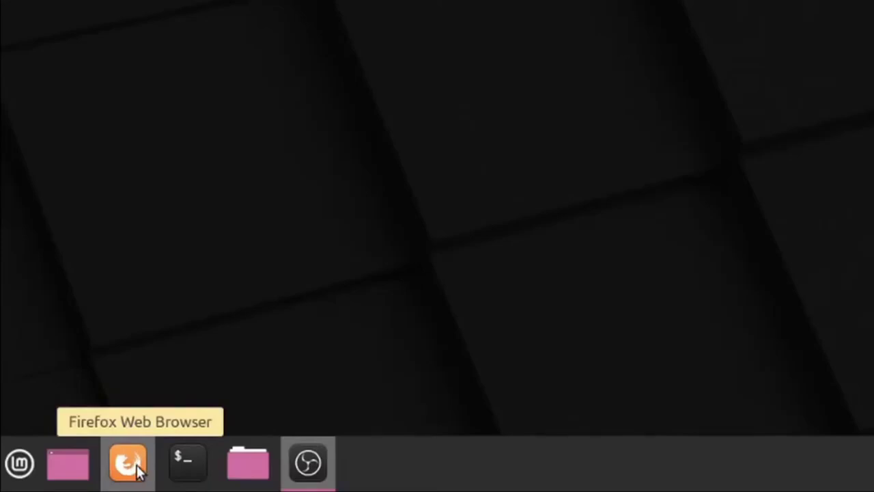
Step: Launch Firefox, load freegeek.org and scroll down the Free Geek home page
click(130, 465)
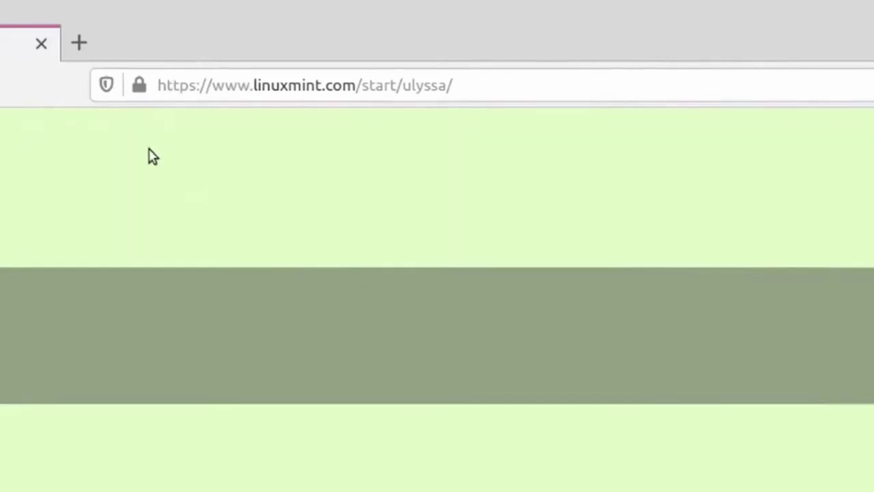
click(485, 86)
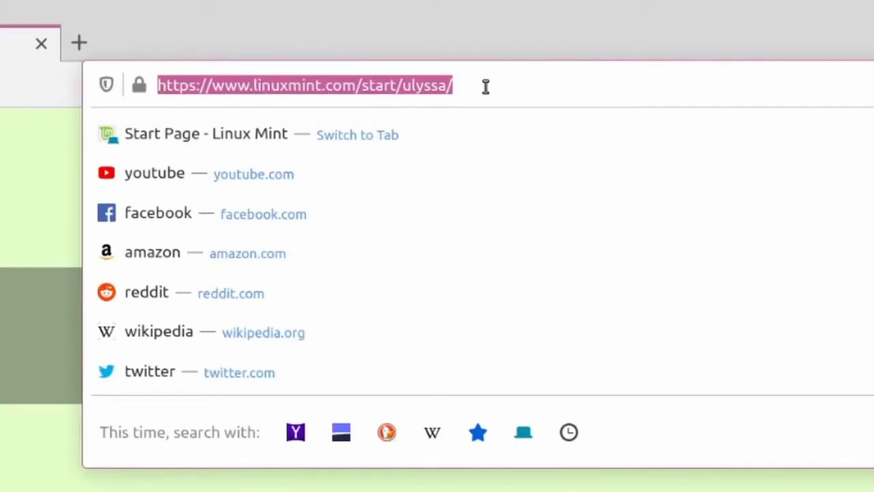
text(fre)
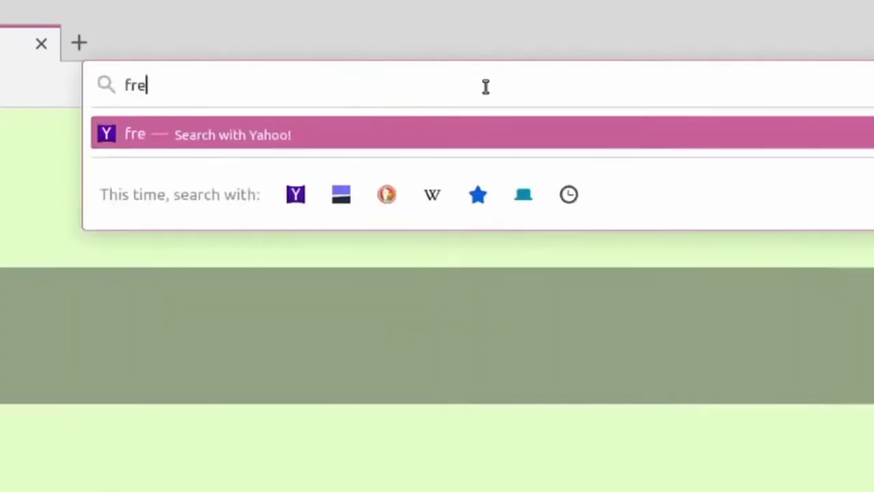
text(egeek.org)
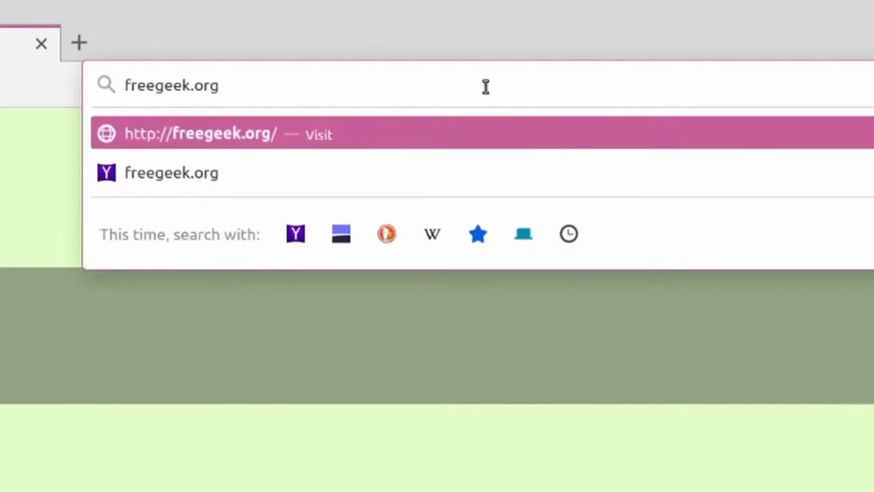
key(Return)
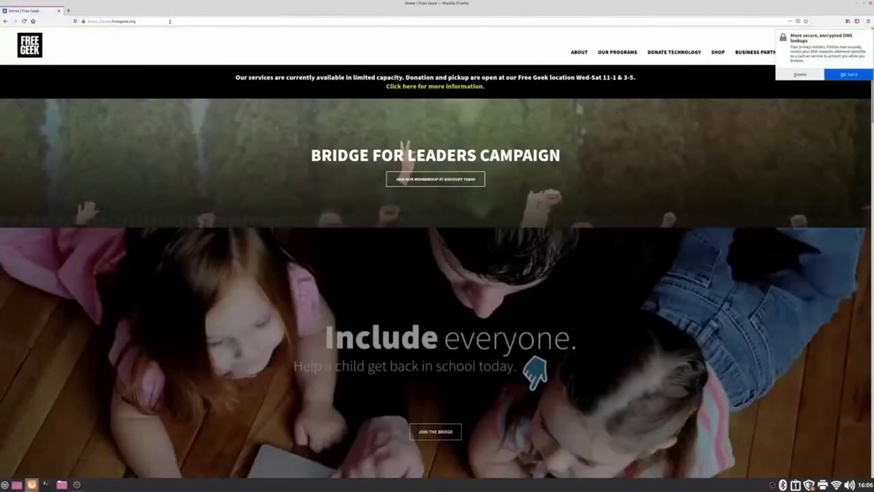
scroll(336, 169, down, 3)
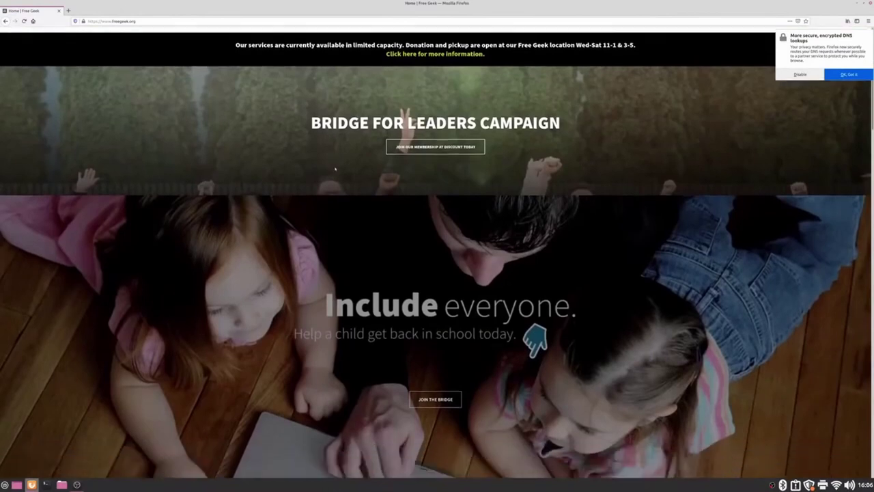
scroll(335, 169, down, 3)
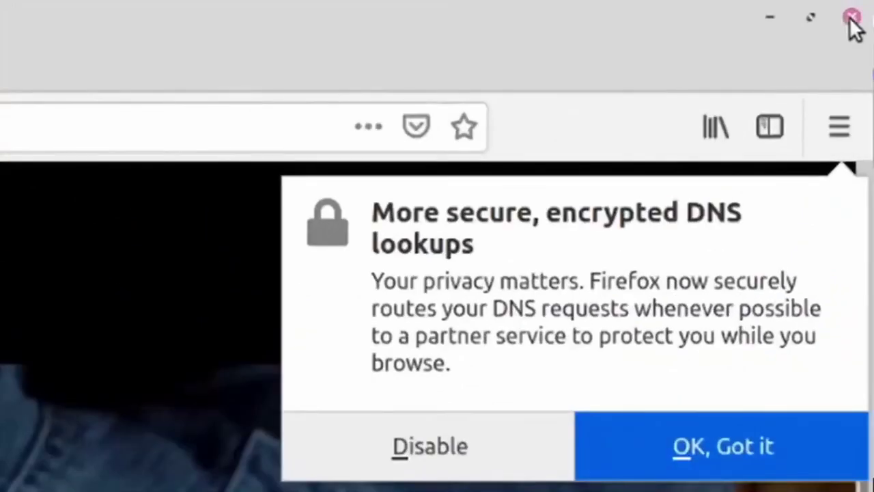
Step: Close Firefox and launch Update Manager from its system-tray shield icon
click(851, 16)
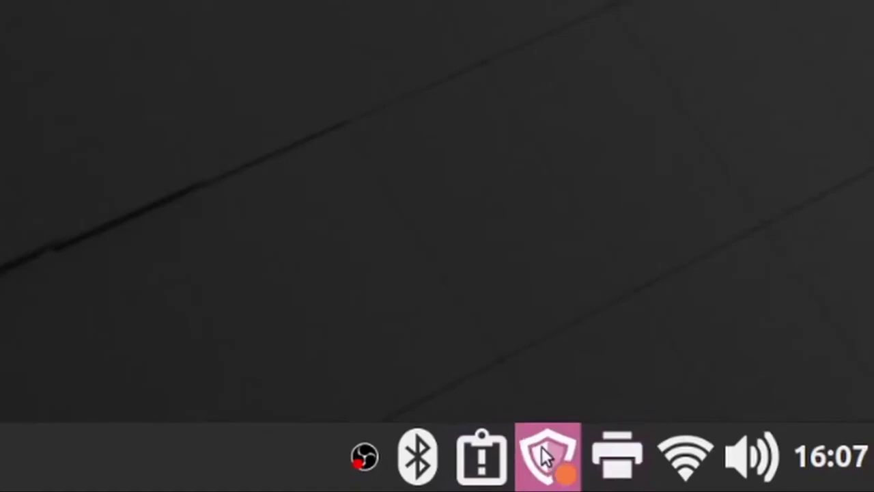
click(558, 459)
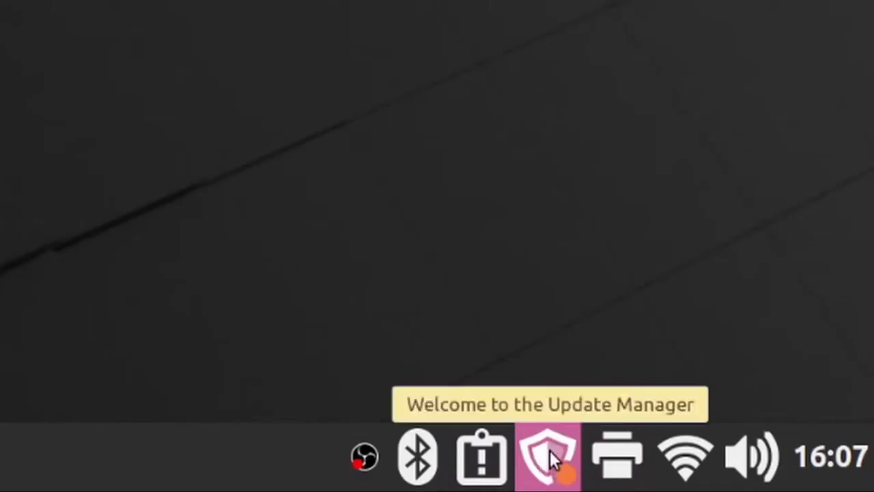
click(553, 459)
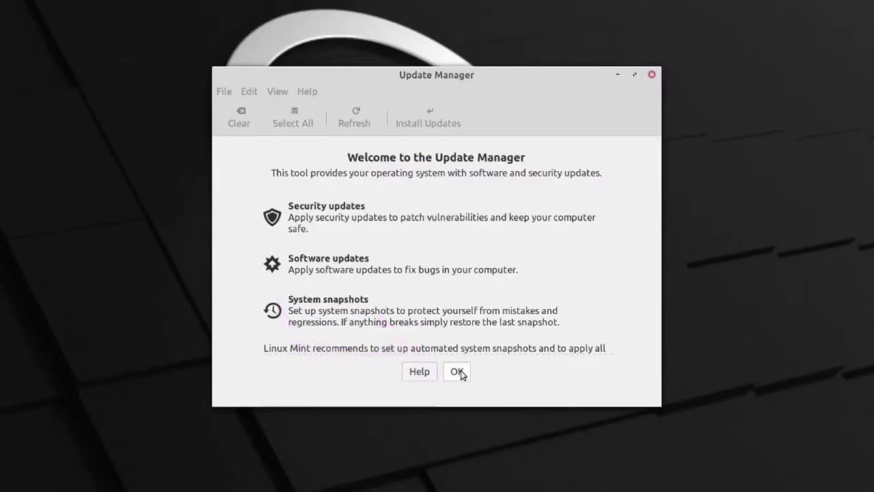
Step: Dismiss the welcome page with OK and apply the new Update Manager version
click(456, 371)
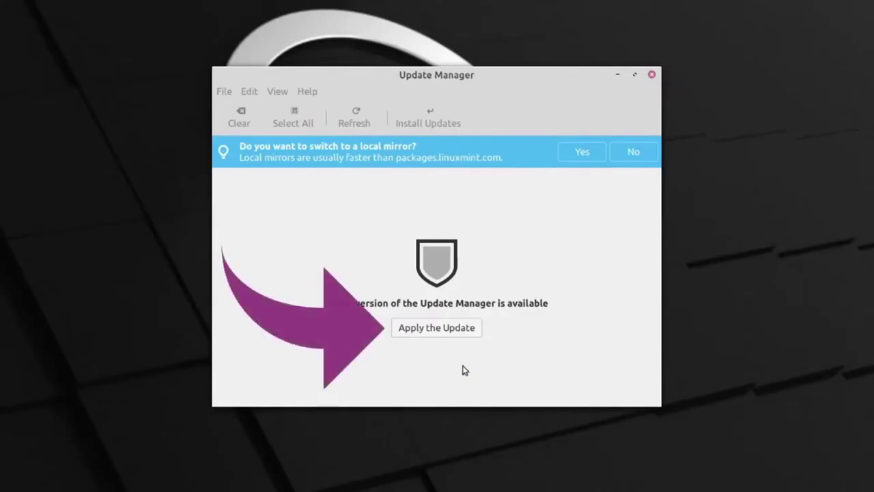
click(456, 330)
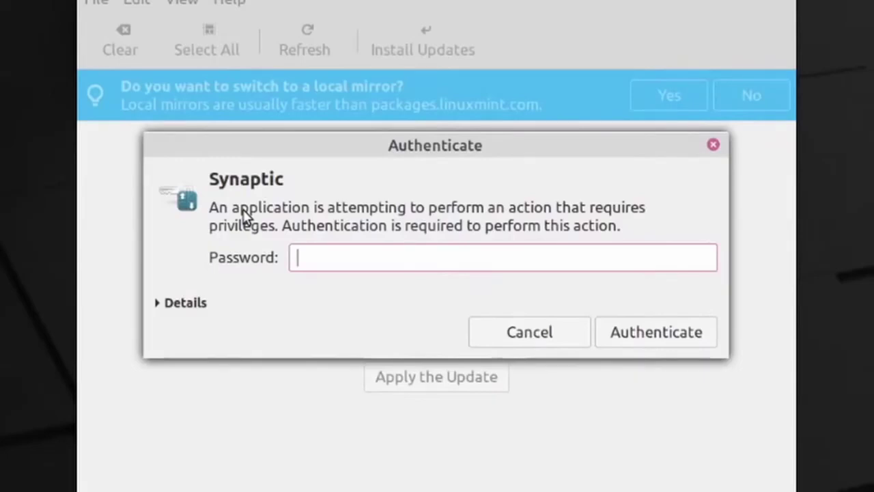
Step: Enter the account password in the Authenticate dialog to load the 75 selected updates
text(*****************)
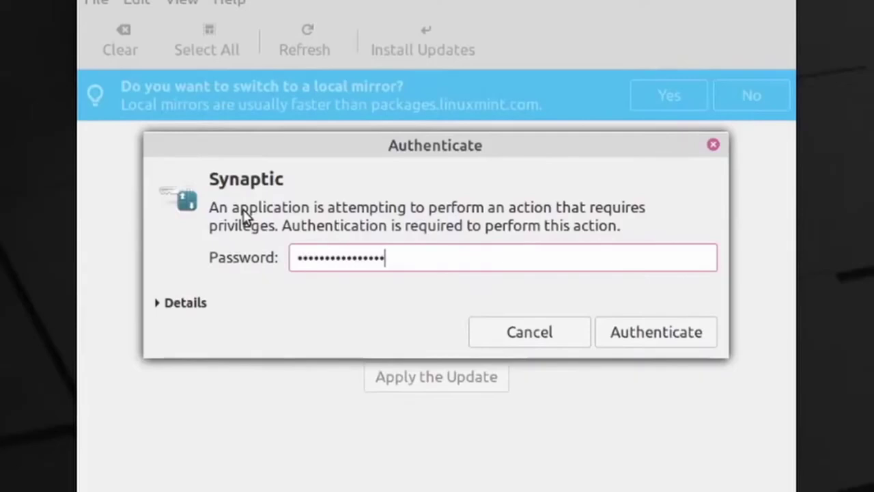
text(***)
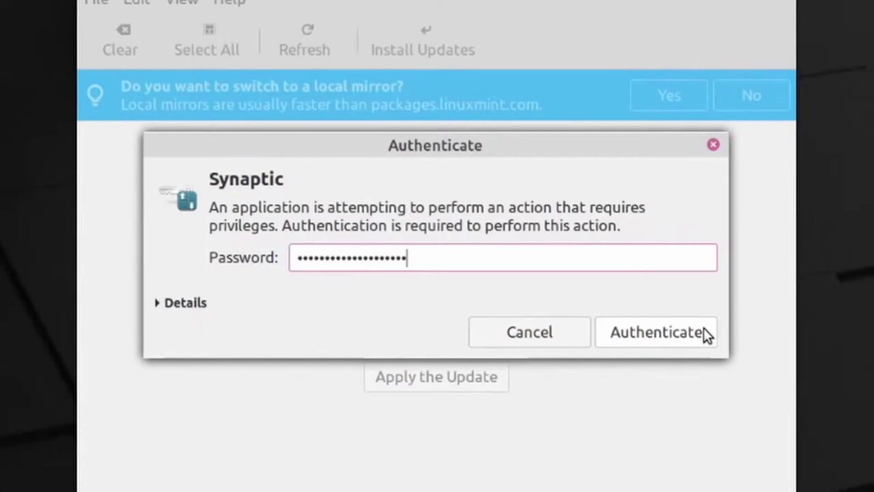
click(705, 331)
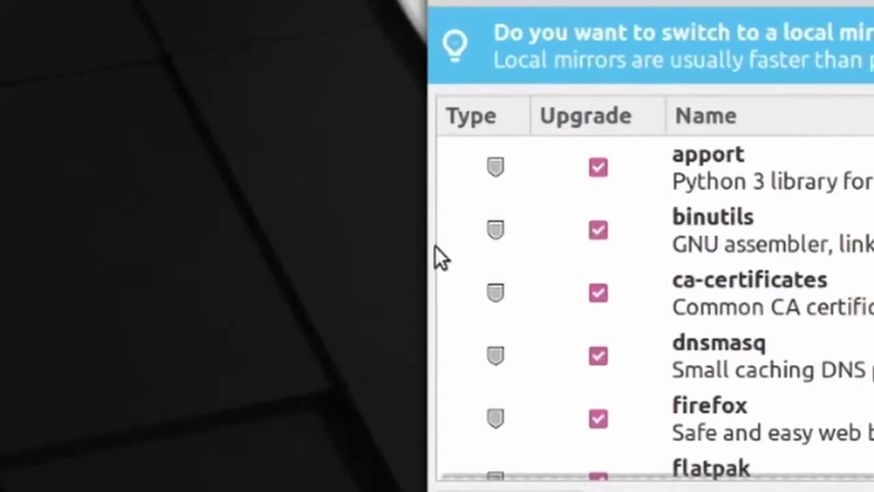
Step: Widen and heighten the Update Manager window from its left, top and top-left edges
drag(428, 245, 429, 246)
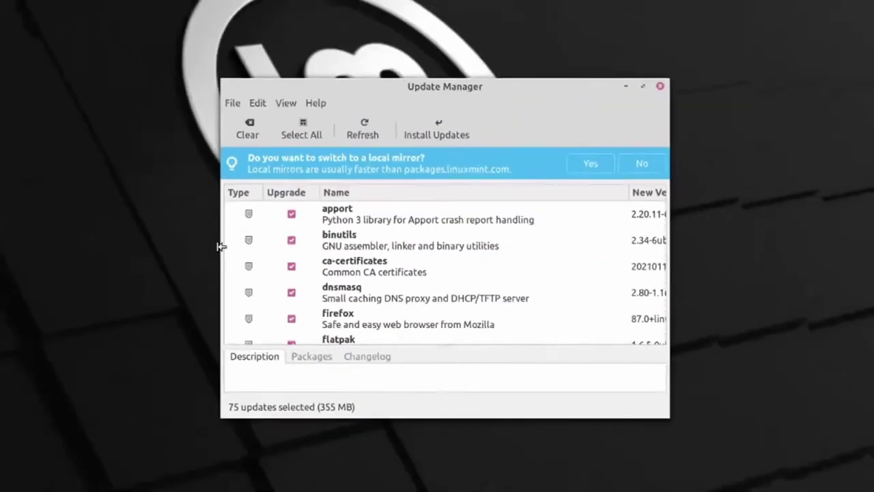
drag(219, 245, 120, 250)
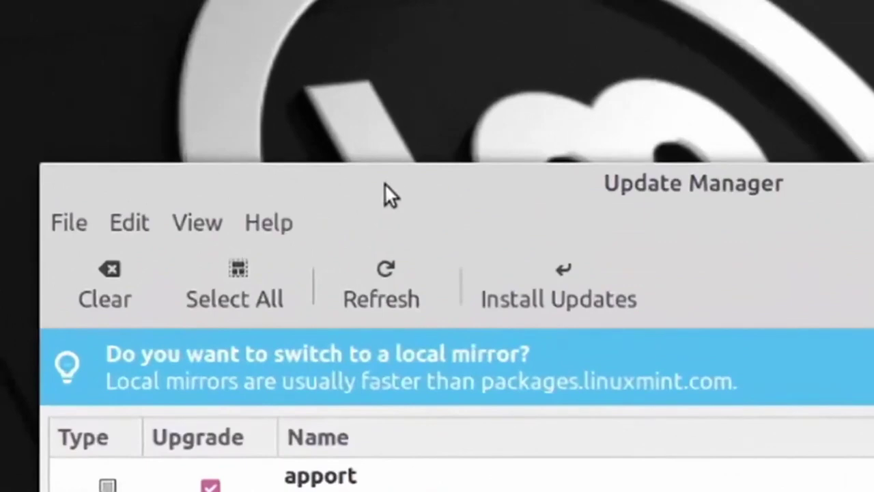
drag(390, 167, 378, 174)
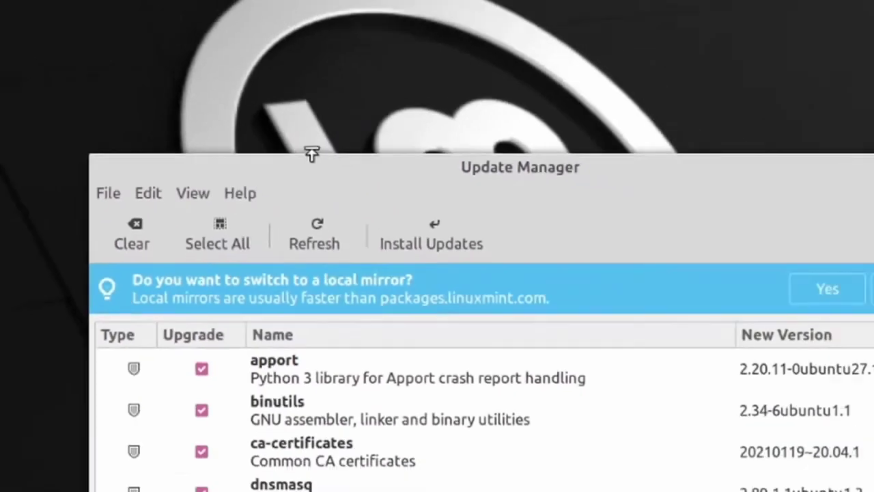
drag(255, 108, 258, 21)
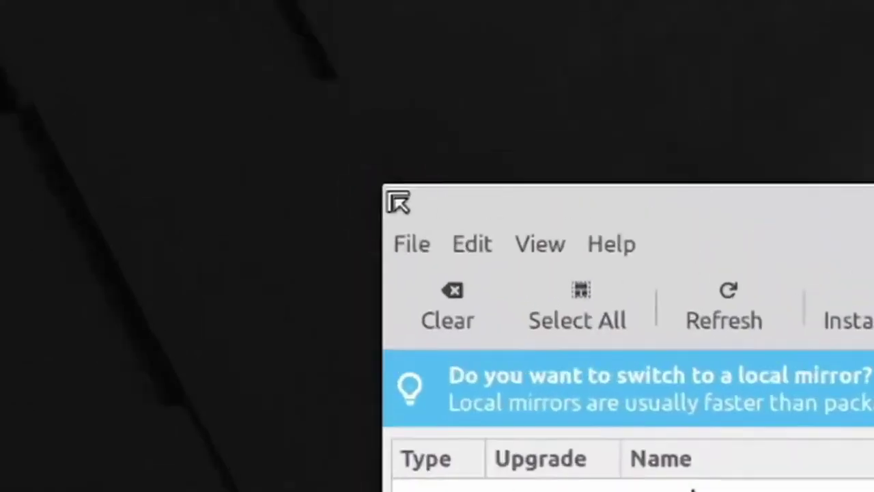
click(399, 202)
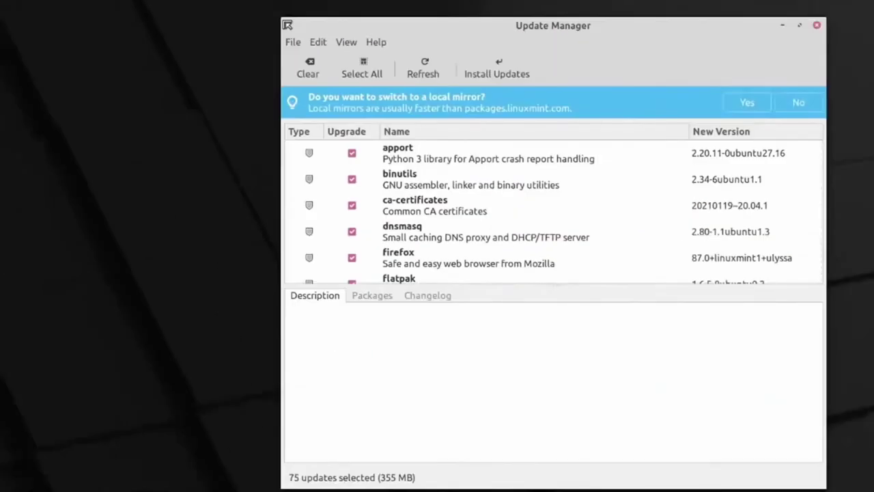
drag(281, 18, 142, 28)
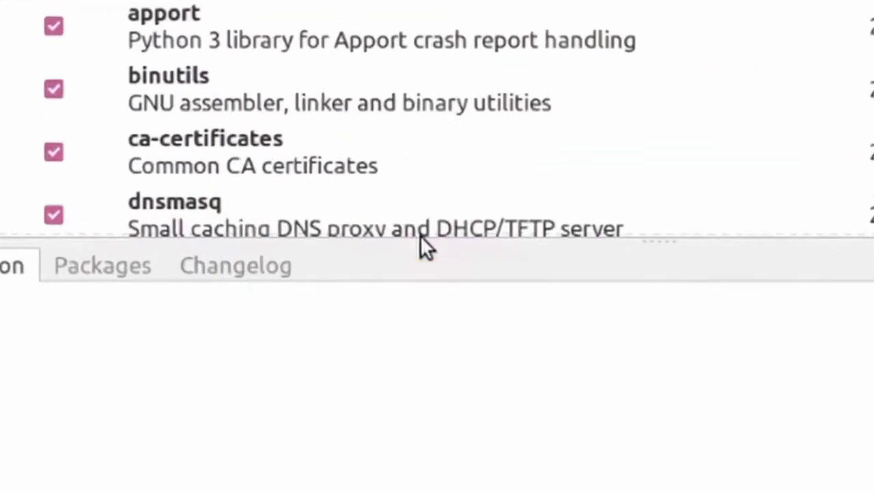
Step: Drag the list/Description divider down twice and adjust the window's width and position
click(422, 239)
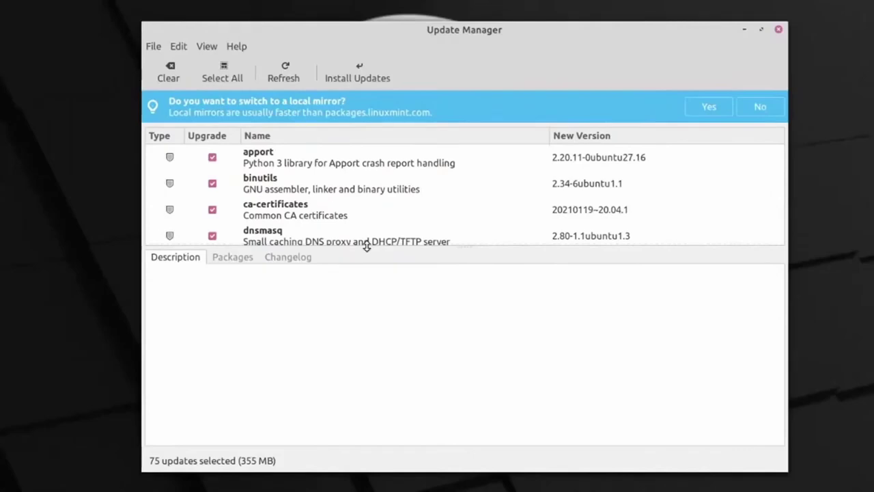
drag(366, 246, 370, 377)
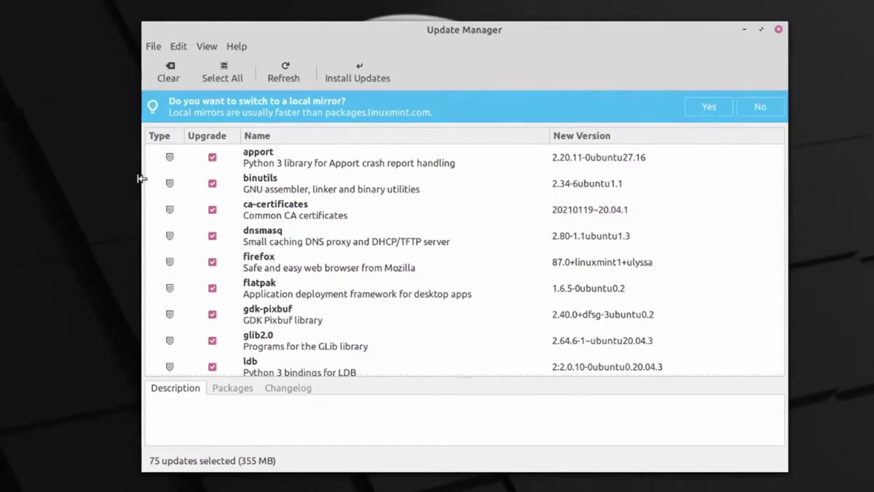
drag(212, 179, 145, 170)
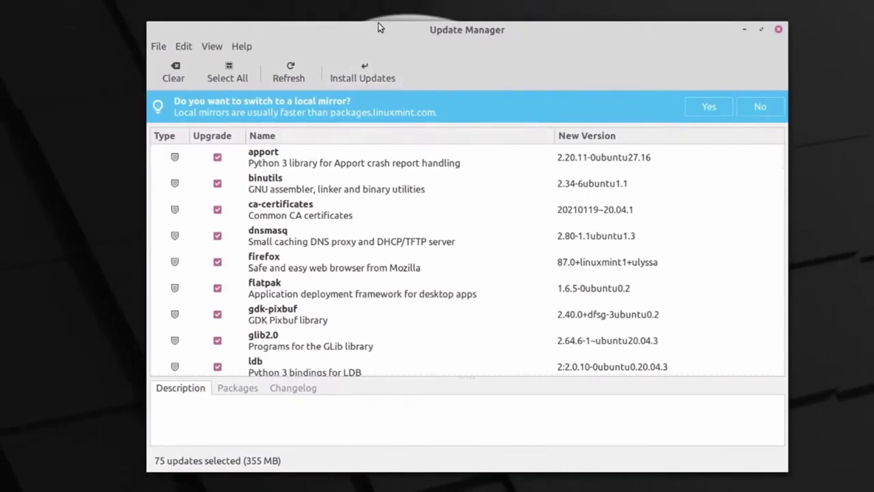
mouse_move(378, 26)
mouse_down()
mouse_move(372, 1)
mouse_move(375, 26)
mouse_up()
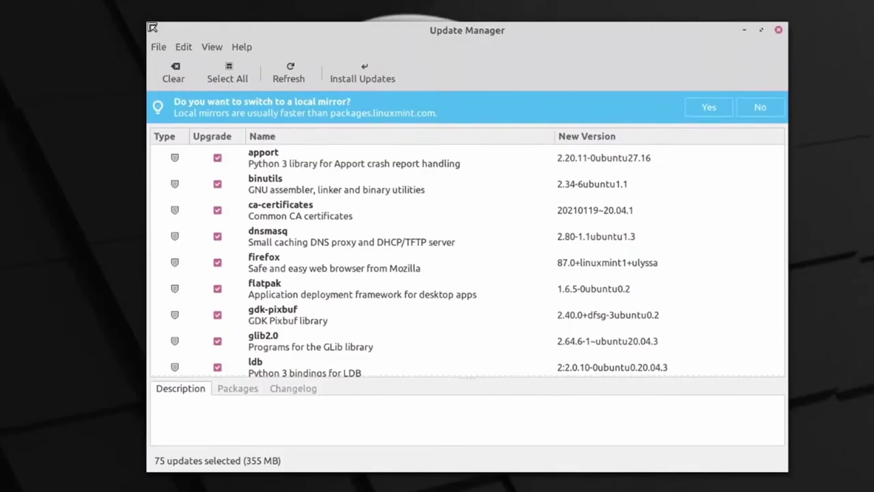
mouse_move(152, 27)
mouse_down()
mouse_move(68, 1)
mouse_move(342, 16)
mouse_move(179, 157)
mouse_move(118, 1)
mouse_move(238, 34)
mouse_move(203, 125)
mouse_move(163, 67)
mouse_move(154, 19)
mouse_up()
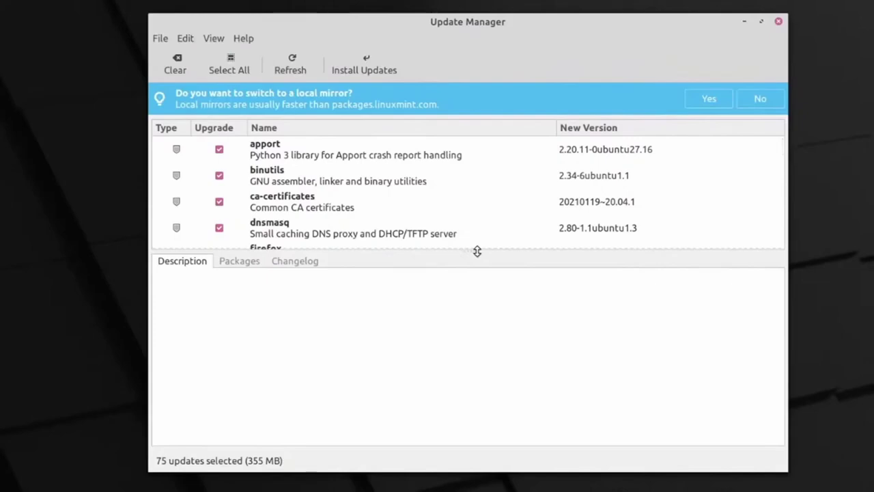
drag(478, 250, 482, 372)
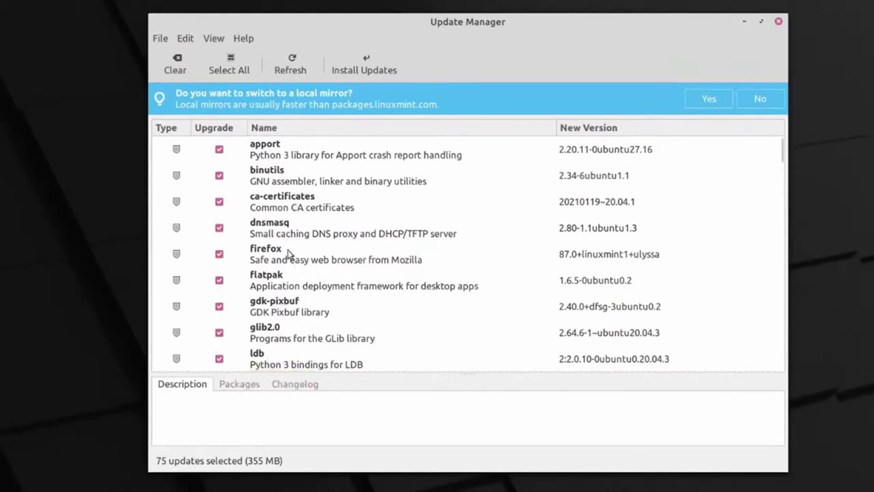
scroll(298, 270, down, 1)
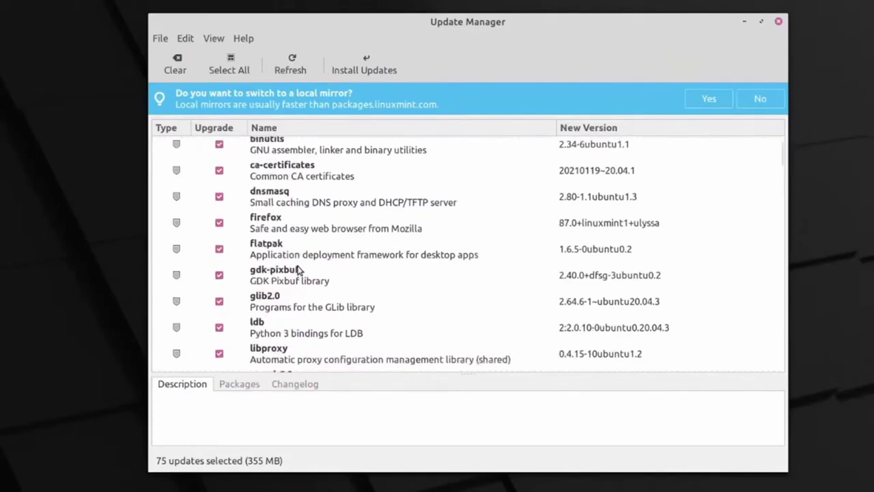
scroll(298, 270, down, 4)
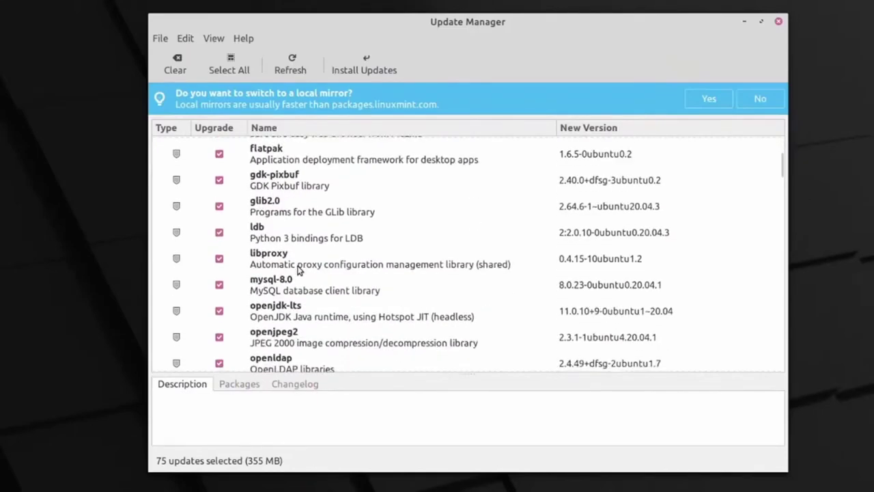
scroll(298, 271, down, 4)
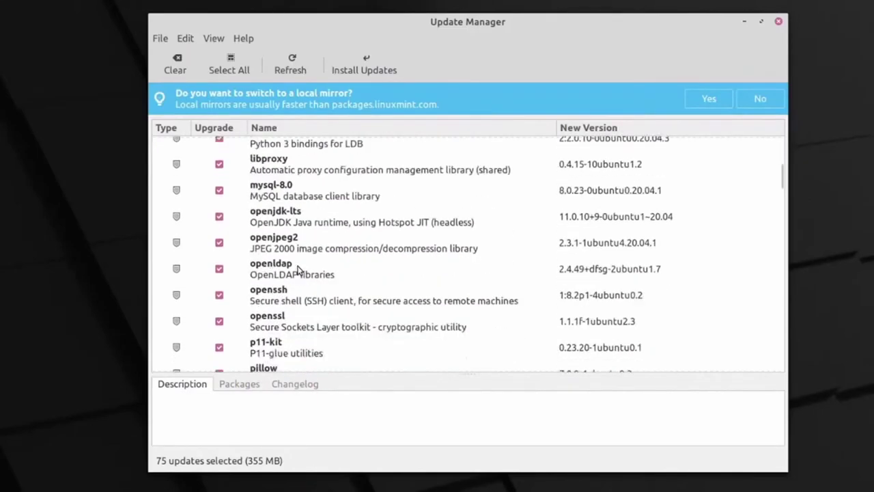
scroll(298, 270, down, 5)
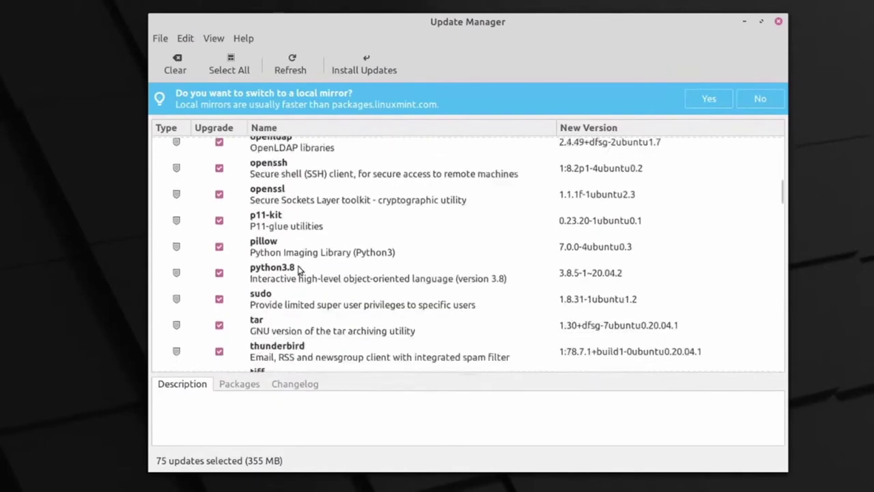
scroll(299, 271, down, 1)
scroll(299, 271, down, 3)
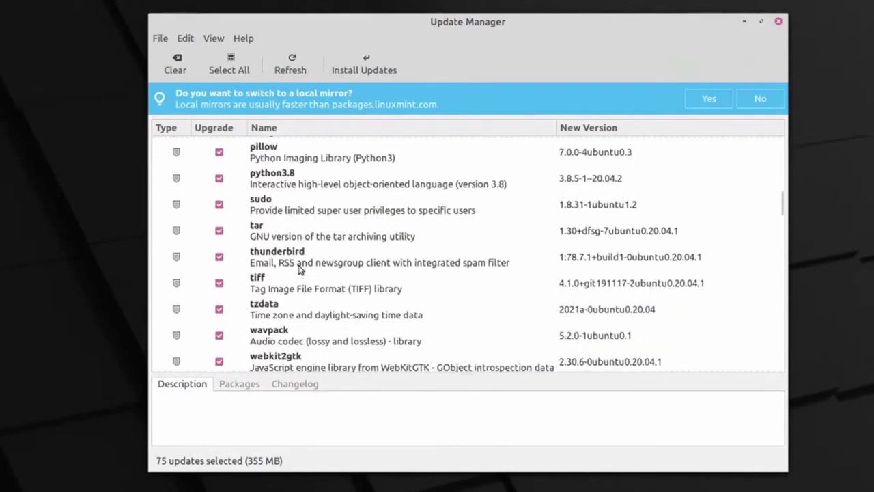
scroll(299, 270, down, 5)
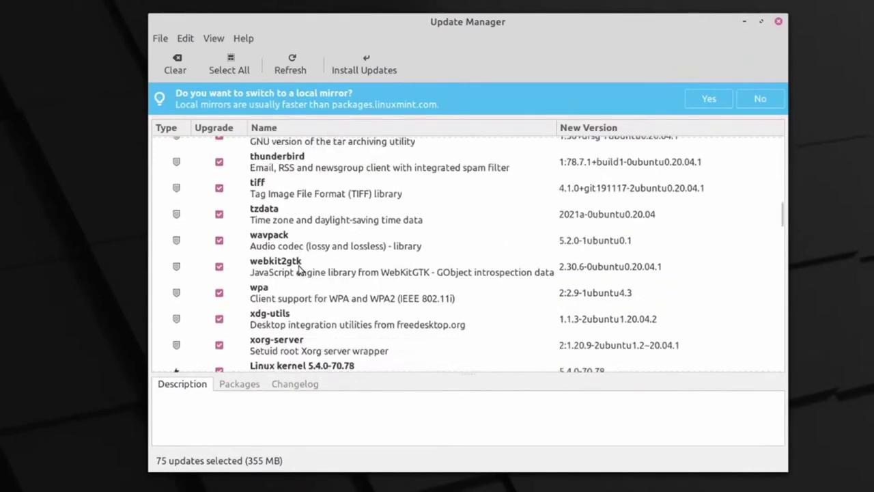
scroll(299, 271, down, 1)
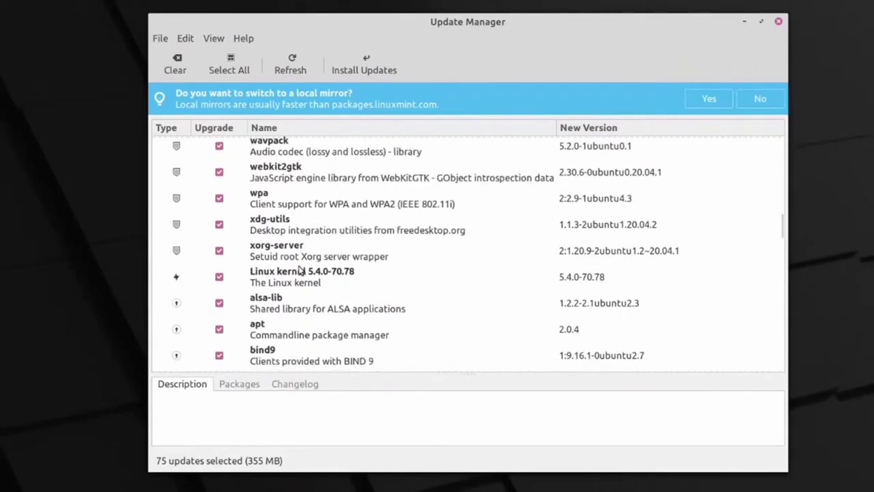
scroll(298, 270, down, 6)
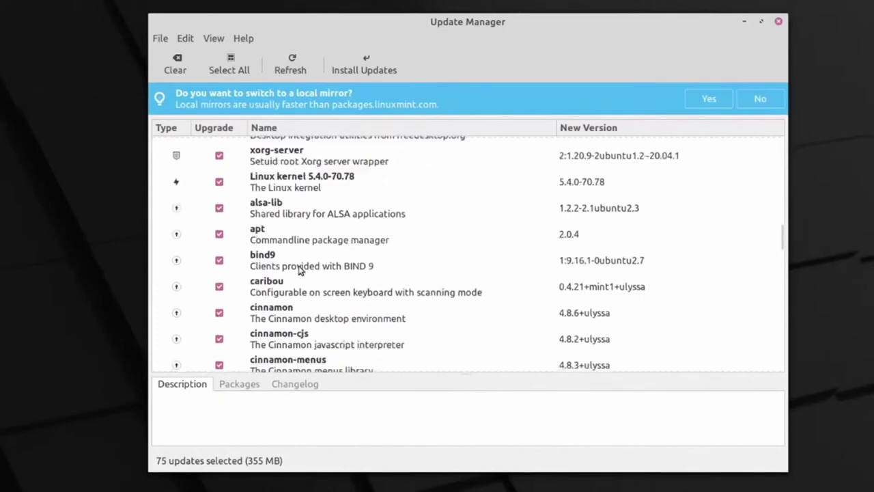
scroll(300, 270, down, 1)
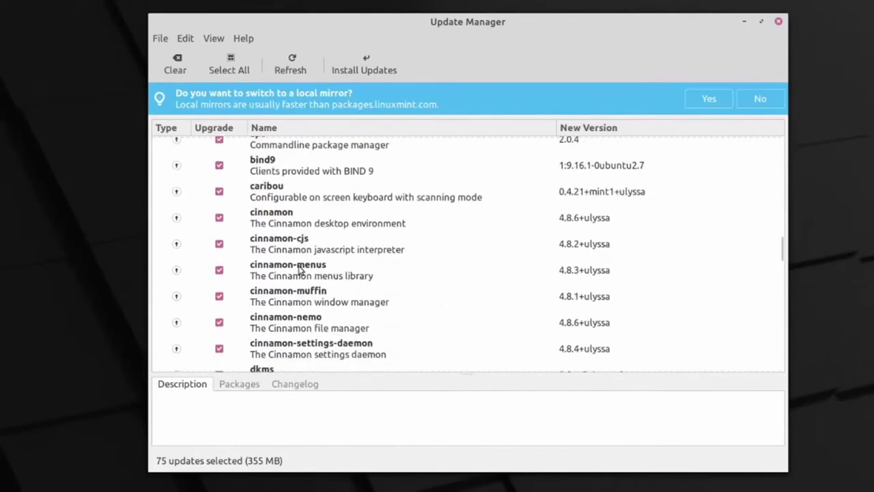
scroll(298, 270, up, 8)
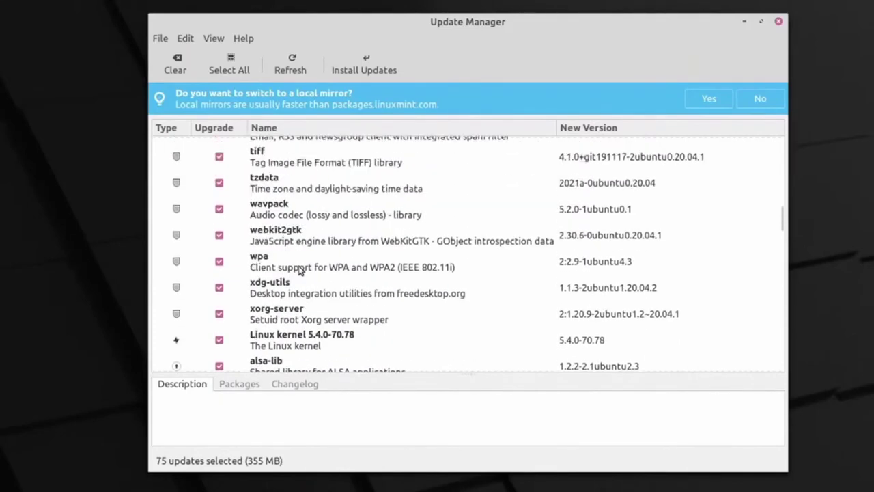
scroll(298, 270, up, 1)
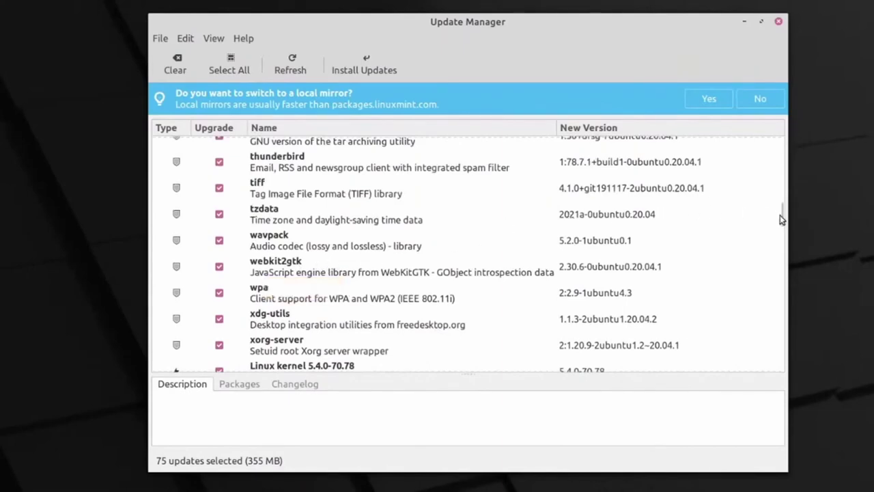
drag(783, 218, 784, 147)
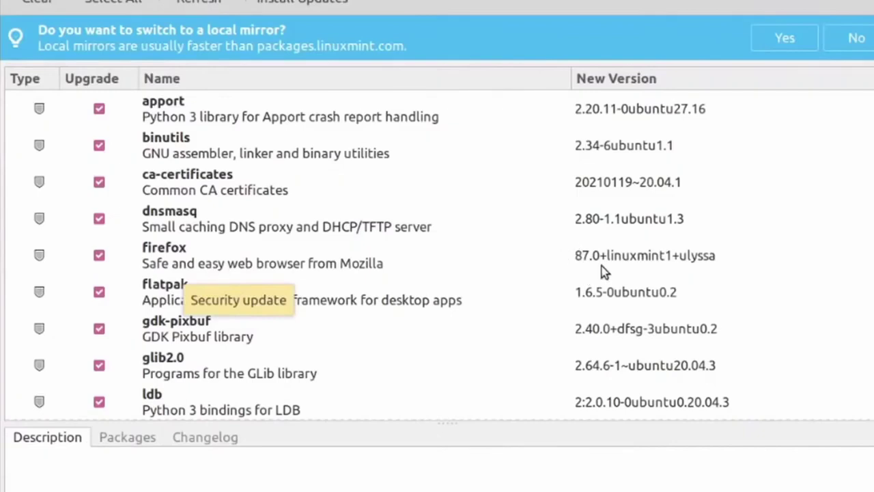
click(101, 260)
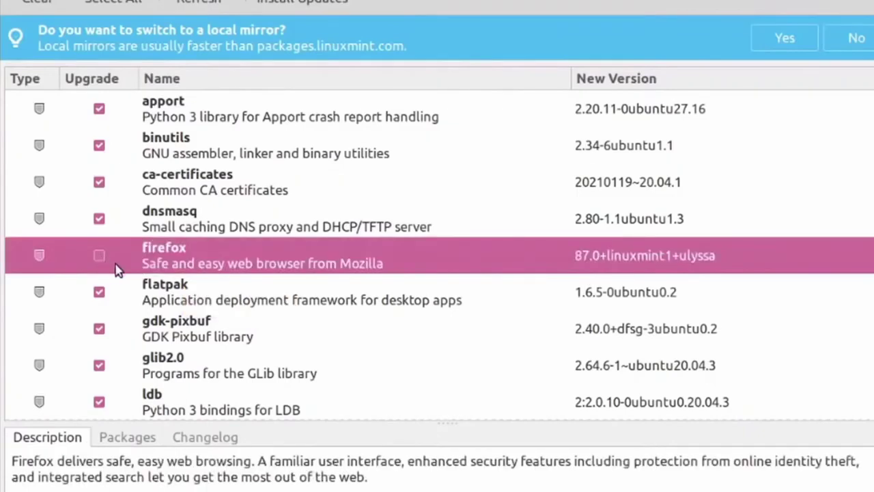
click(184, 303)
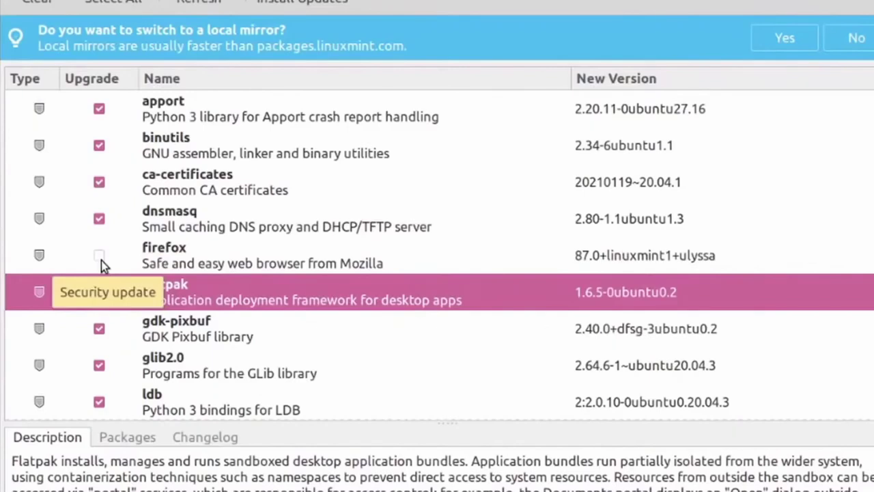
click(100, 256)
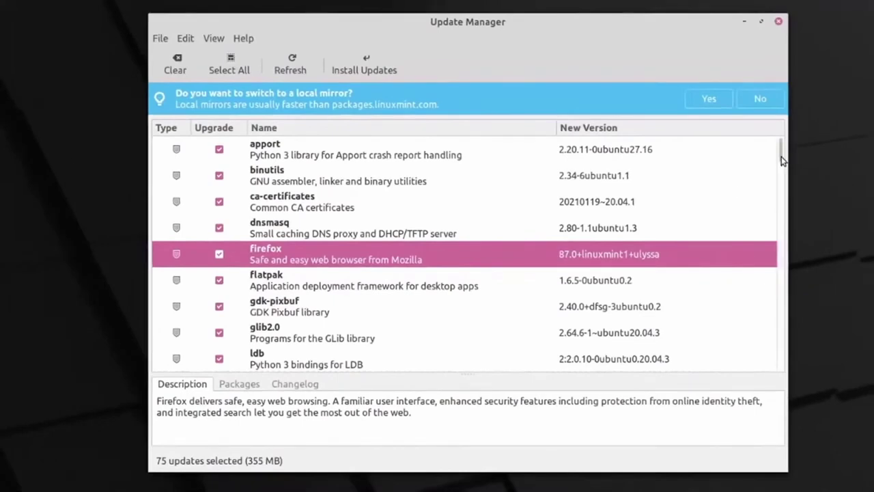
drag(783, 159, 784, 243)
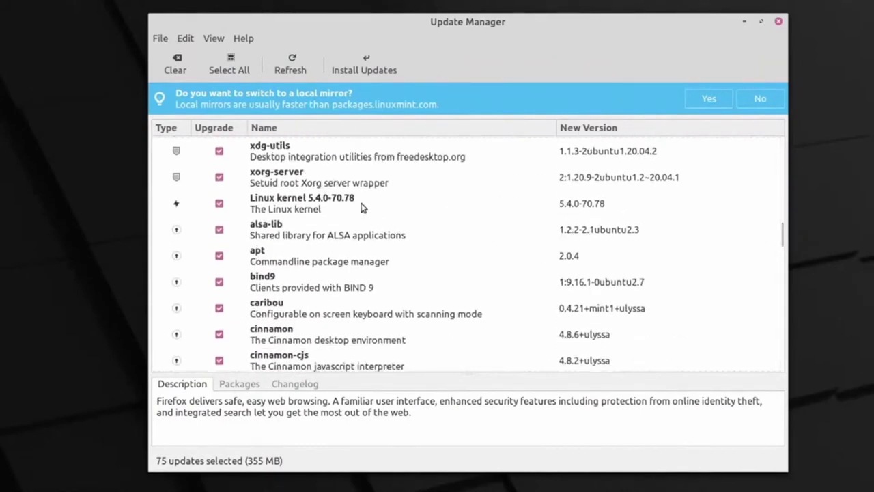
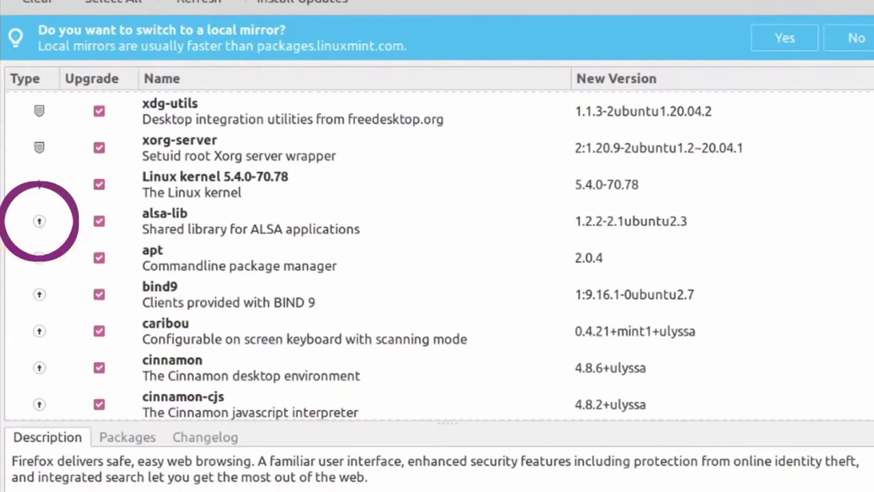
Step: Scroll through the list of 75 selected updates in Update Manager
scroll(371, 255, down, 5)
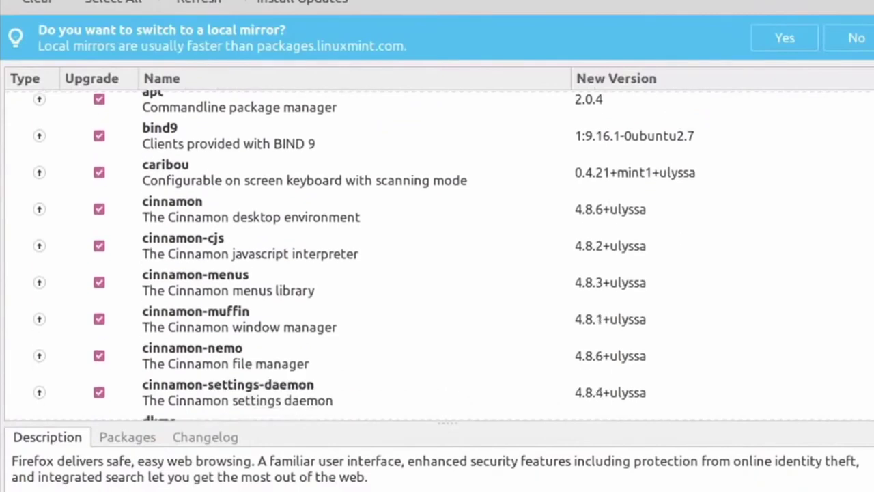
scroll(372, 255, down, 7)
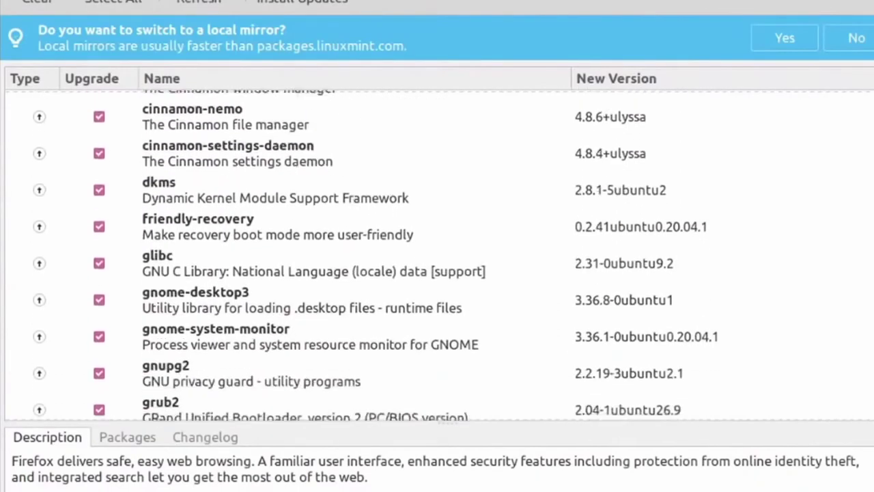
scroll(372, 256, down, 7)
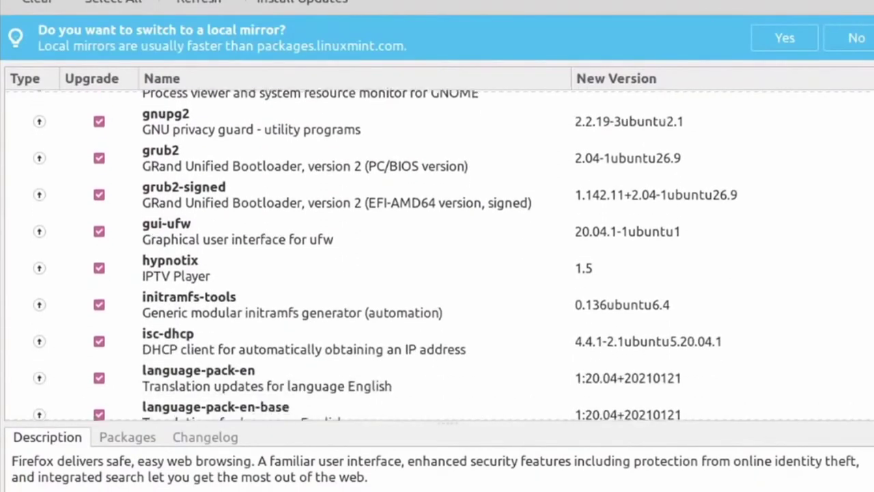
scroll(371, 255, down, 9)
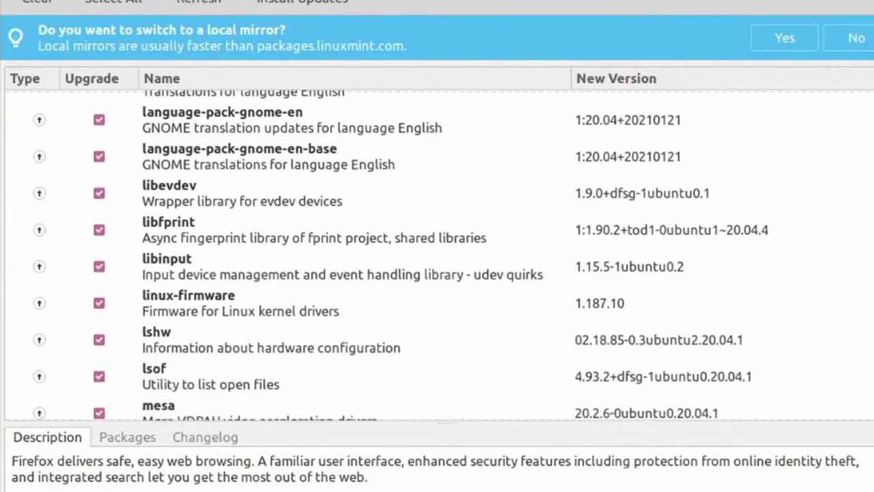
scroll(371, 255, down, 8)
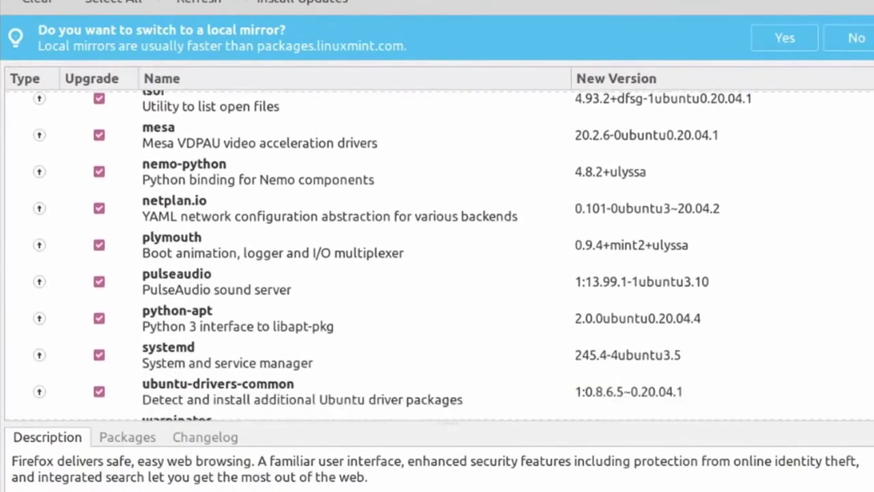
scroll(371, 256, down, 5)
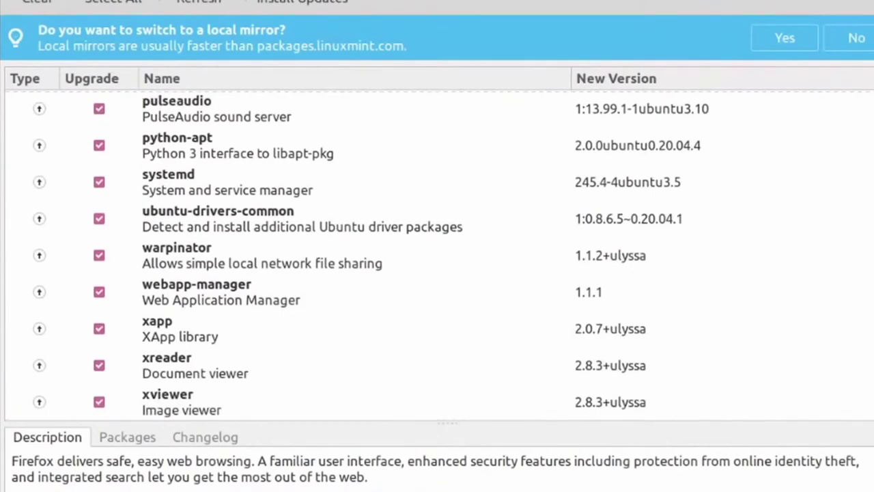
scroll(870, 258, up, 20)
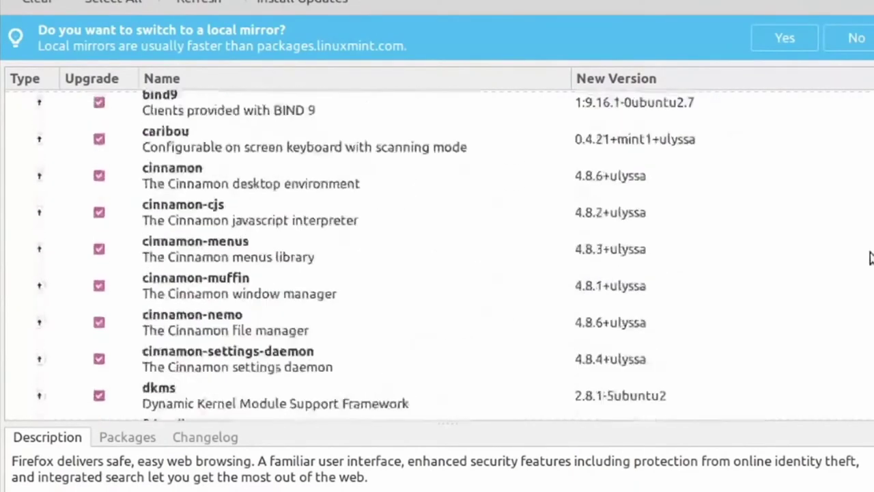
scroll(871, 258, down, 15)
scroll(870, 258, up, 5)
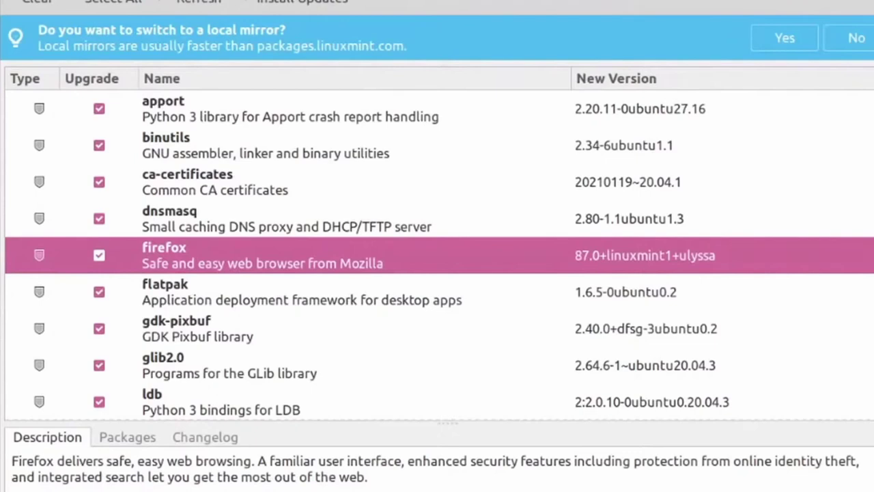
Step: Toggle the firefox upgrade off and back on, then start installing all 75 updates
click(97, 255)
click(99, 257)
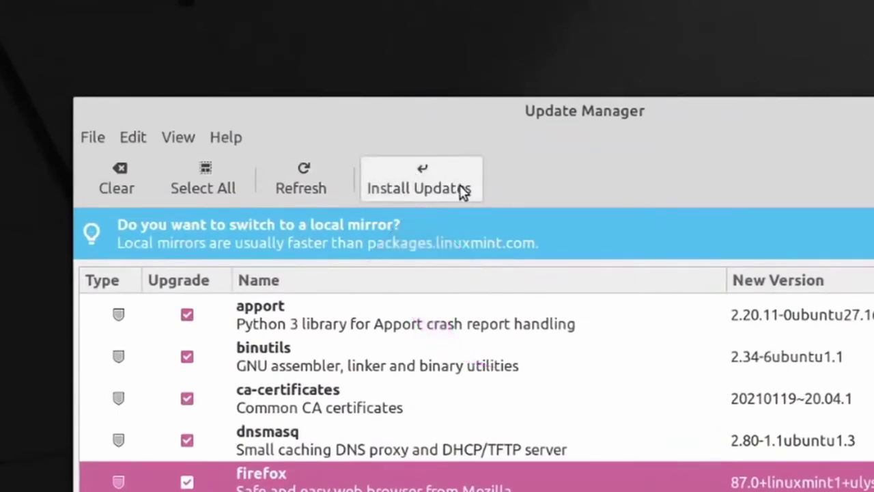
click(464, 192)
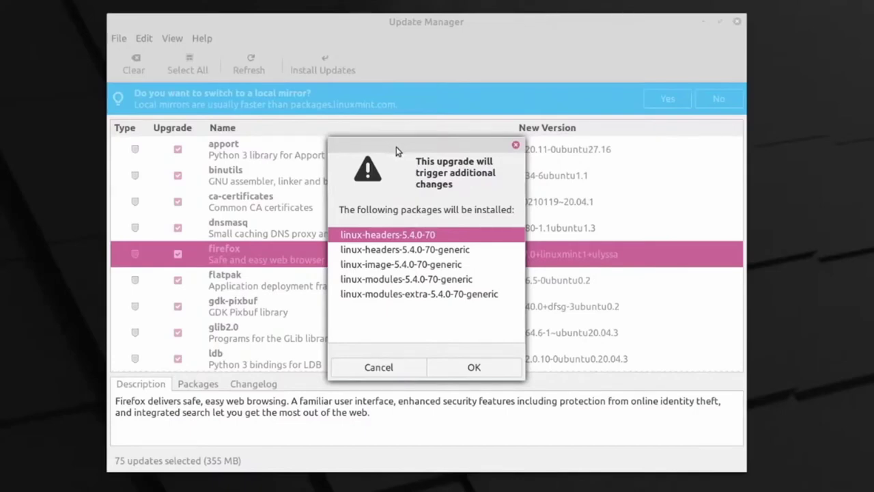
Step: Accept the extra kernel packages, including linux-image-5.4.0-70-generic, and enter the administrator password
click(487, 368)
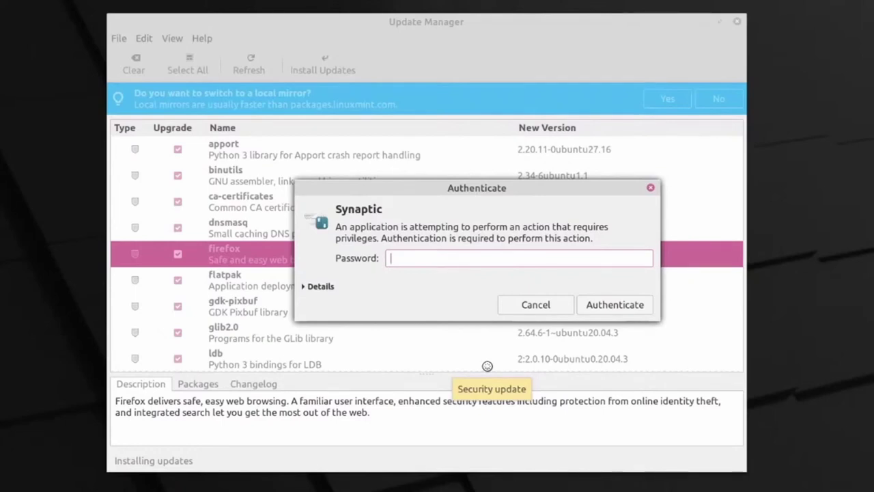
text(********)
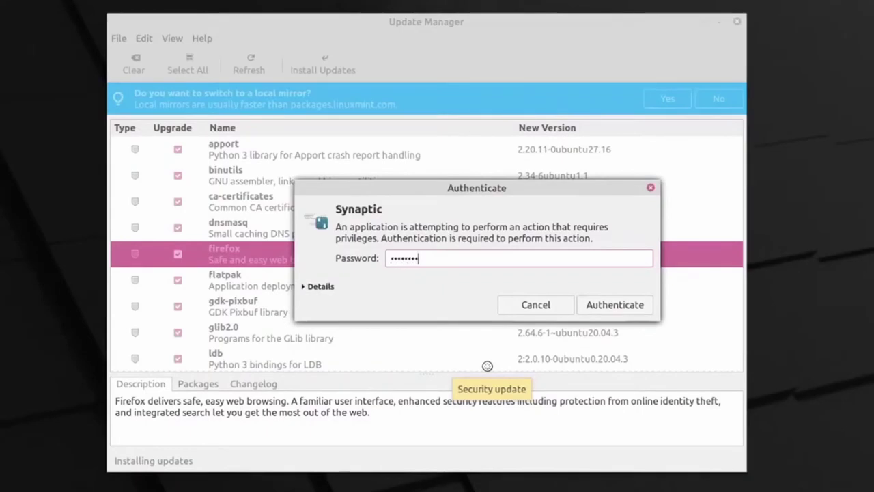
text(************)
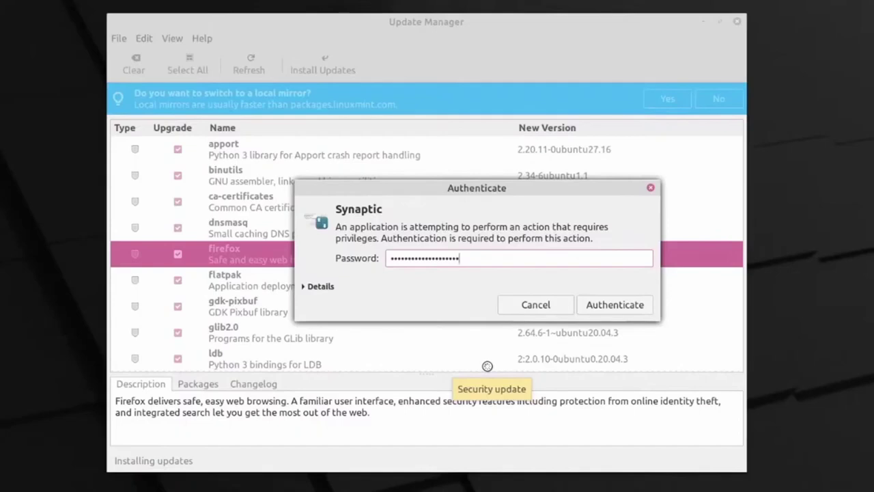
Step: Submit the password so the updates install and the system reports up to date
key(Return)
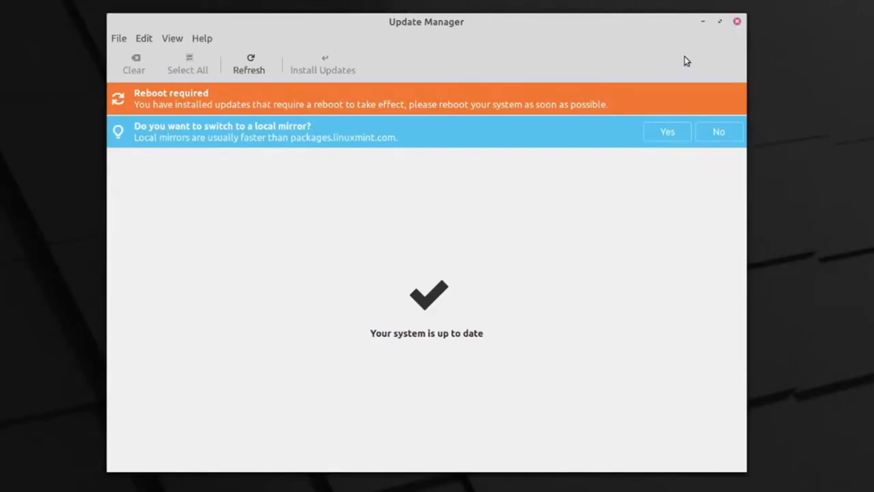
Step: Close the Update Manager window to leave the empty Cinnamon desktop
click(738, 23)
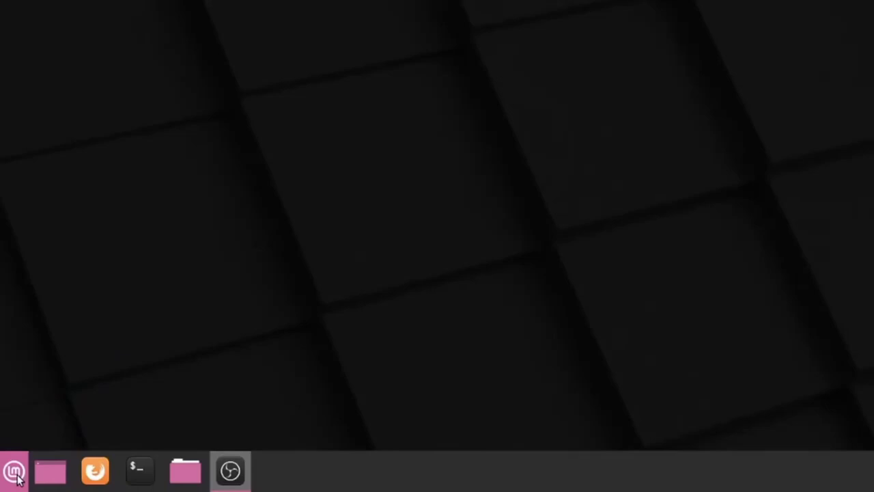
Step: Open the Mint menu on the All Applications list, starting from Accessibility
click(15, 471)
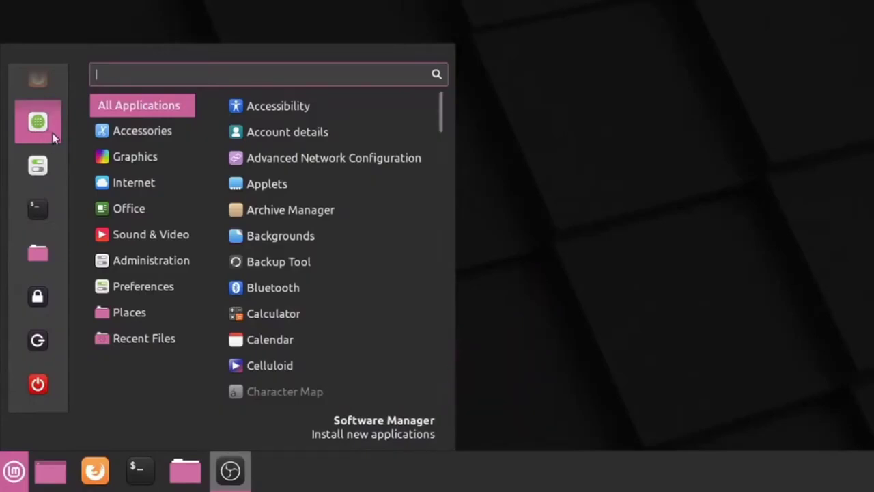
mouse_move(99, 133)
mouse_move(140, 112)
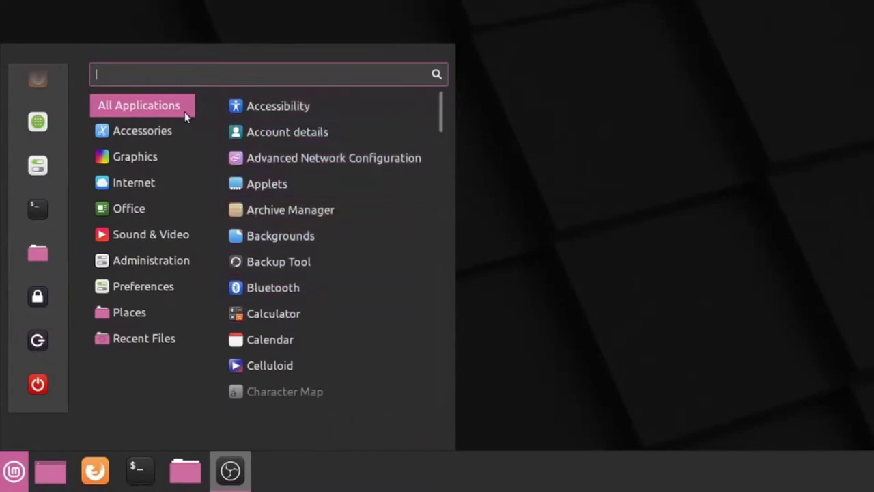
Step: Browse the Office LibreOffice apps and Graphics apps, then return to All Applications
mouse_move(151, 182)
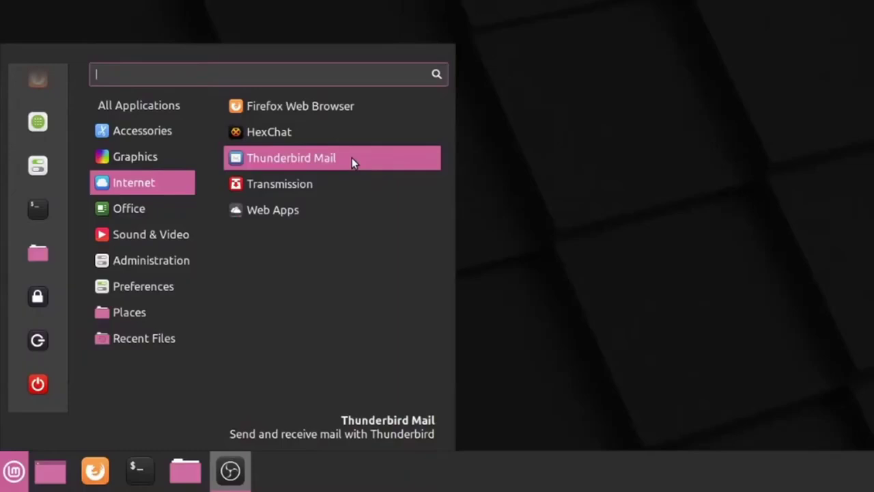
mouse_move(160, 206)
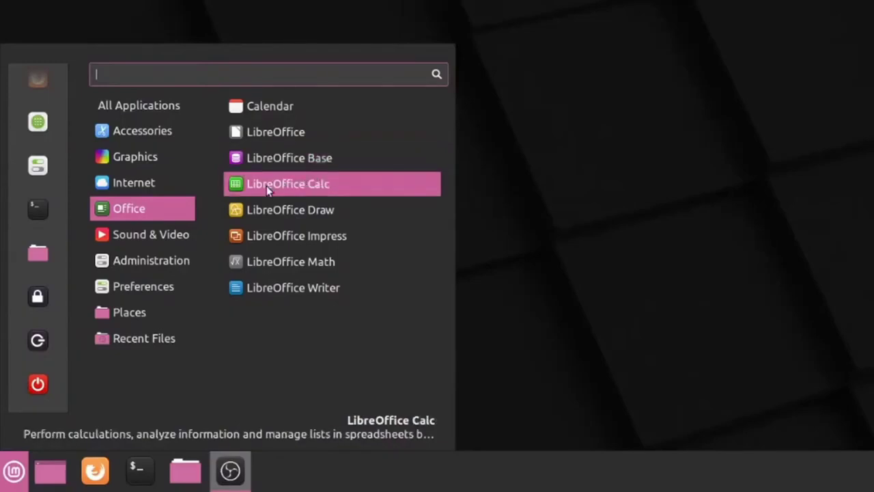
mouse_move(125, 147)
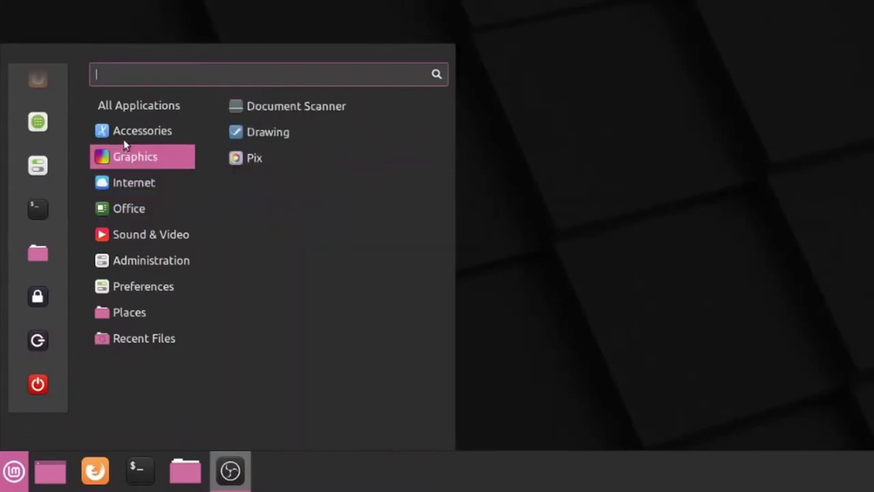
mouse_move(134, 114)
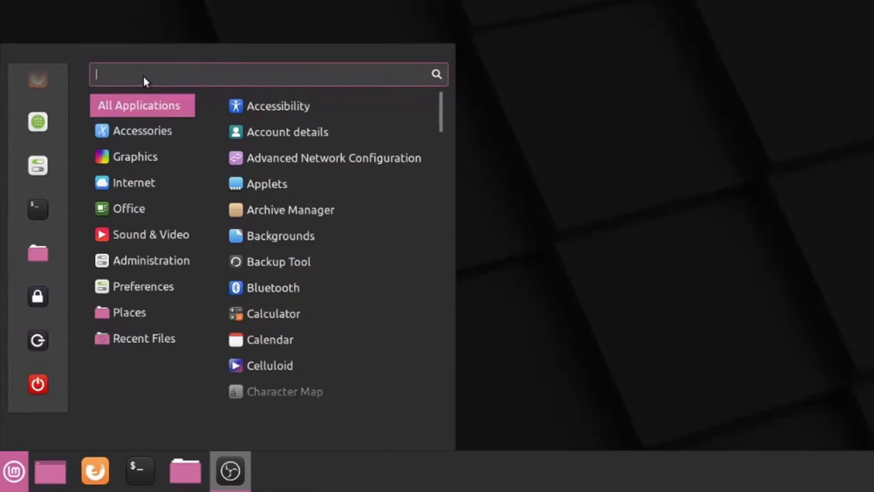
text(fire)
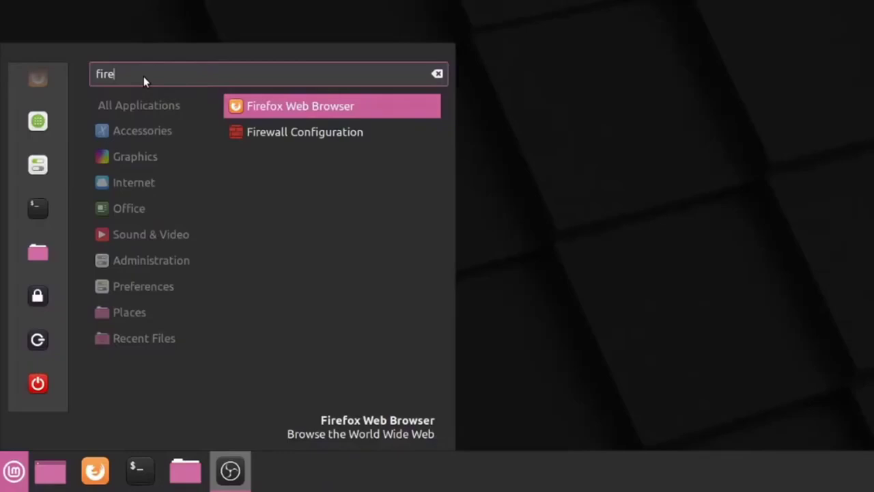
key(BackSpace)
key(BackSpace)
key(BackSpace)
key(BackSpace)
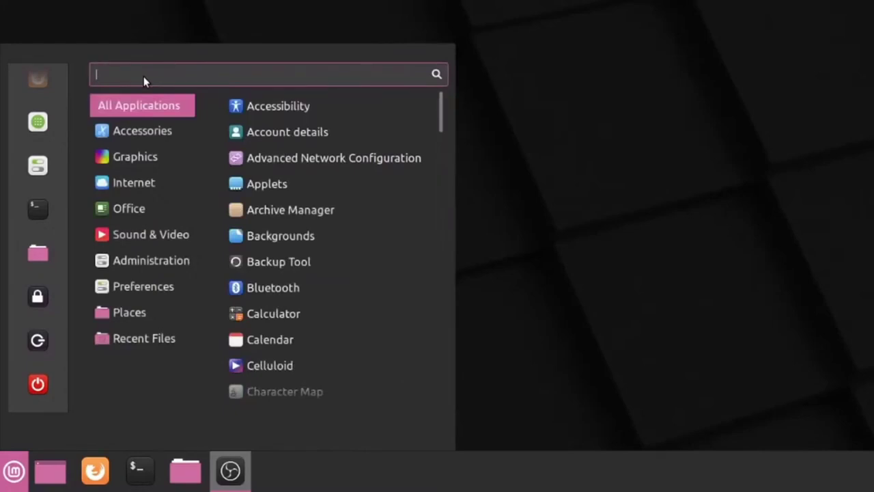
text(upd)
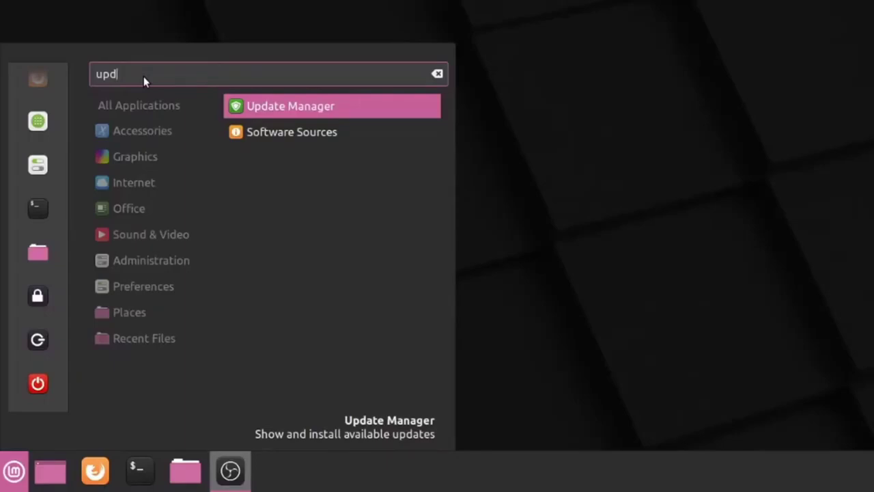
key(BackSpace)
key(BackSpace)
key(BackSpace)
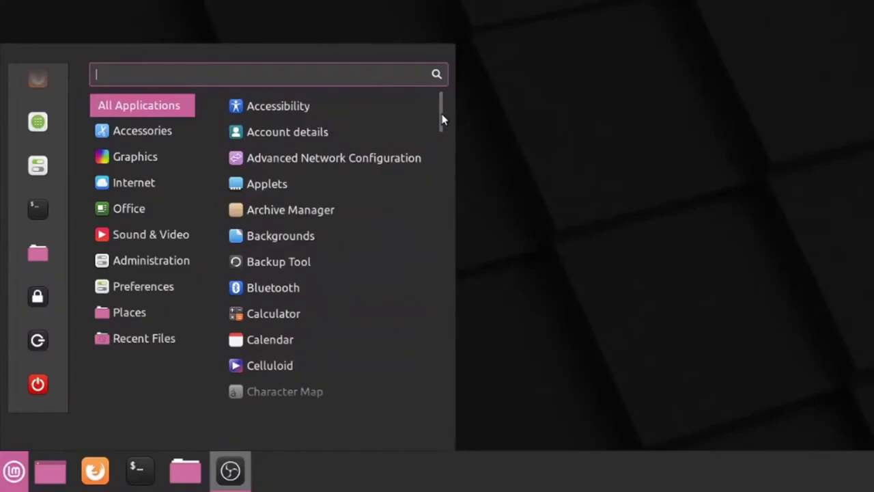
Step: Scroll down the All Applications list and launch LibreOffice Writer
drag(441, 119, 441, 262)
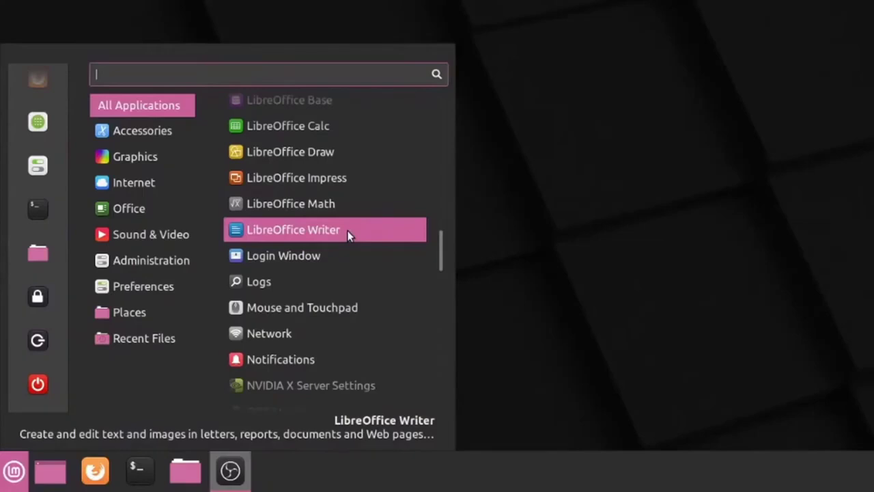
click(347, 230)
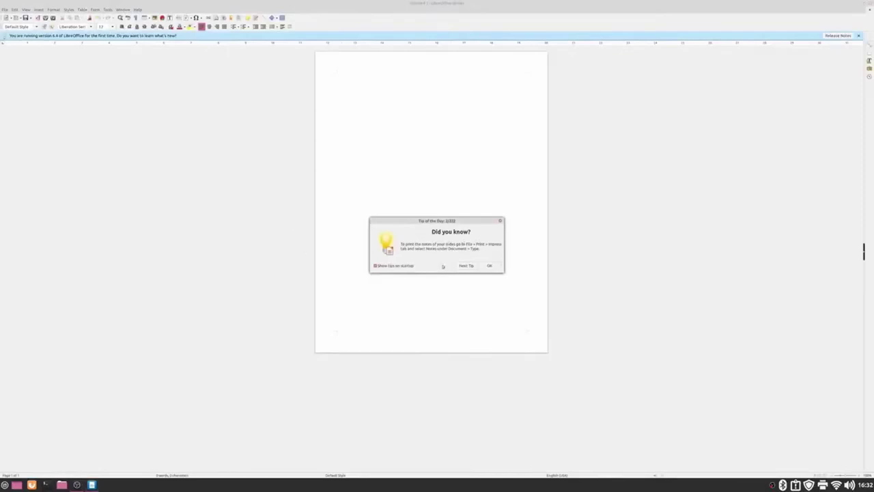
Step: Close the Tip of the Day dialog, leaving the blank Untitled 1 document
click(500, 221)
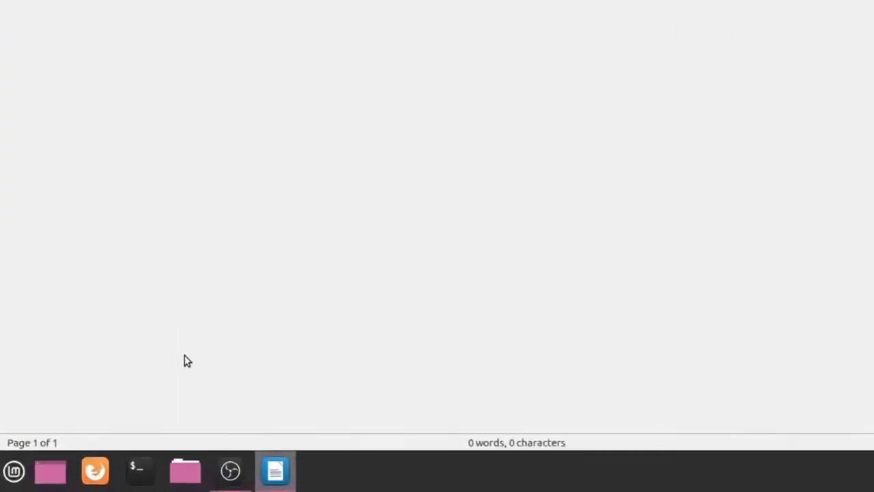
Step: Find LibreOffice Writer in the Mint menu's All Applications and add it to the panel
click(13, 475)
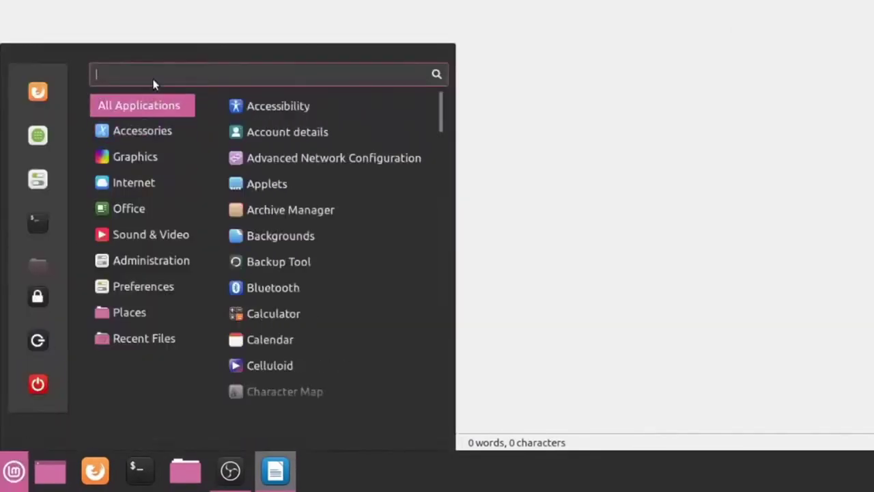
scroll(353, 239, down, 3)
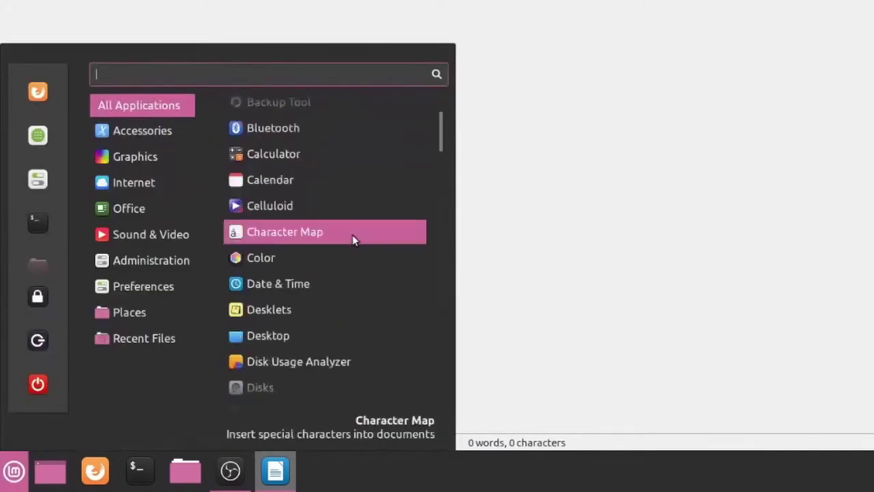
scroll(353, 239, down, 12)
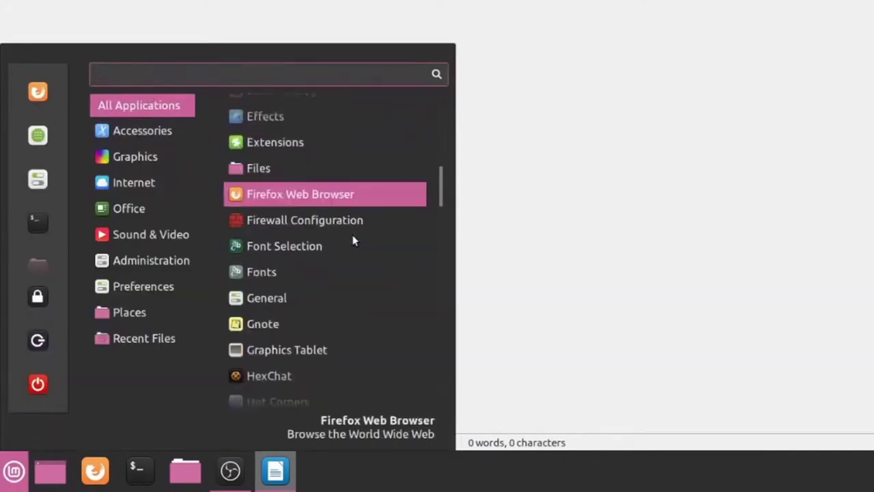
scroll(354, 240, down, 5)
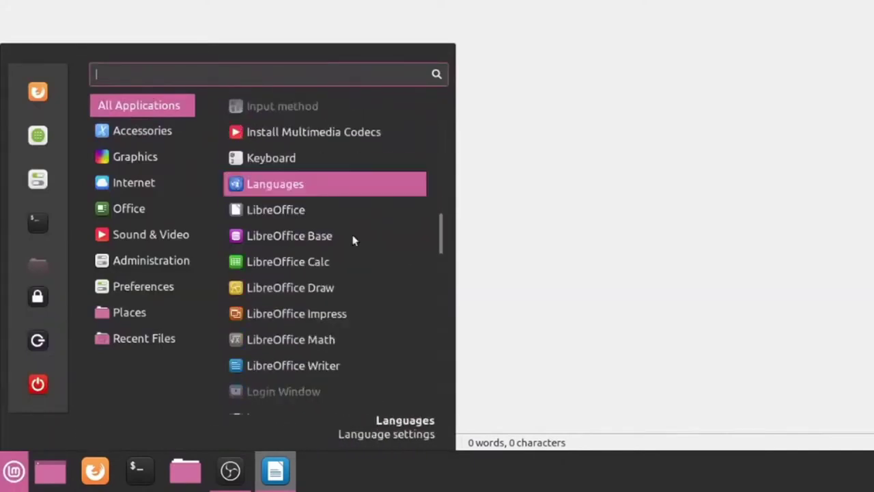
scroll(354, 239, down, 1)
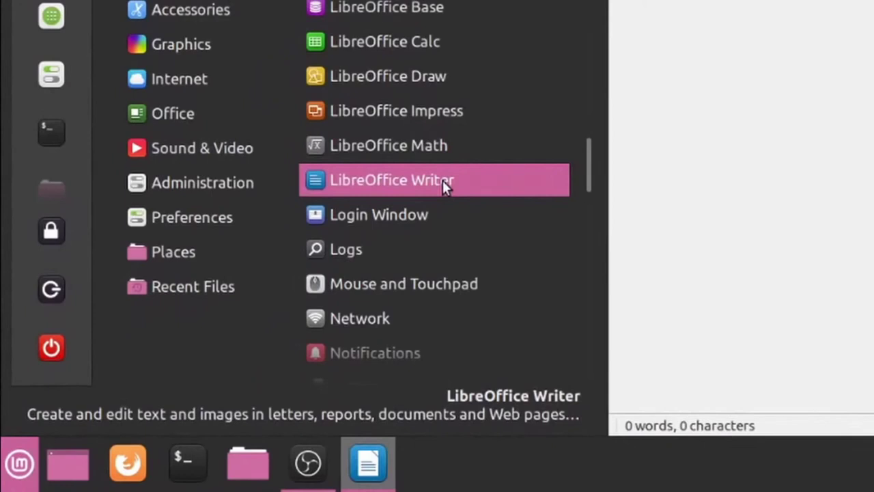
right_click(442, 180)
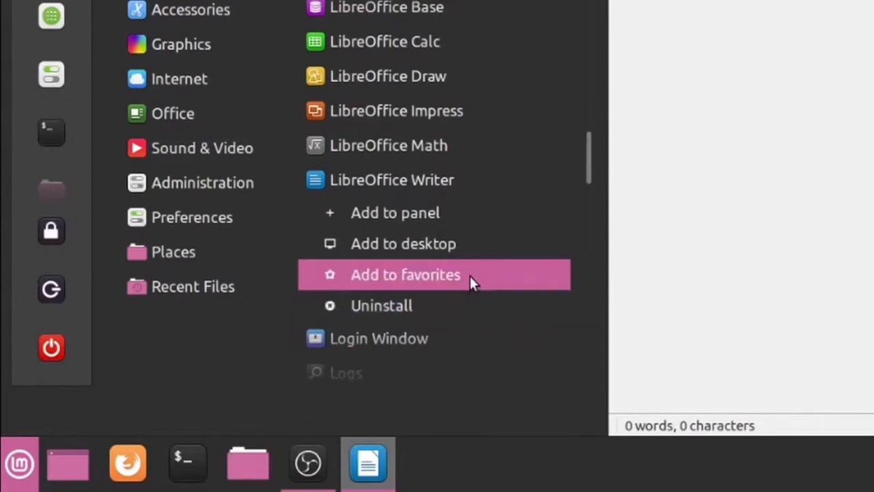
click(479, 213)
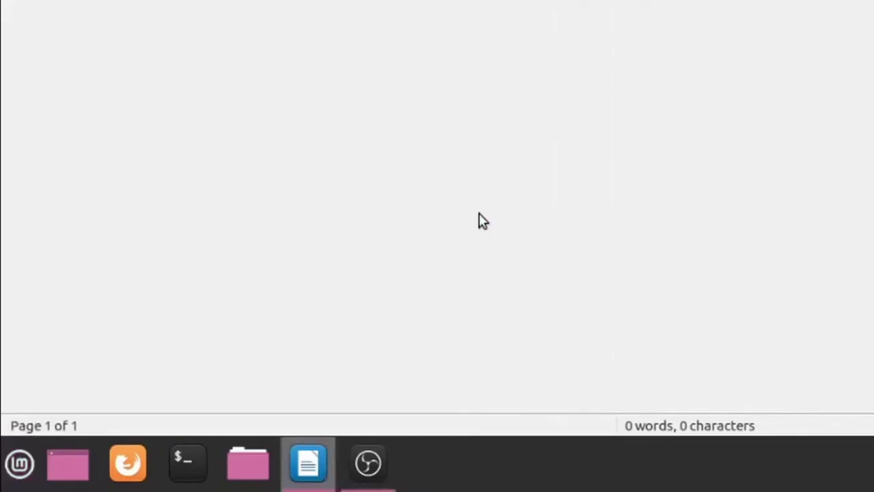
mouse_move(365, 465)
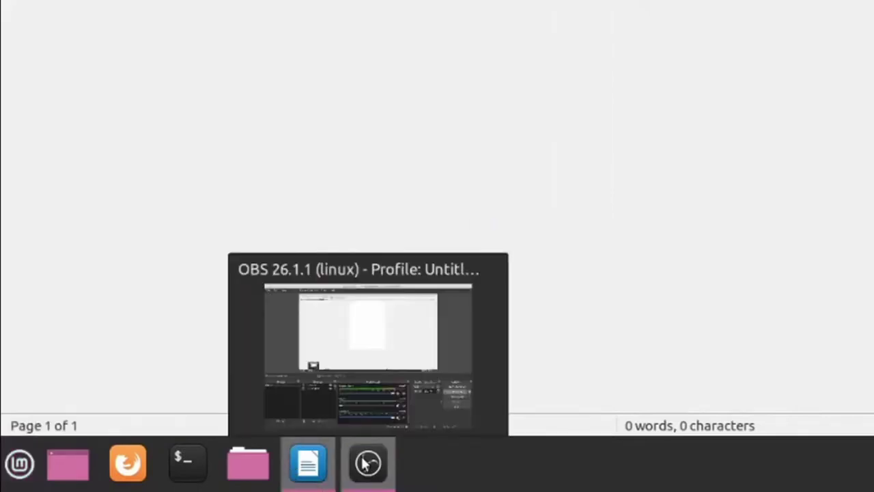
mouse_move(307, 454)
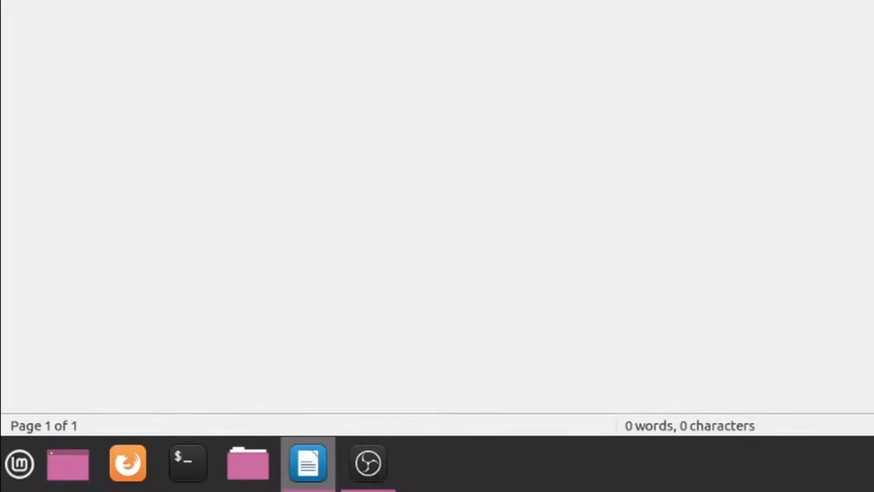
key(alt+F4)
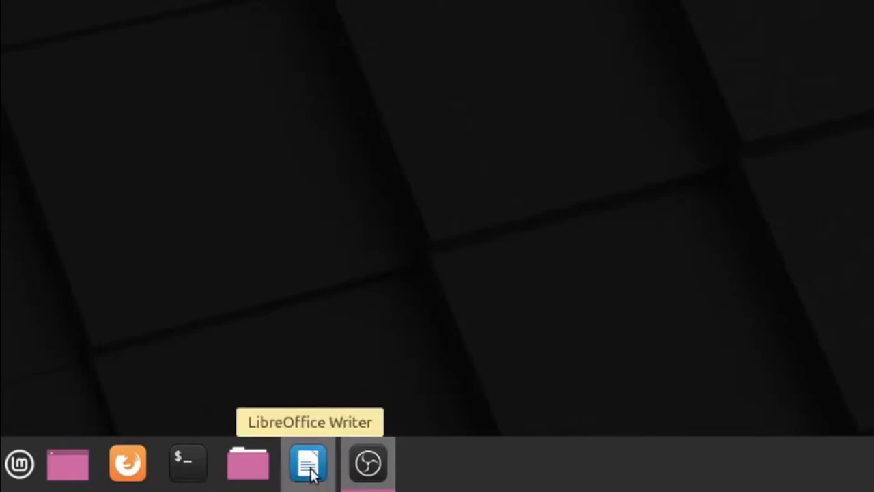
click(310, 471)
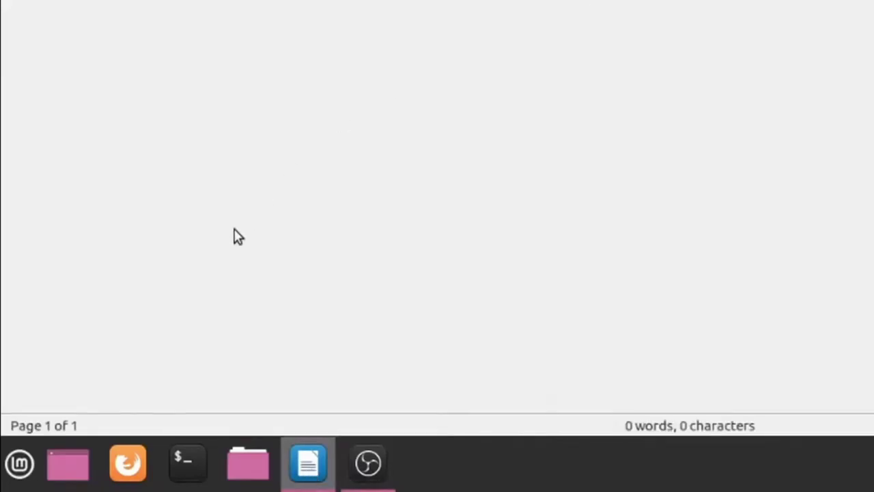
Step: Add LibreOffice Writer from the Mint menu's Office category to the desktop
click(28, 468)
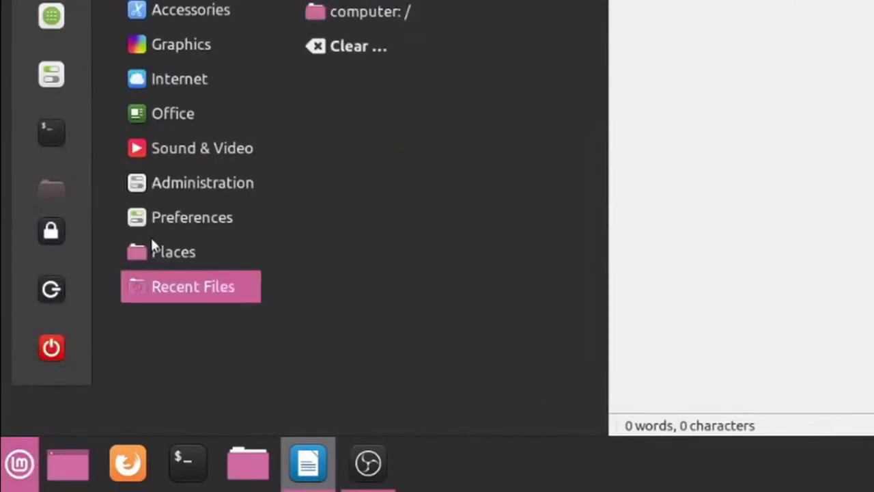
mouse_move(195, 117)
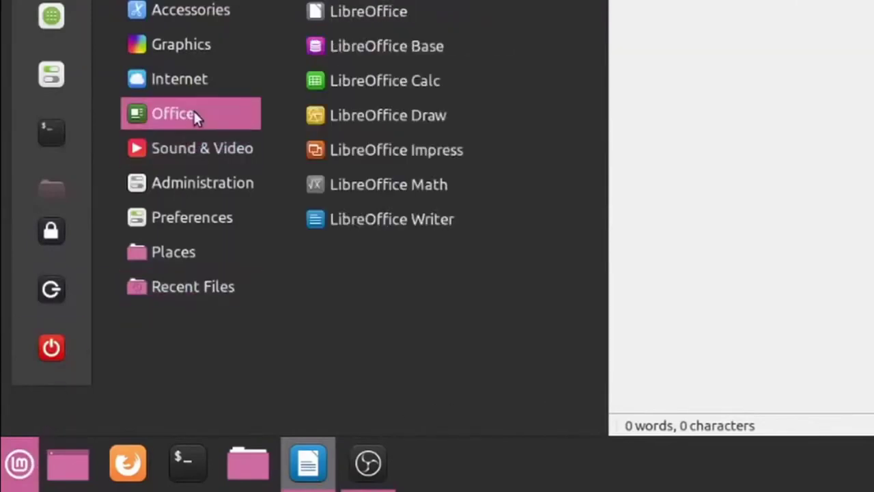
right_click(427, 219)
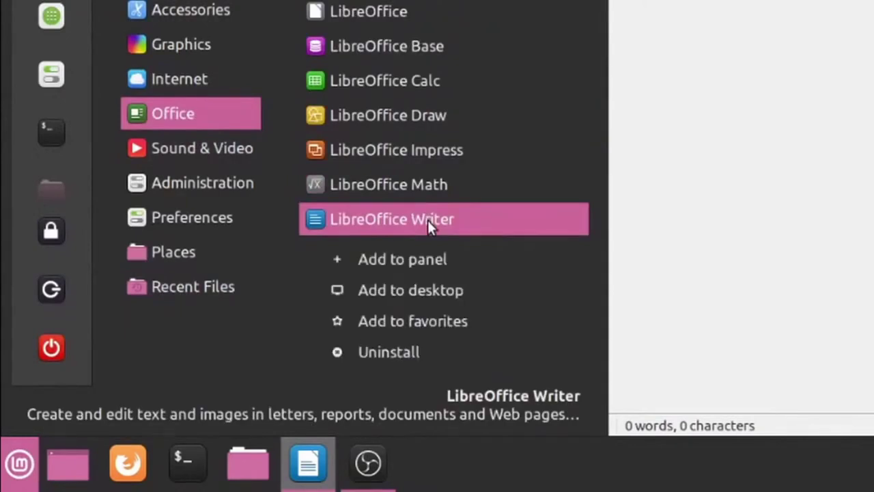
click(469, 289)
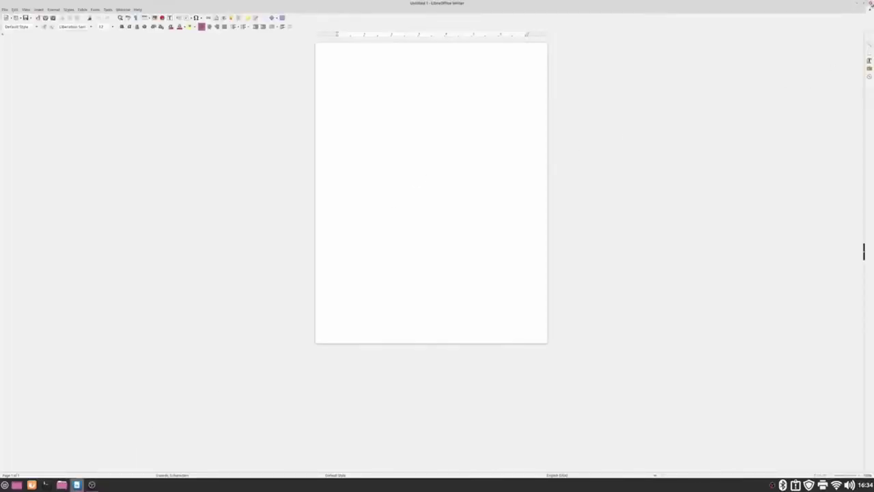
Step: Close Writer, test the new desktop shortcut, then close Writer again
click(871, 3)
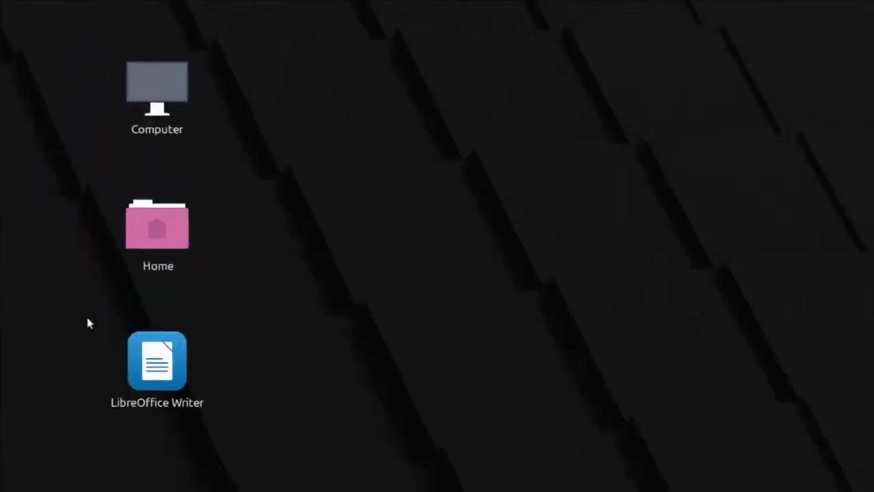
double_click(156, 370)
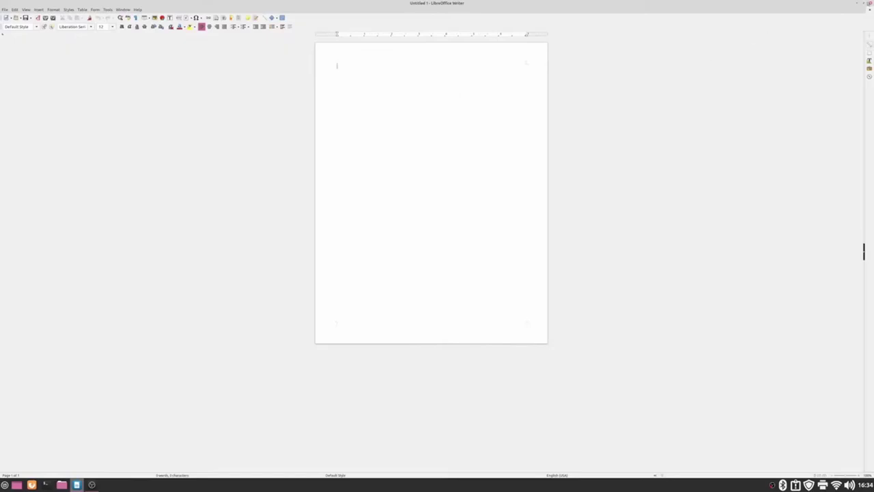
click(870, 4)
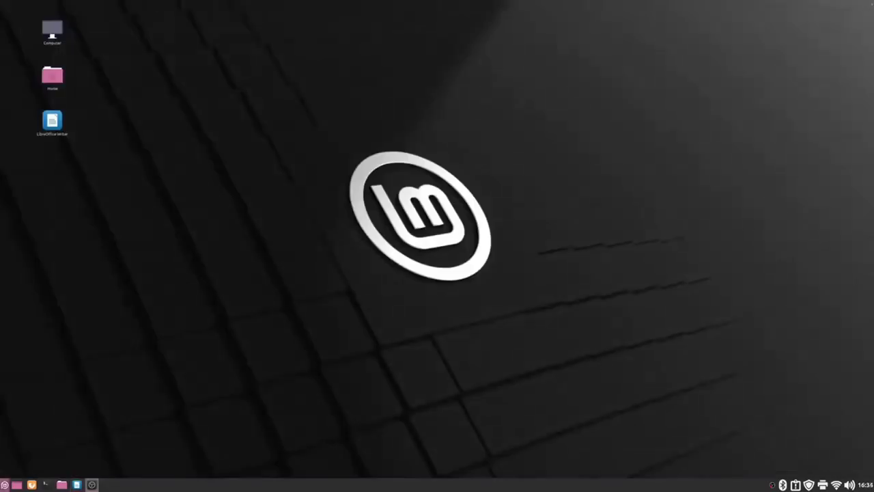
Step: Search All Applications in the Mint menu for 'soft' to list Software Manager, Software Sources and Synaptic
click(4, 484)
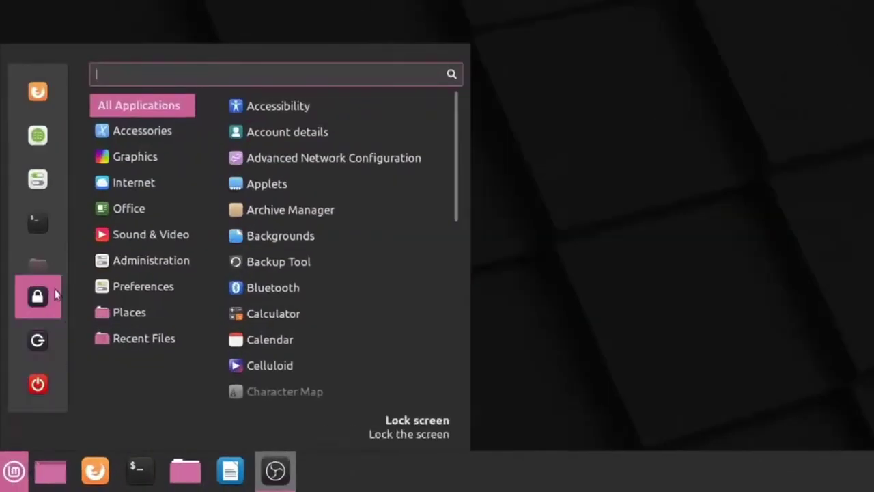
mouse_move(160, 165)
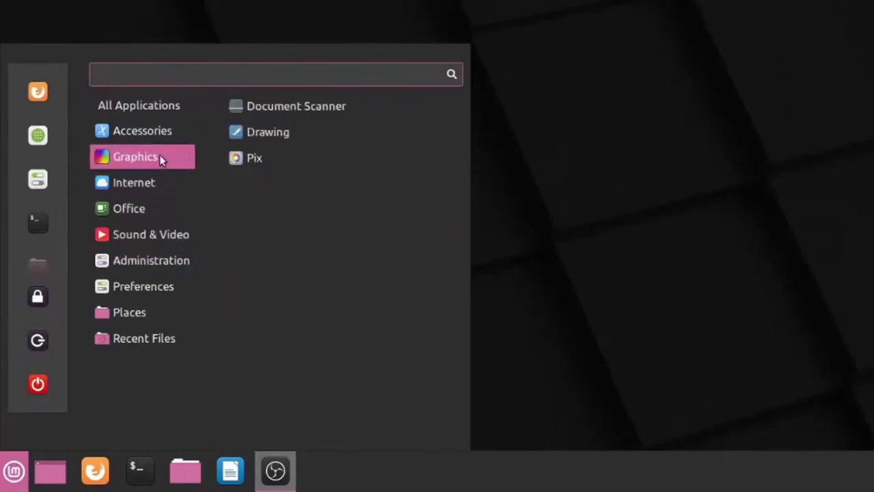
mouse_move(162, 267)
mouse_move(158, 232)
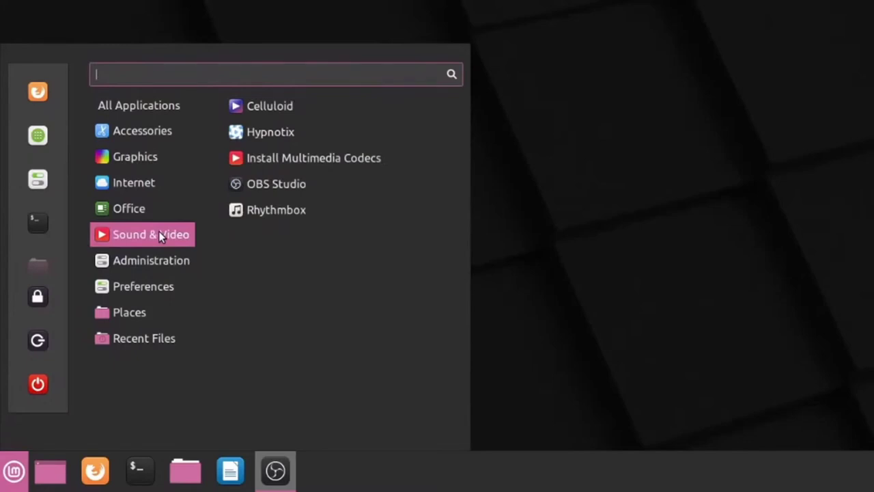
mouse_move(152, 131)
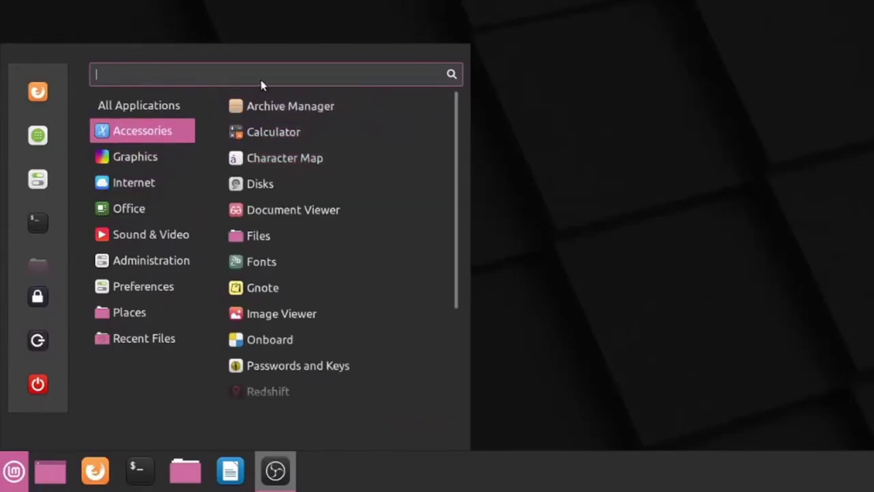
click(145, 107)
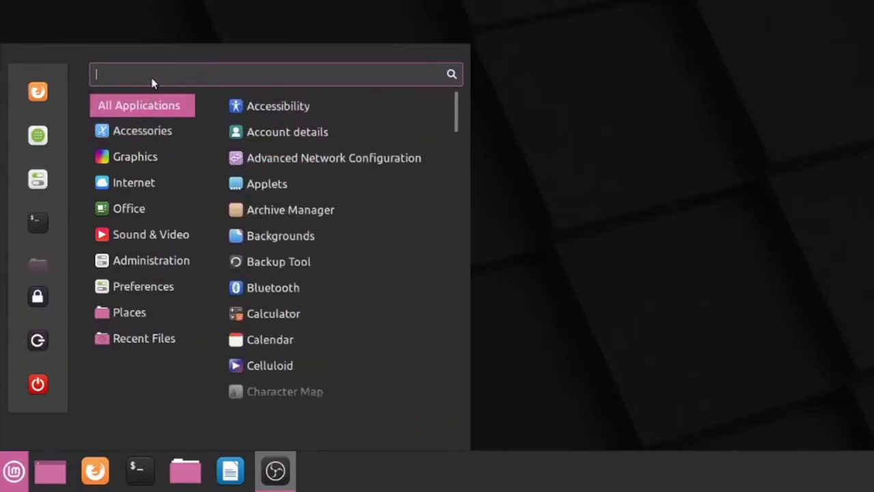
text(soft)
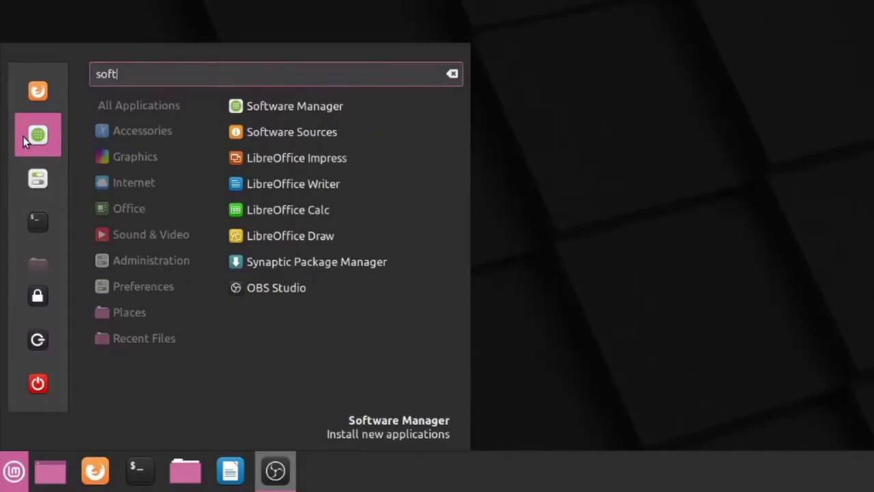
Step: Launch Software Manager and browse its Games list, from Wine and Wesnoth down to Steam and 0ad
click(38, 137)
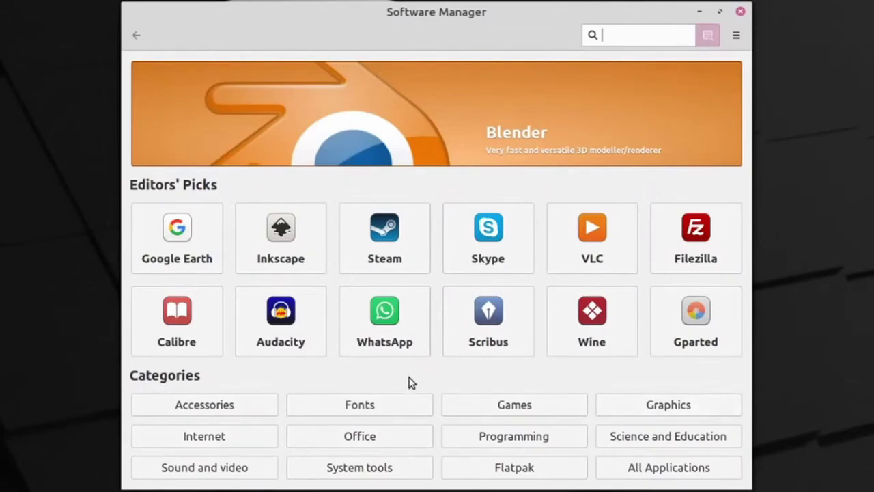
click(550, 410)
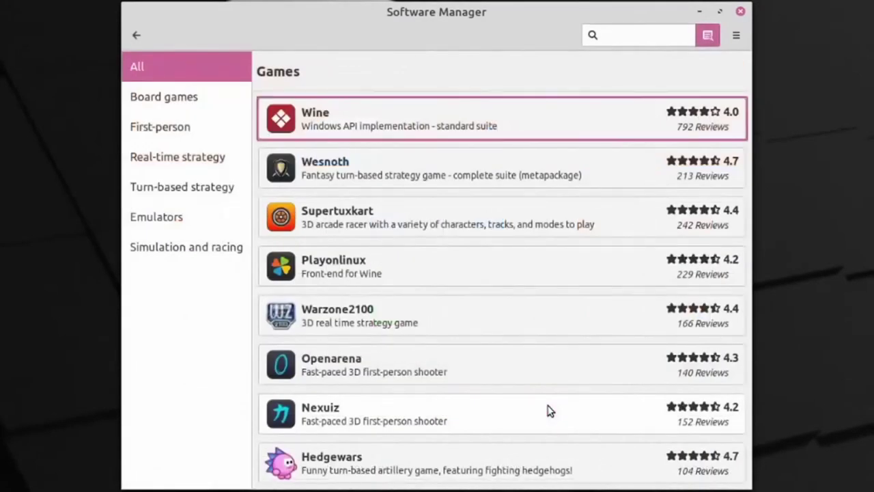
scroll(475, 222, down, 5)
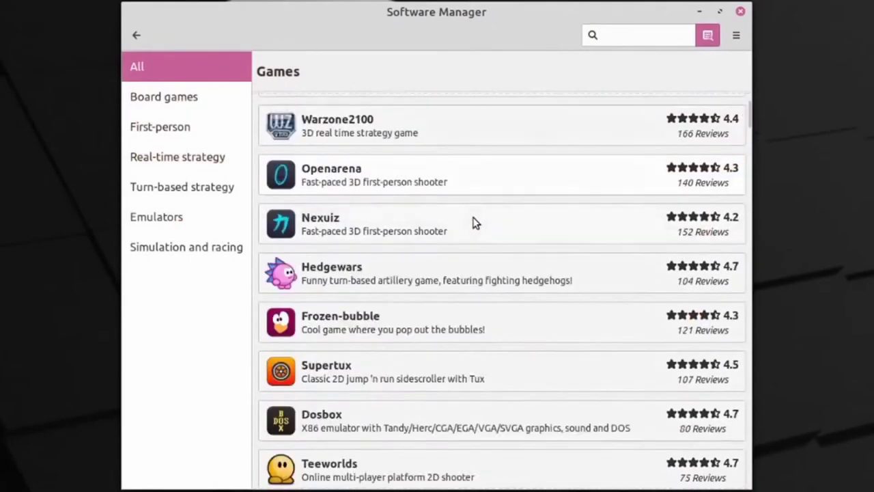
scroll(475, 222, down, 6)
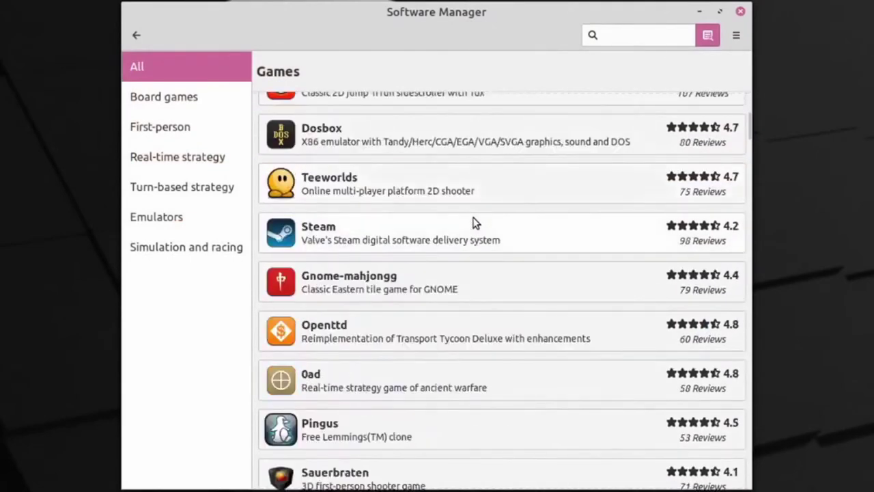
scroll(476, 223, down, 1)
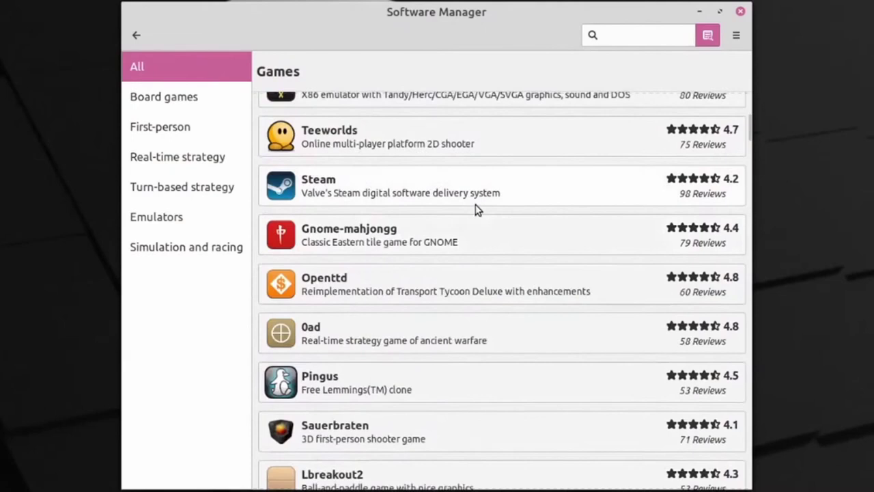
scroll(478, 211, up, 11)
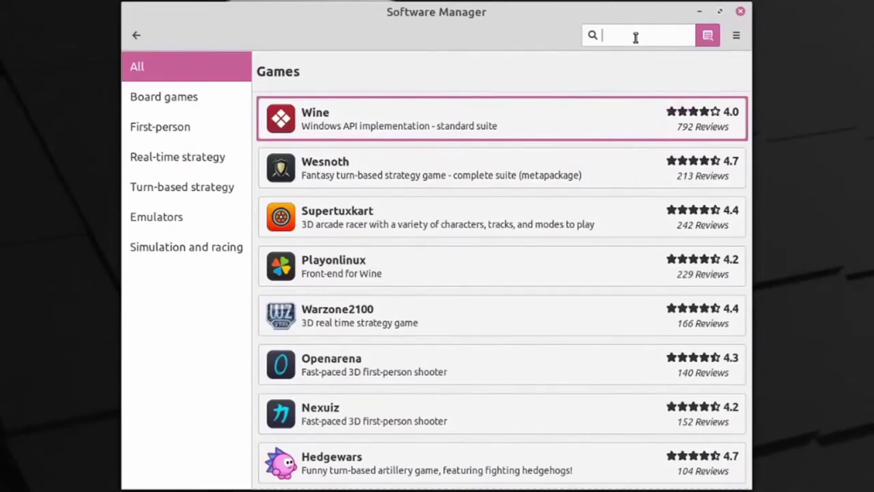
Step: Search Software Manager for 'soli' and open the Kpat solitaire collection's page
text(soli)
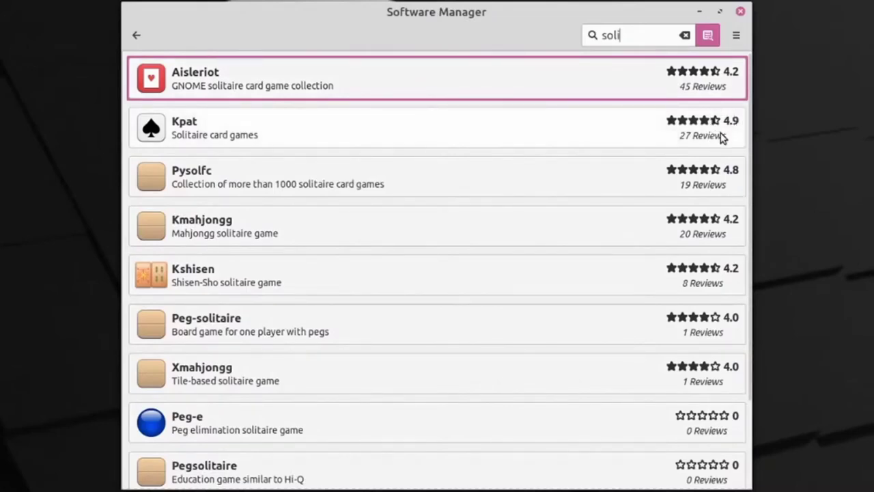
click(353, 133)
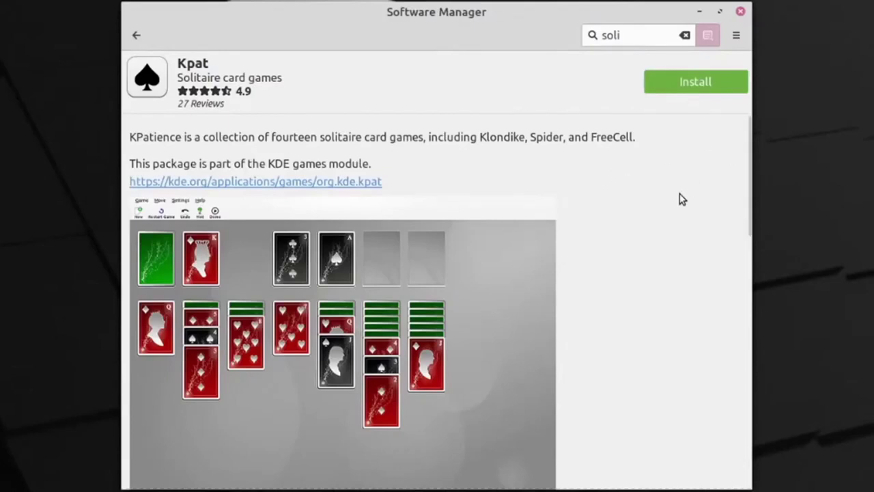
scroll(680, 198, down, 4)
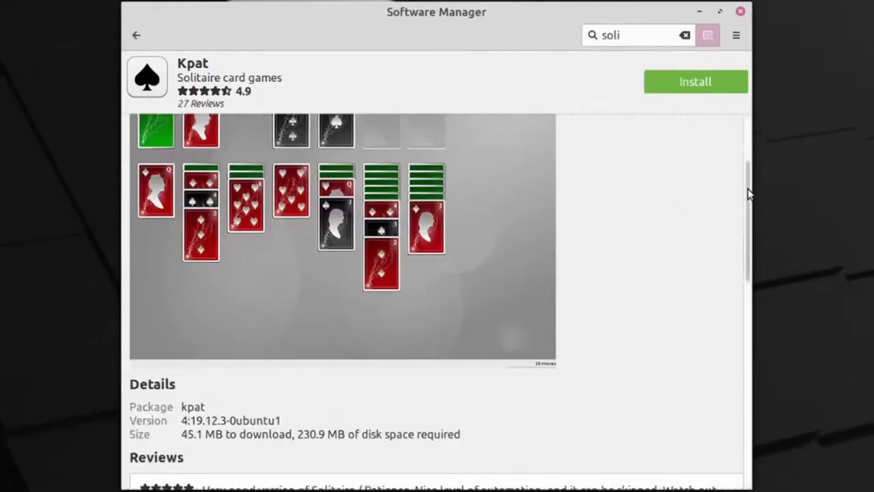
drag(747, 195, 738, 176)
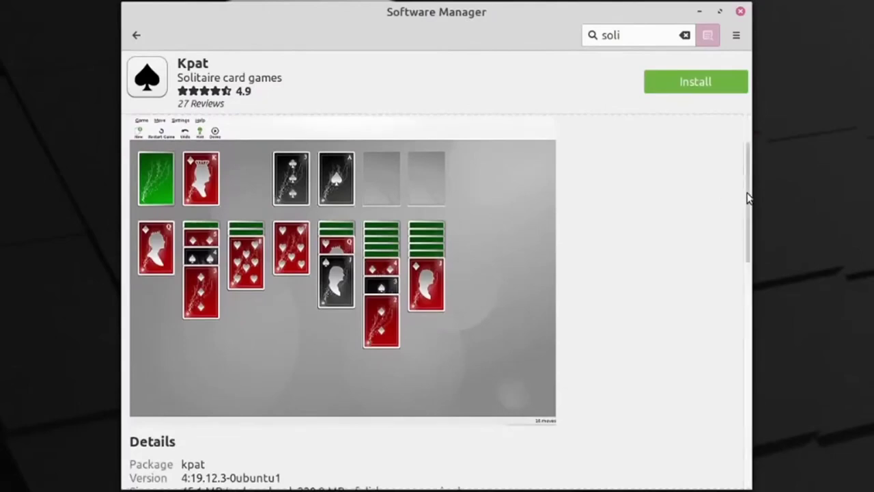
scroll(748, 198, down, 3)
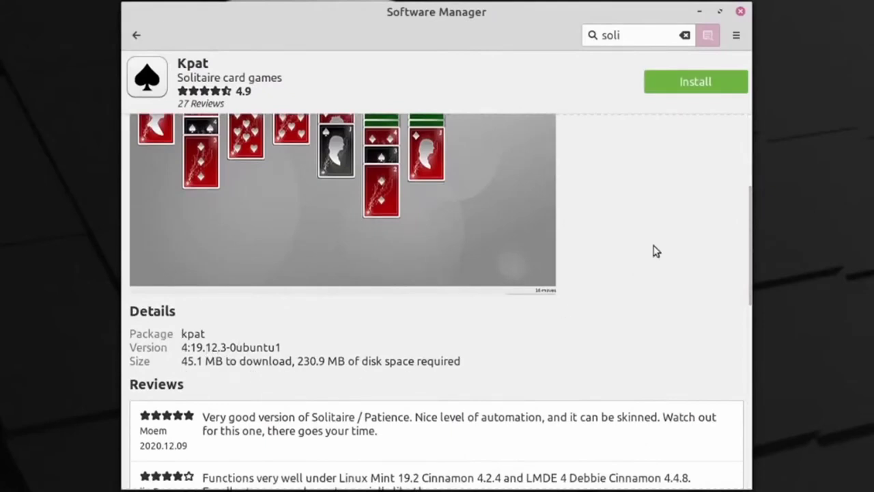
drag(749, 215, 743, 297)
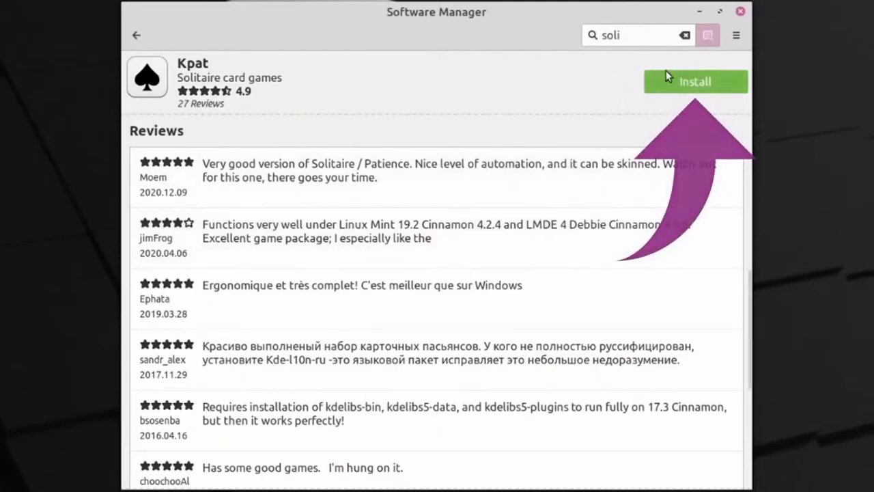
Step: Install Kpat, authenticating with the administrator password
click(695, 93)
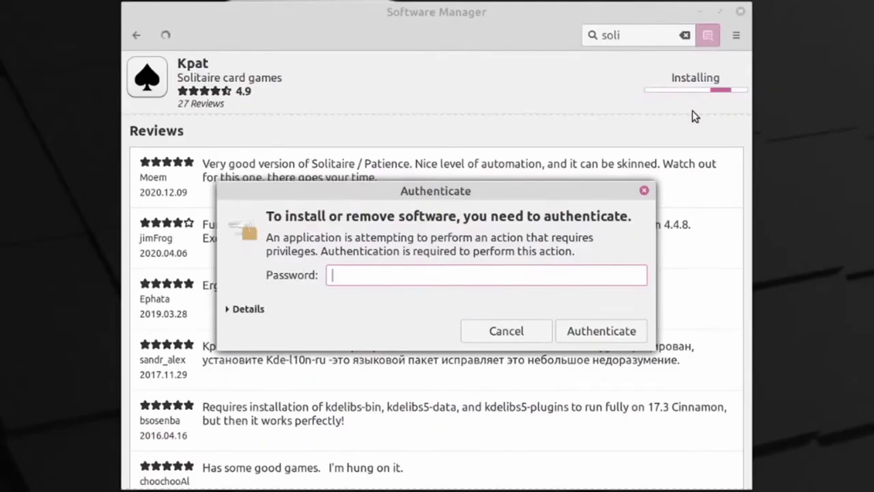
text(••••••••••••••••)
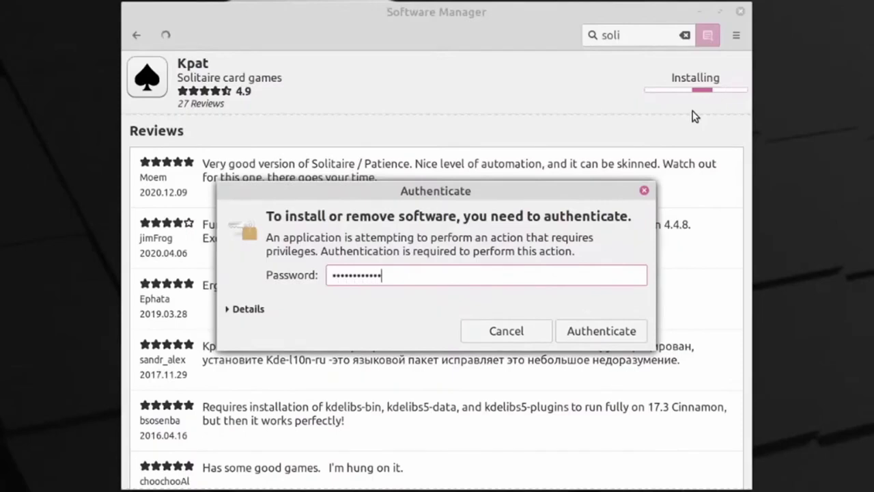
text(••••)
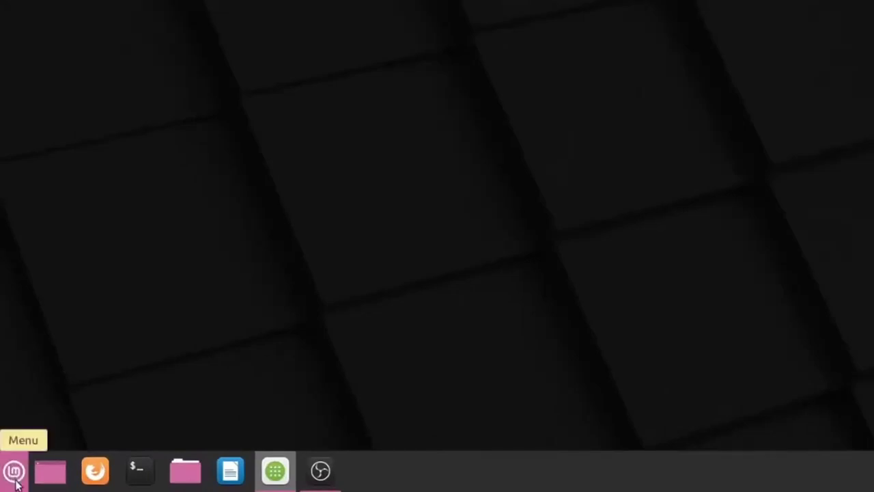
Step: Find KPatience under Games in the Mint menu, then search the menu for 'kp'
click(15, 471)
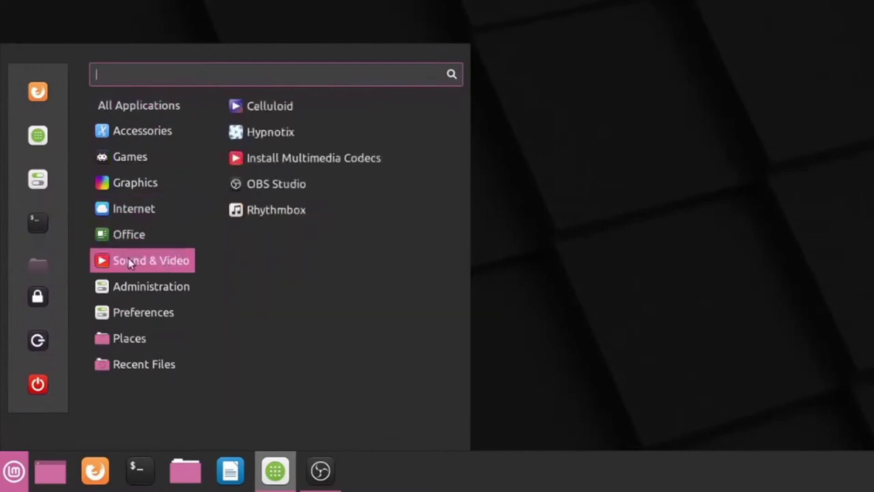
mouse_move(135, 312)
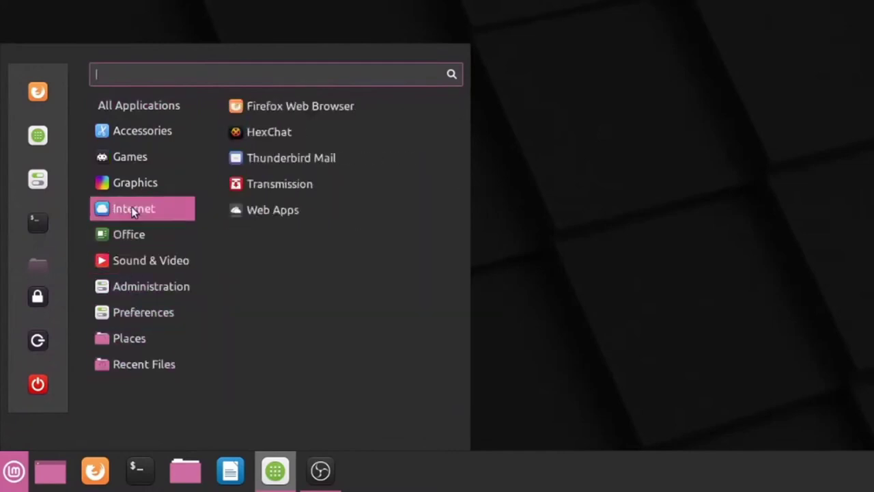
mouse_move(137, 125)
mouse_move(168, 164)
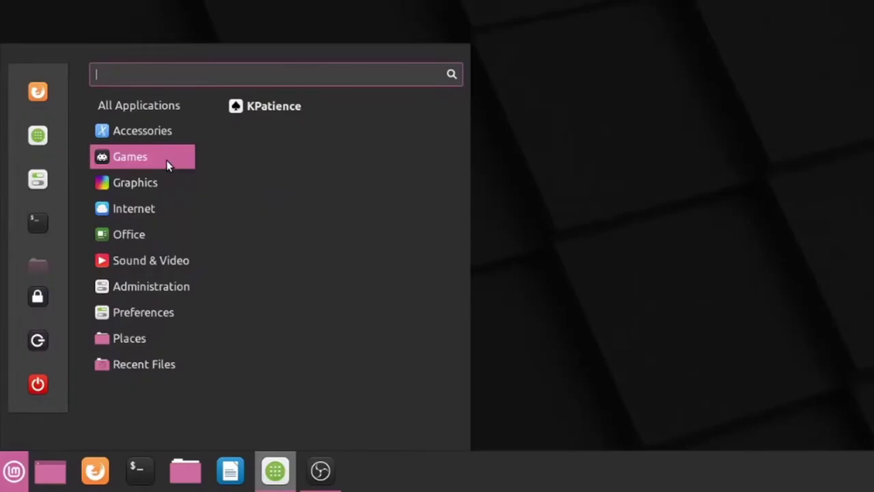
mouse_move(150, 111)
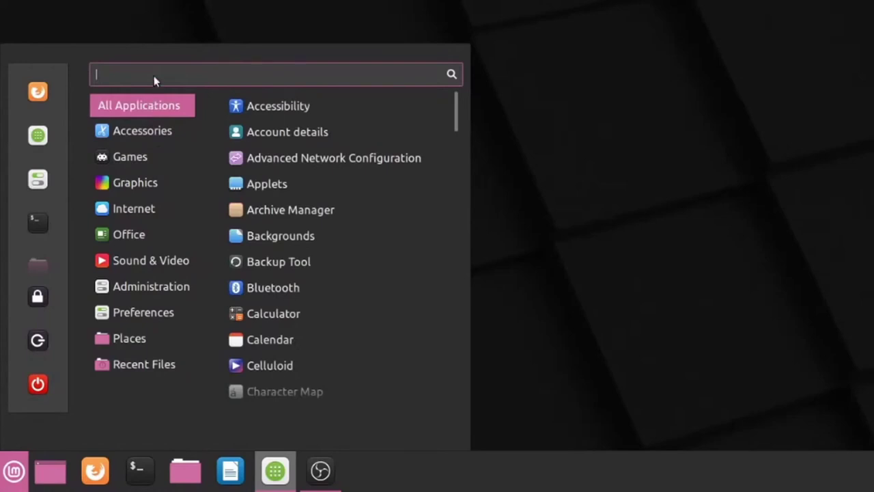
text(k)
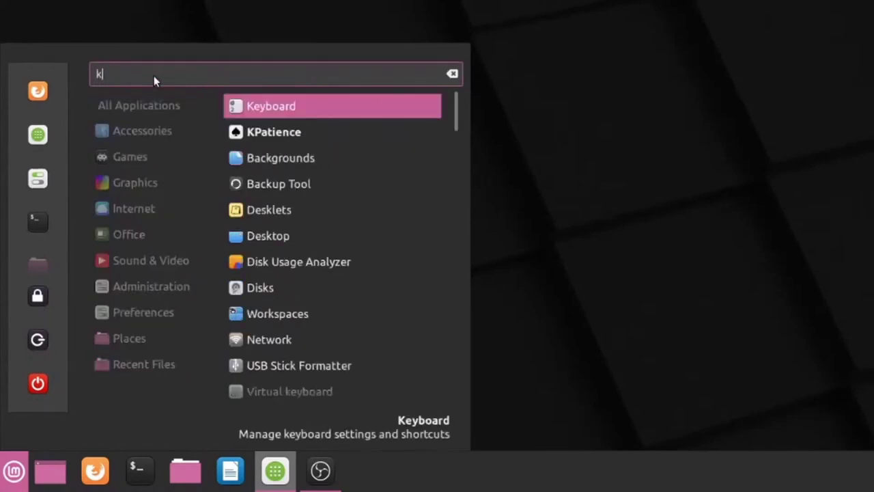
text(p)
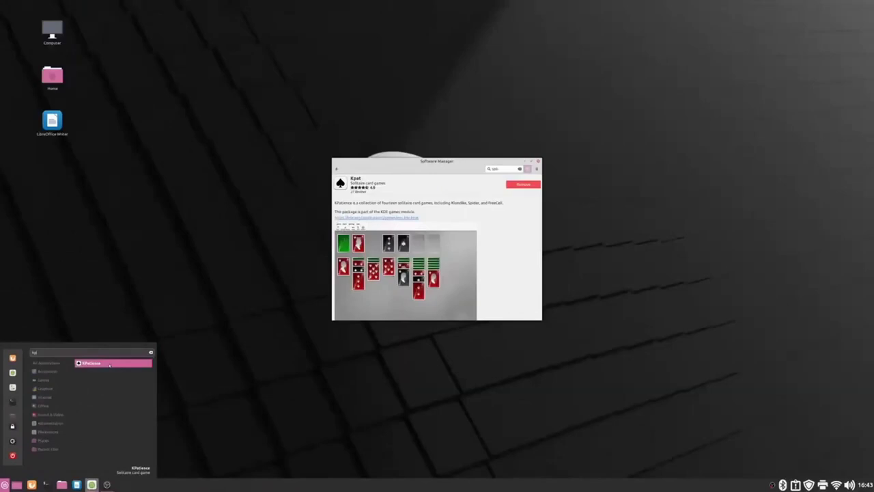
Step: Launch KPatience from the menu and start a Yukon game
click(327, 109)
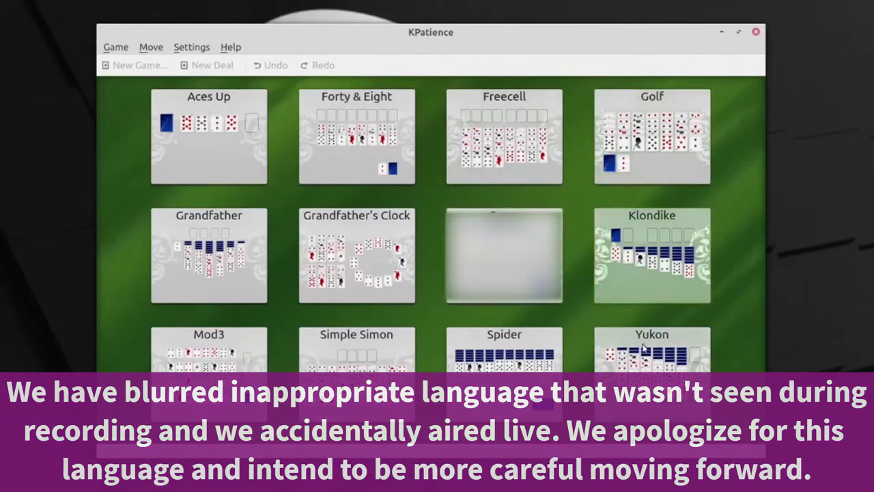
click(647, 352)
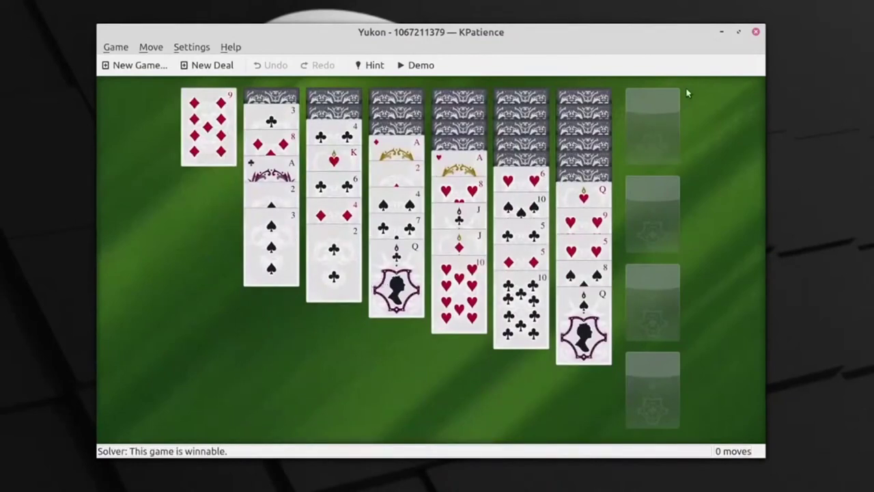
Step: Close KPatience, check KPatience's extra options in the menu's Games list, and close Software Manager
click(756, 33)
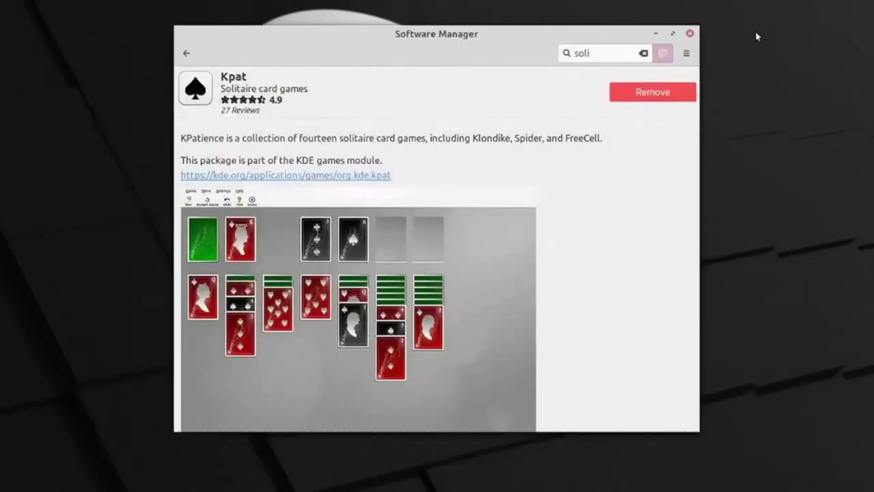
click(661, 90)
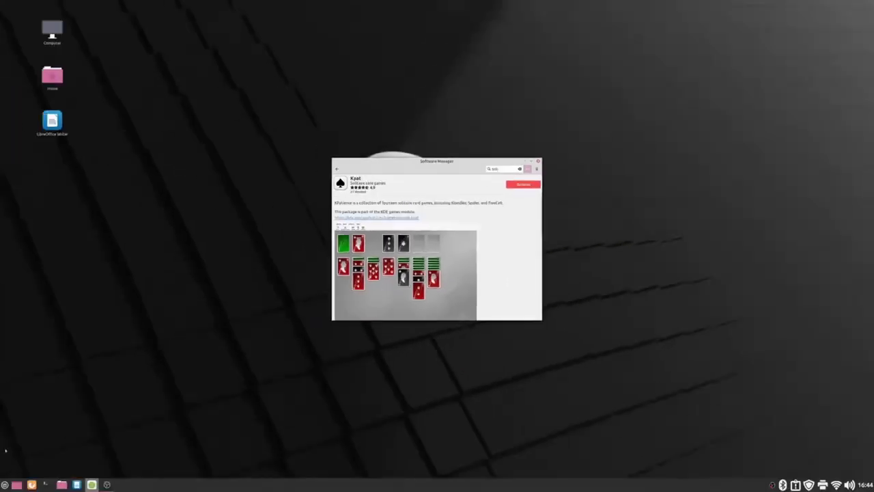
click(5, 484)
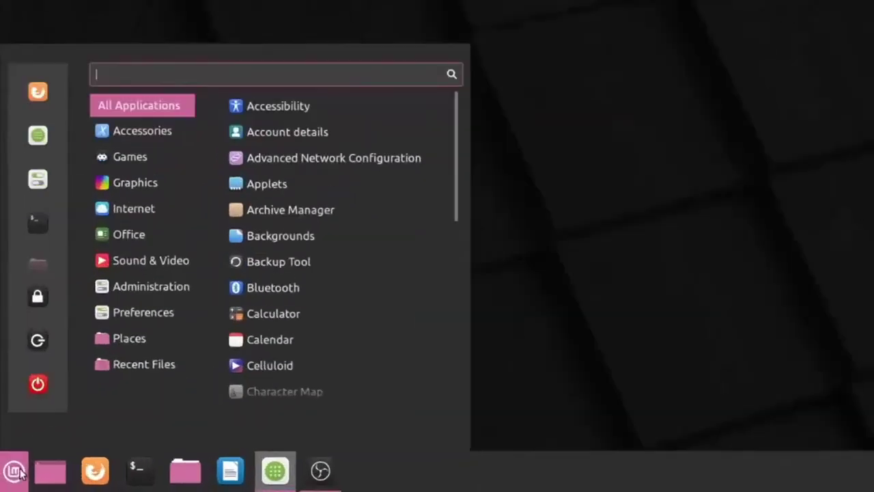
mouse_move(102, 157)
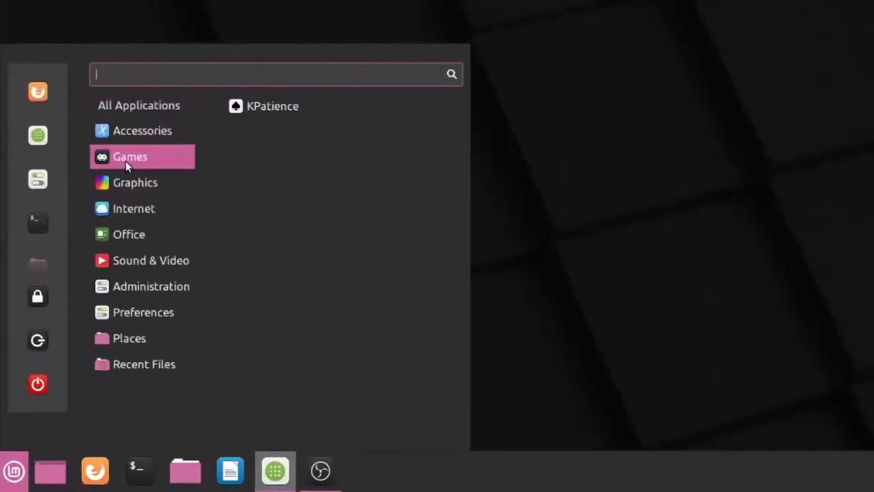
right_click(343, 113)
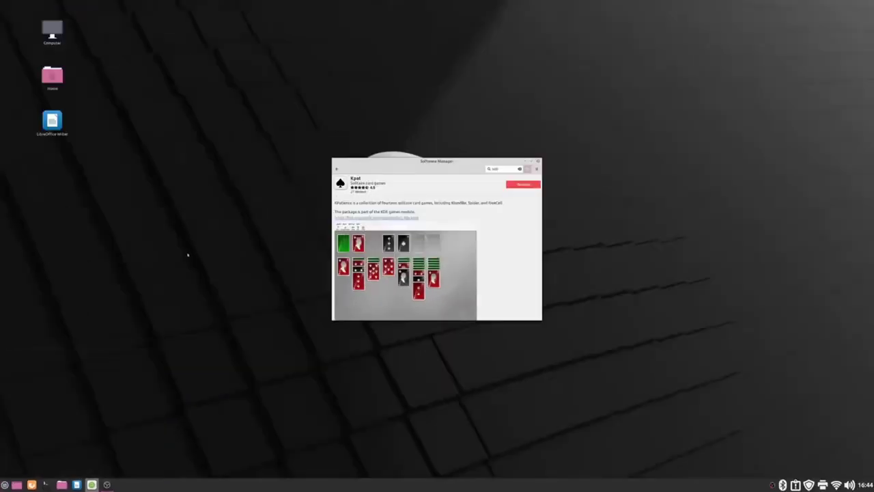
click(537, 162)
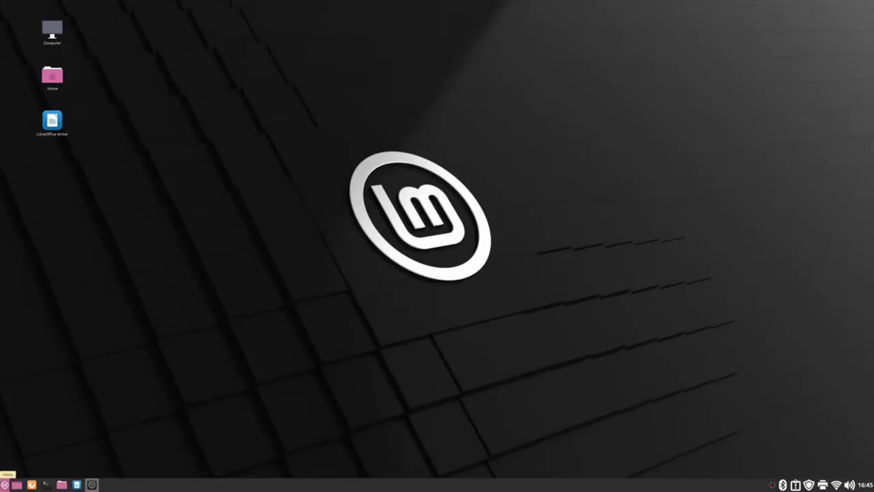
click(4, 484)
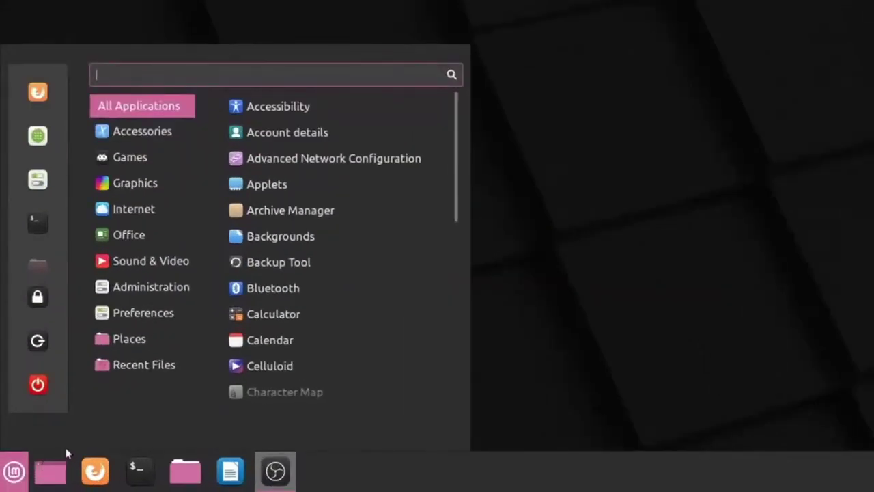
mouse_move(164, 360)
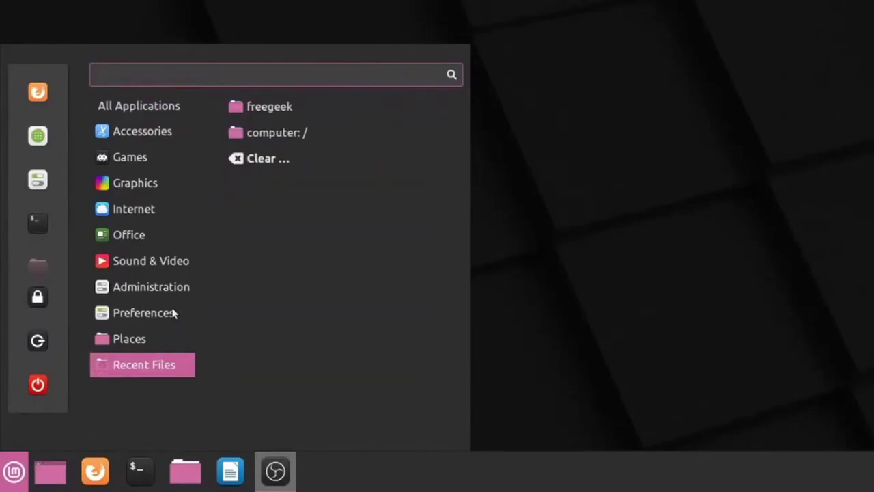
mouse_move(150, 310)
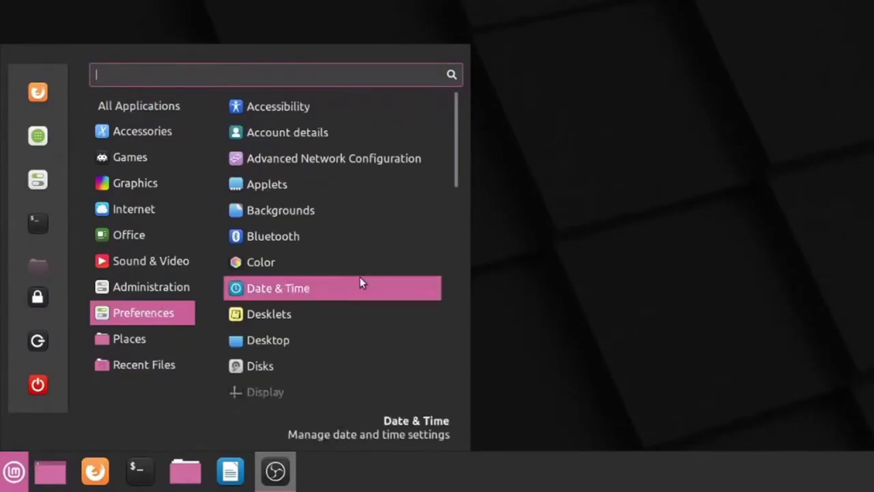
scroll(361, 280, down, 4)
scroll(361, 282, down, 6)
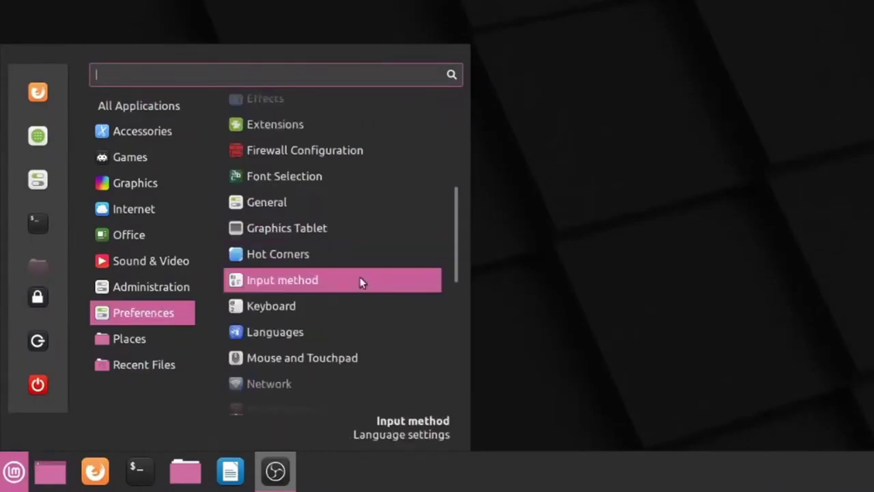
scroll(360, 282, down, 5)
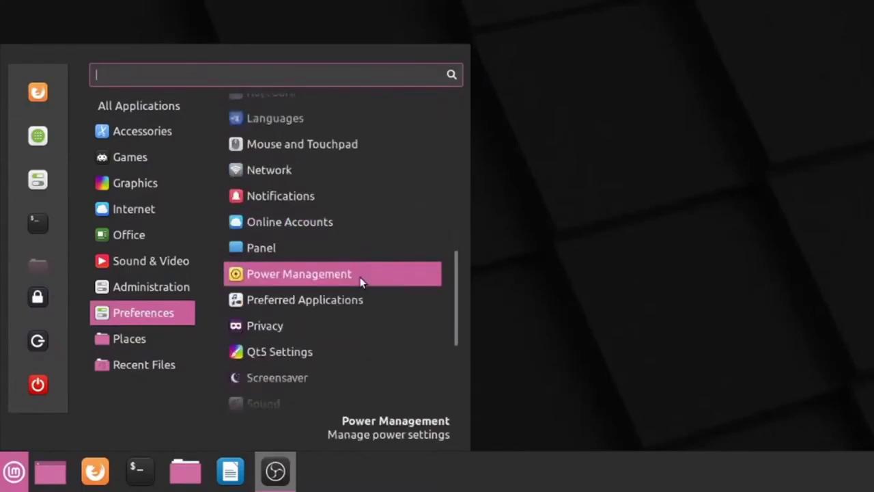
scroll(361, 282, down, 3)
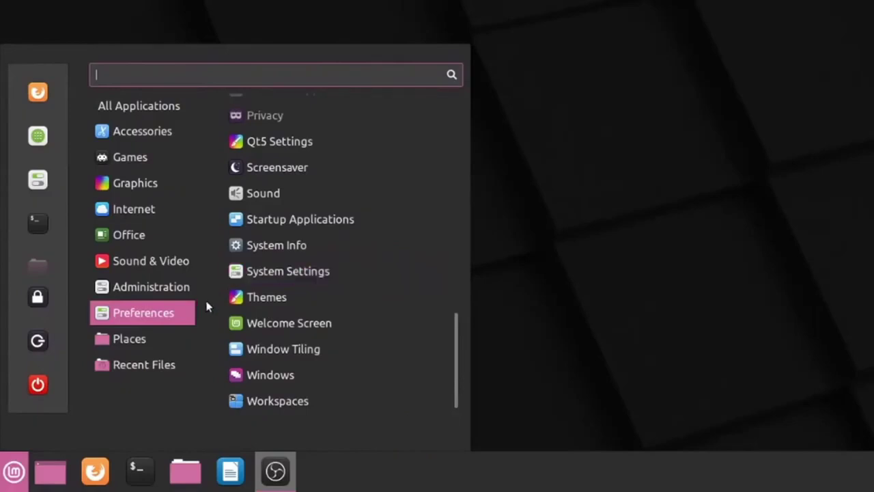
Step: Launch System Settings from the menu favorites and look through its Appearance, Preferences, Hardware and Administration categories
click(30, 184)
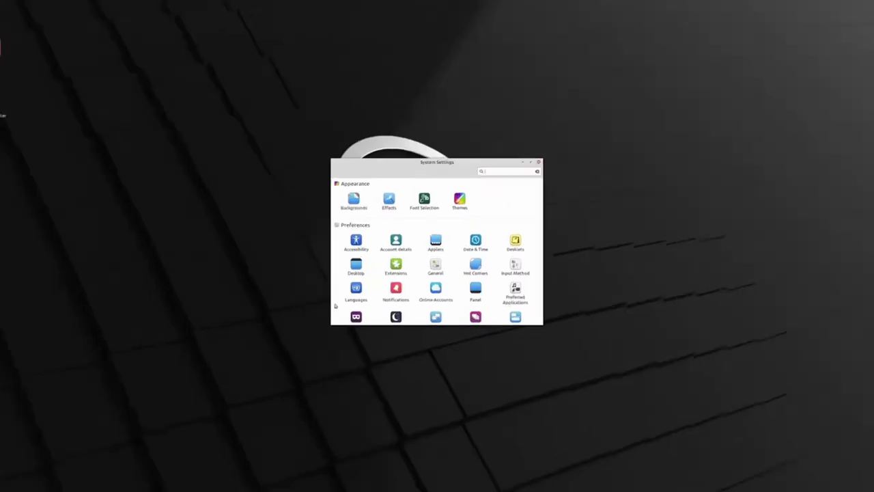
scroll(404, 289, down, 5)
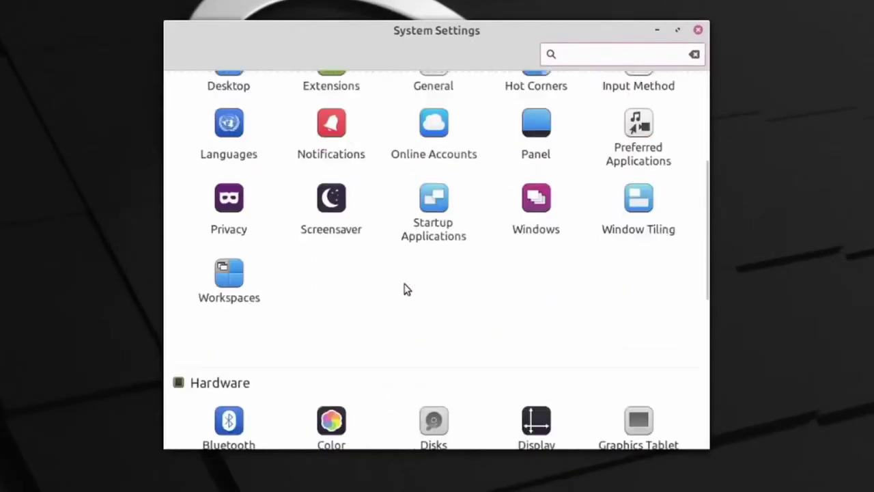
scroll(404, 290, down, 6)
scroll(404, 289, down, 3)
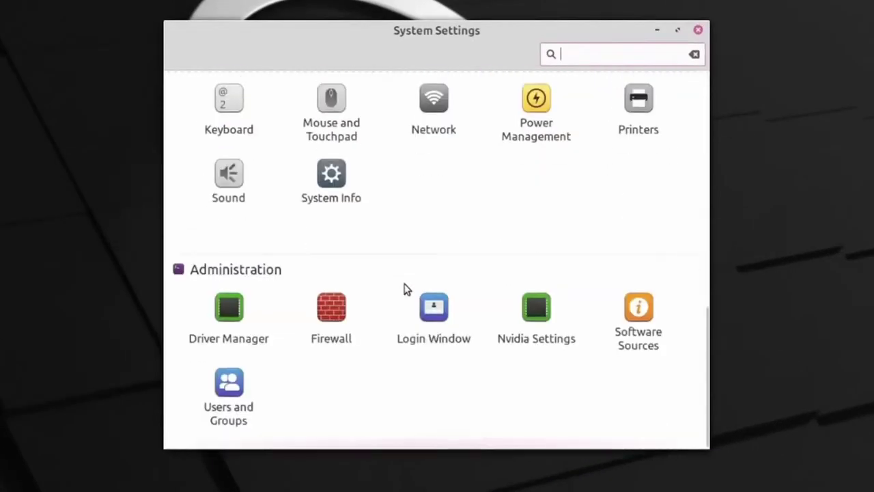
scroll(404, 290, up, 9)
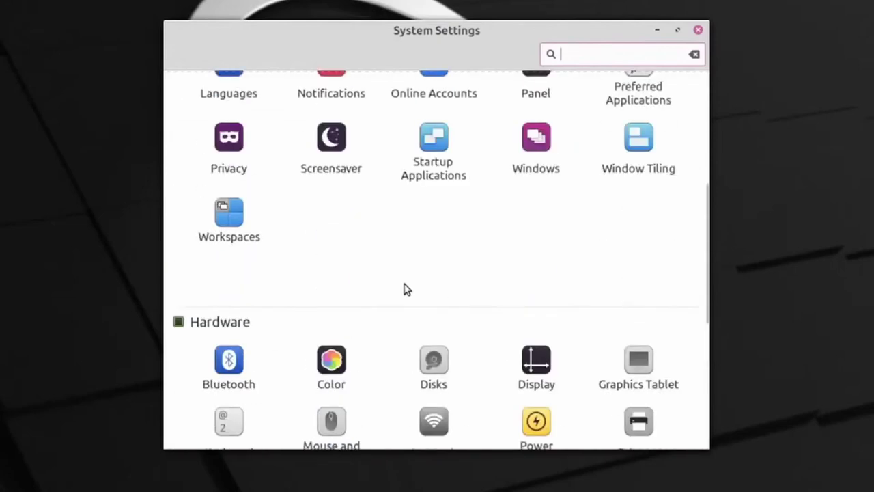
scroll(404, 290, up, 6)
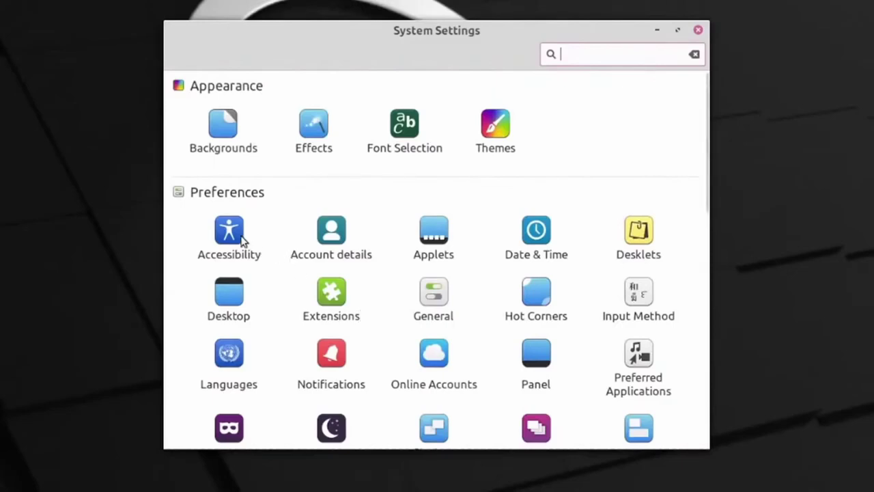
scroll(505, 311, down, 10)
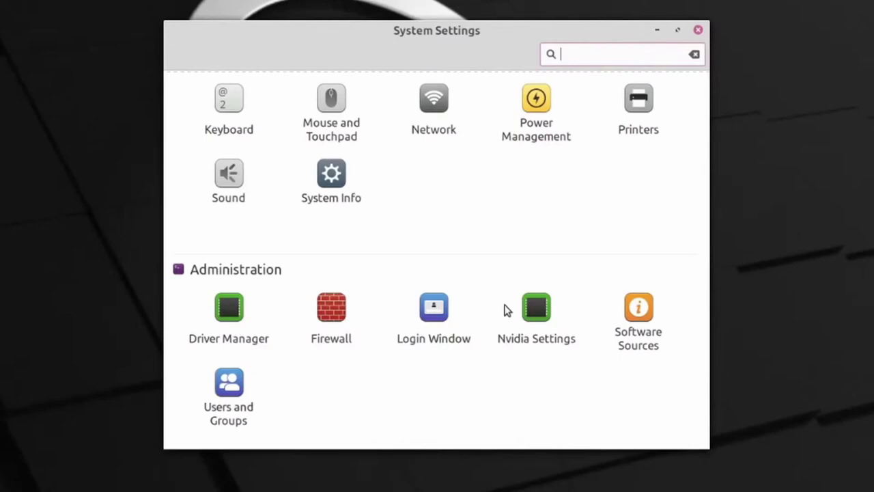
scroll(505, 309, up, 15)
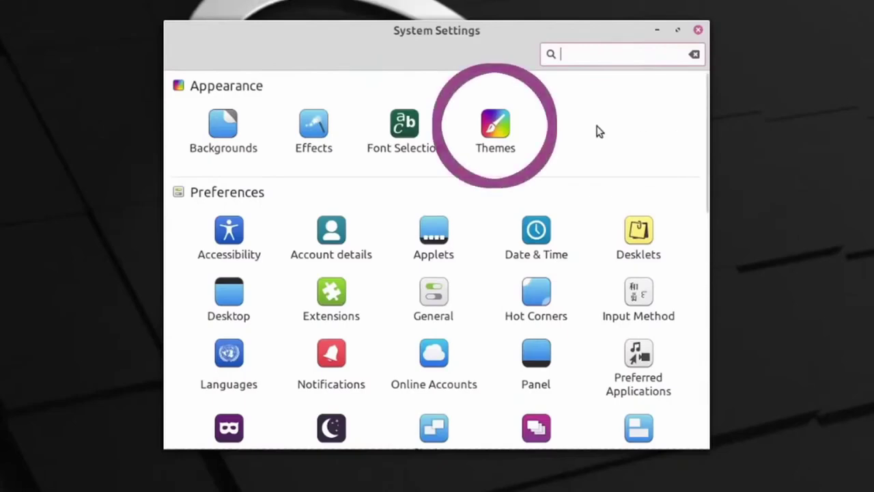
Step: In Themes, try Mint-Y-Dark-Pink, Mint-X-Red and Mint-X-Purple icons before settling on Mint-Y-Dark-Purple
click(496, 131)
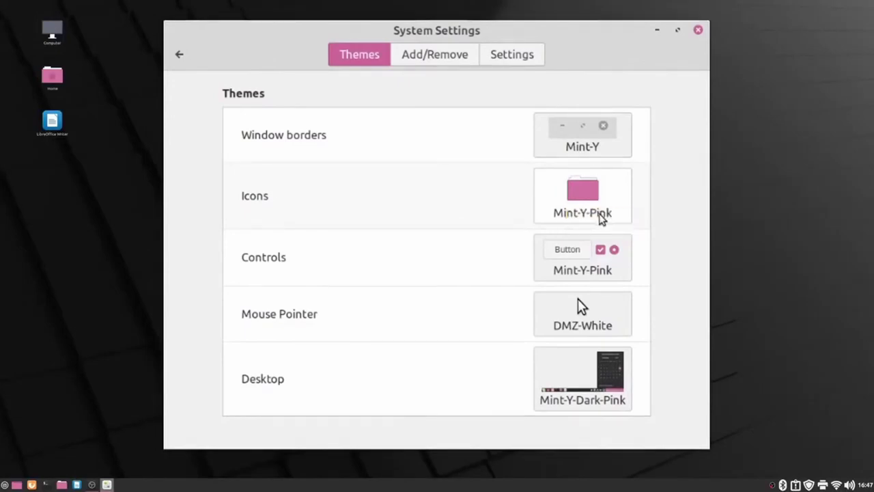
click(601, 213)
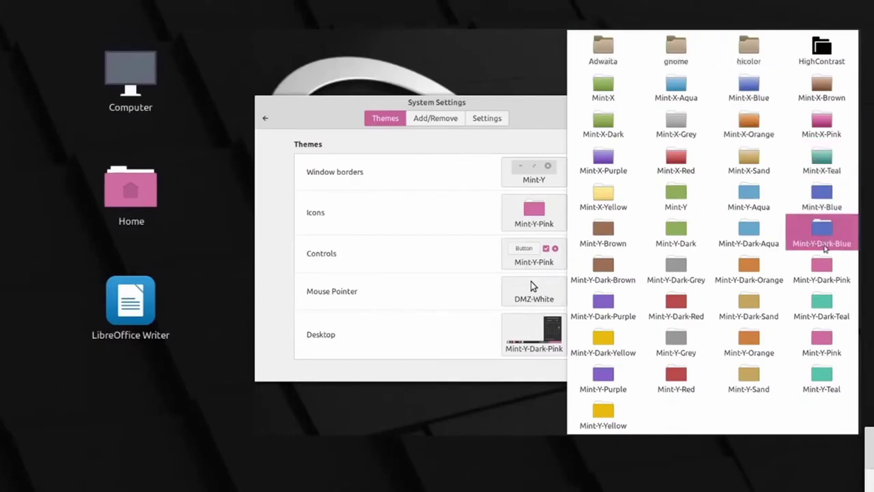
click(825, 276)
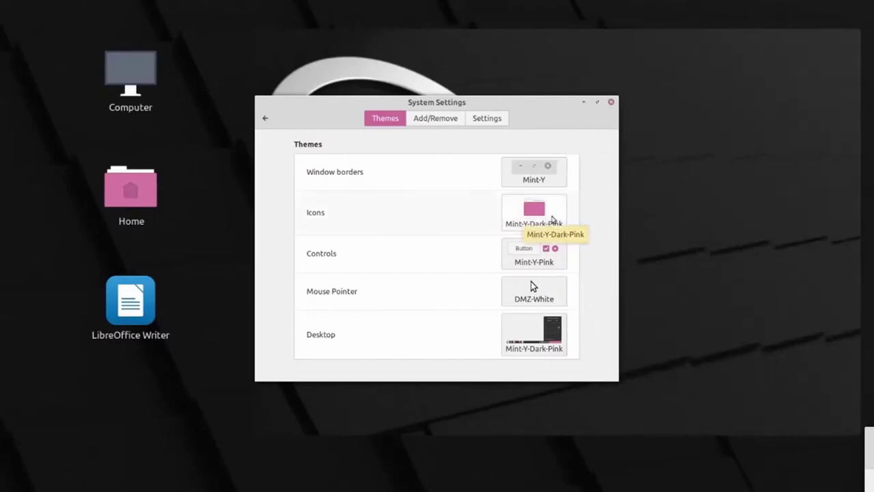
click(551, 219)
click(671, 163)
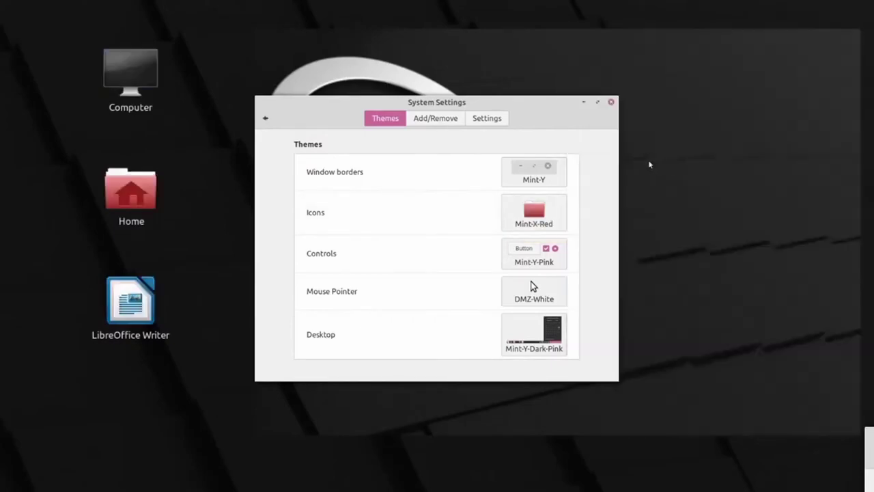
click(531, 217)
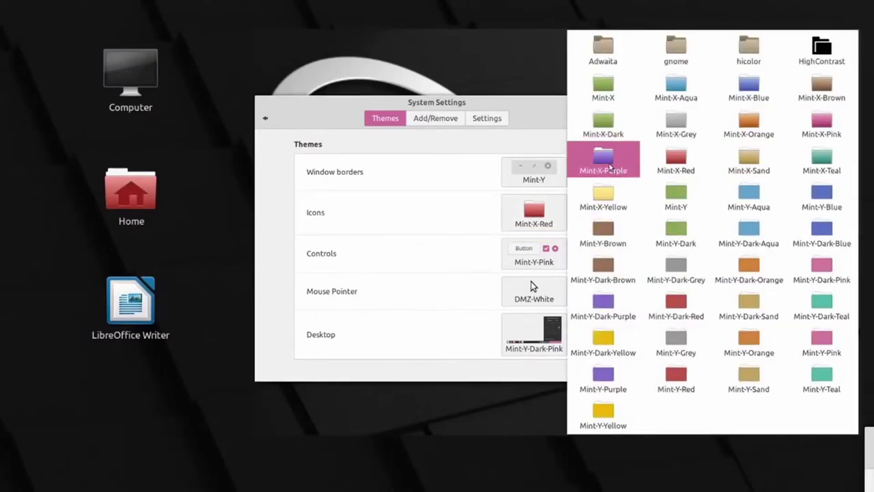
click(610, 167)
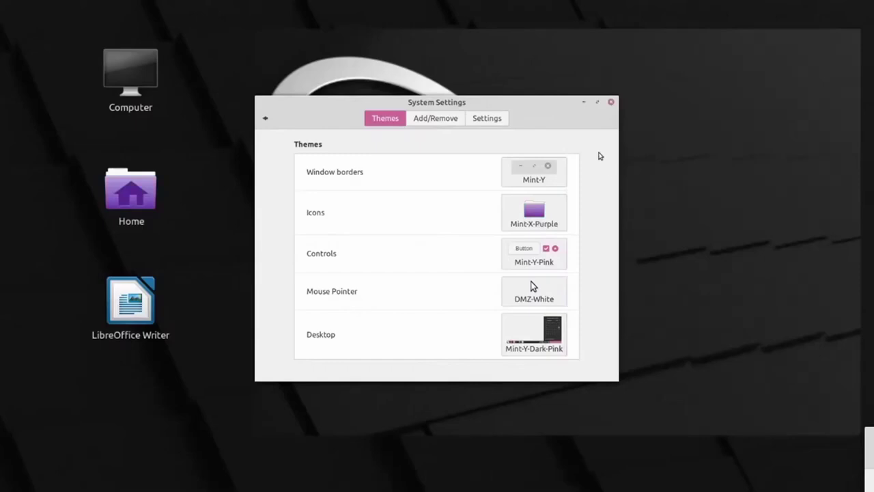
click(552, 209)
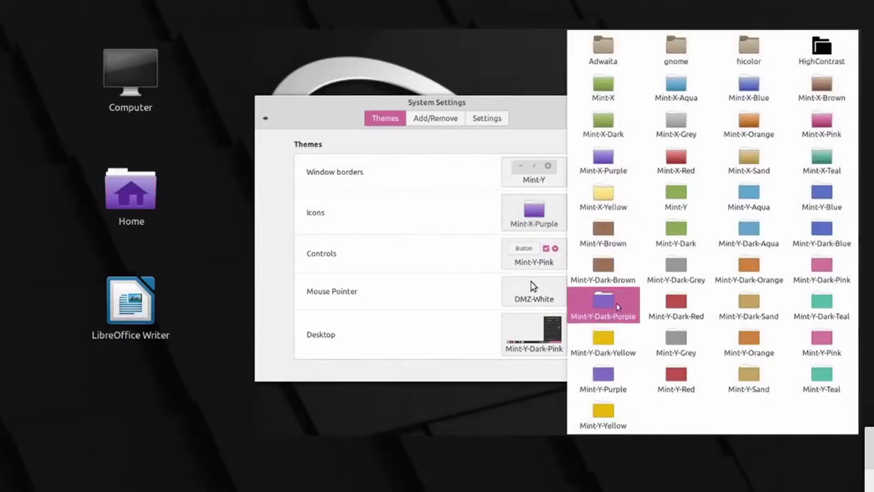
click(617, 308)
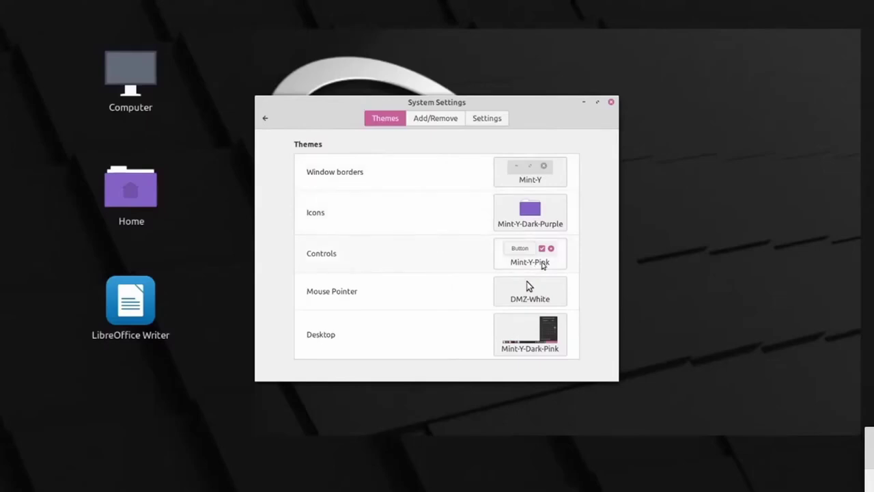
click(535, 267)
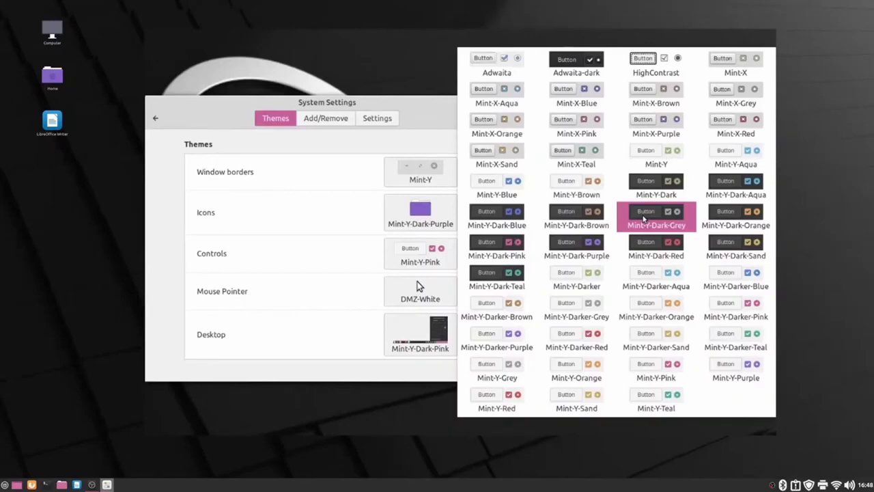
Step: Try Mint-Y-Dark-Orange and Mint-Y-Darker-Orange controls, settle on Mint-Y-Orange, and move the window toward centre
click(735, 217)
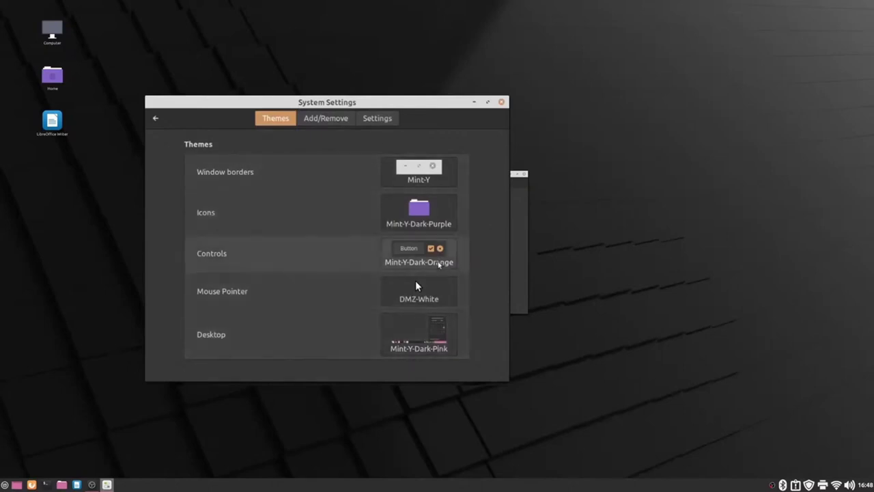
click(418, 256)
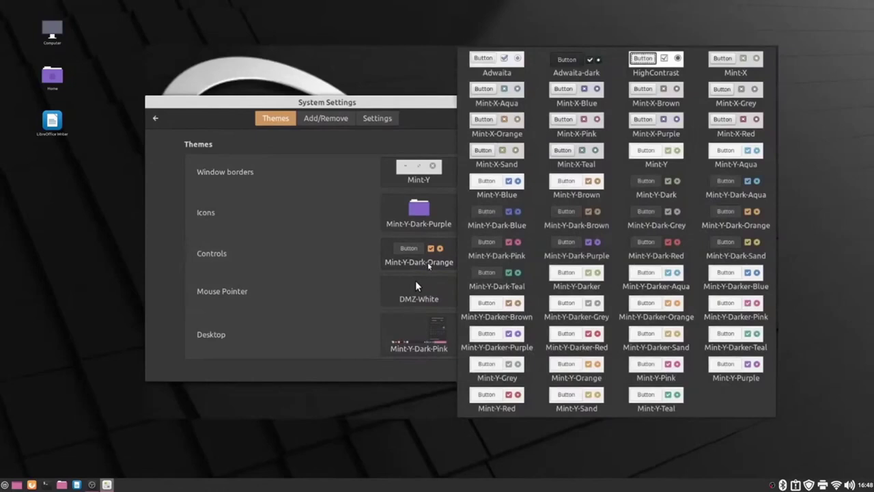
click(655, 308)
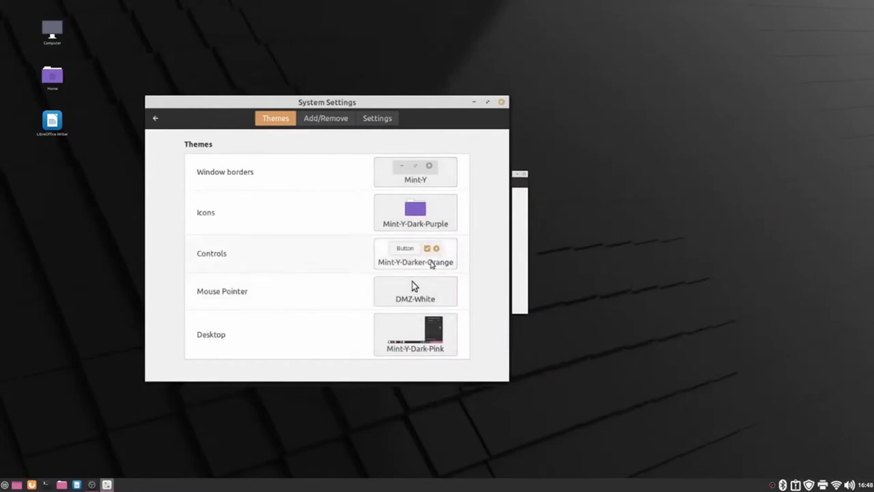
click(437, 268)
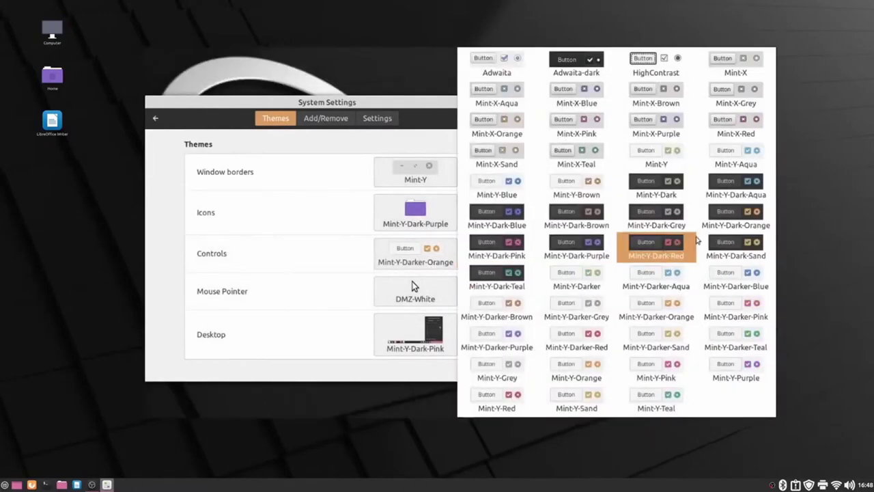
click(727, 217)
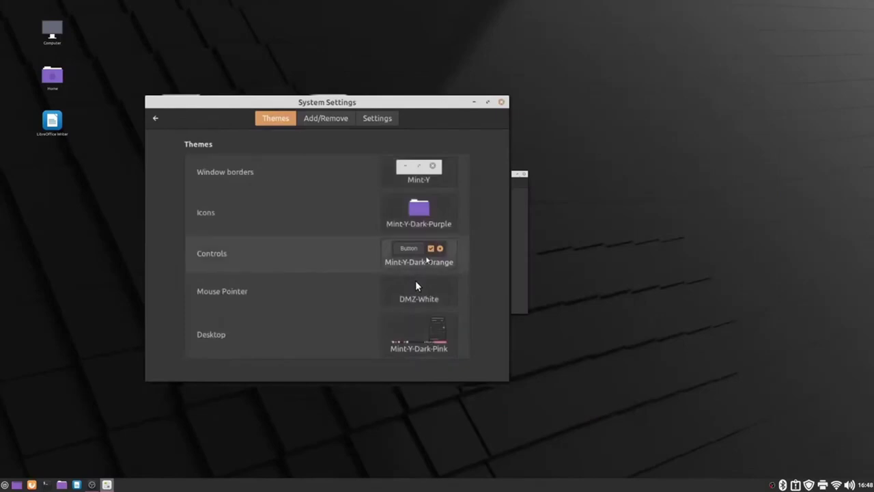
click(427, 260)
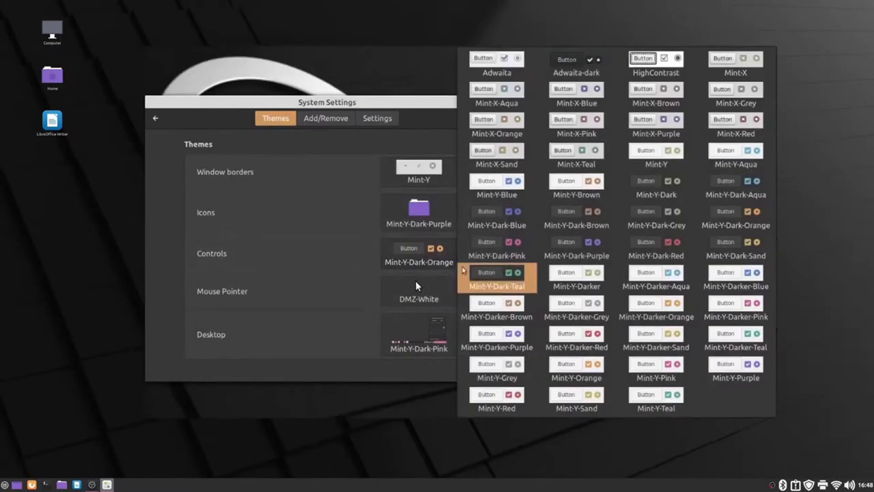
click(573, 369)
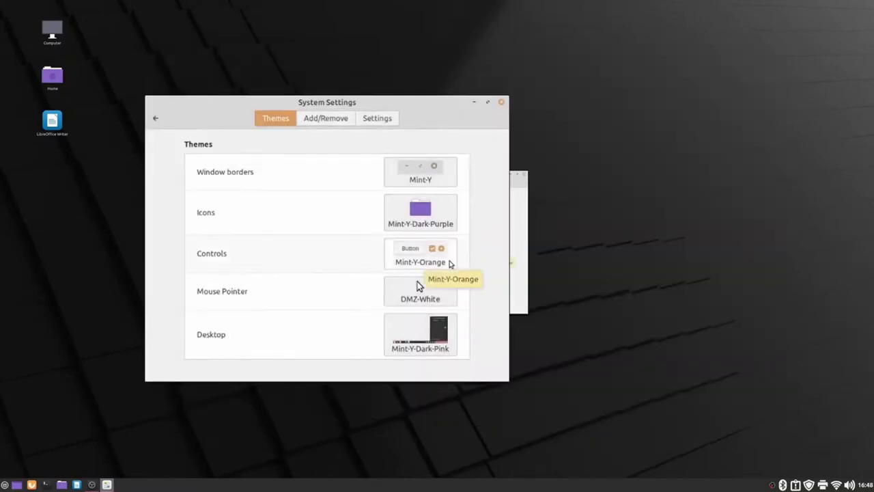
click(449, 263)
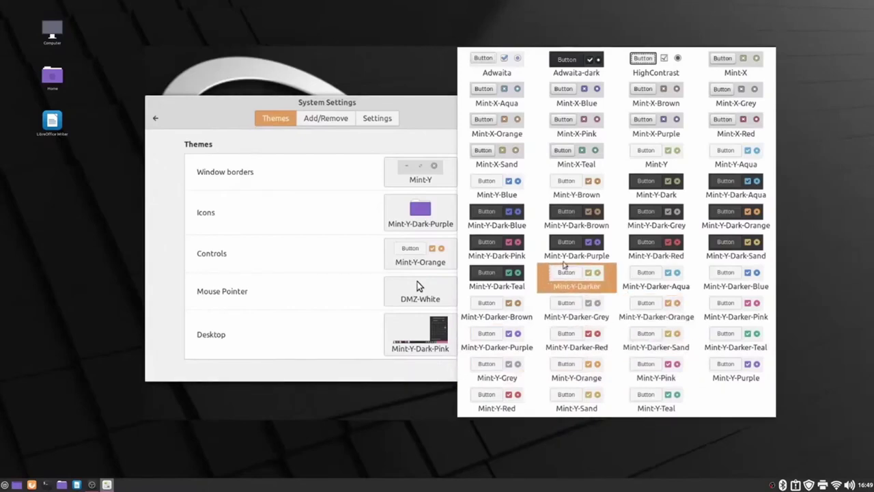
drag(419, 110, 528, 109)
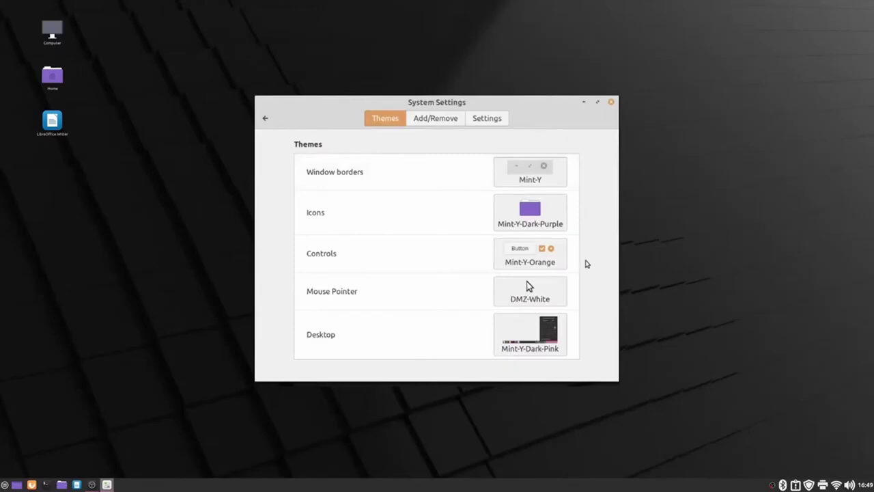
click(552, 295)
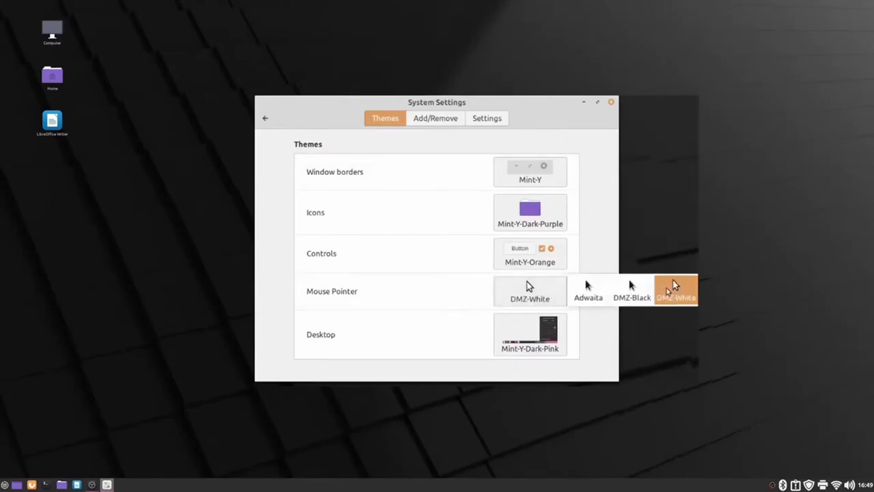
click(594, 192)
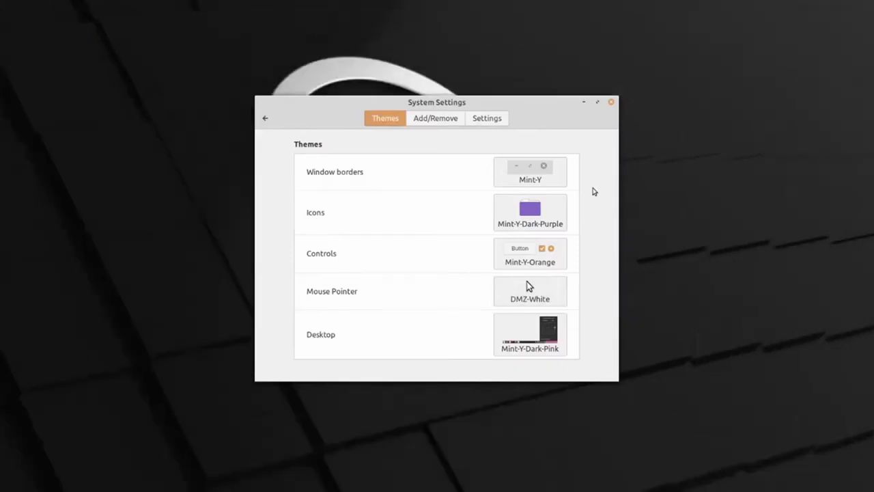
click(550, 182)
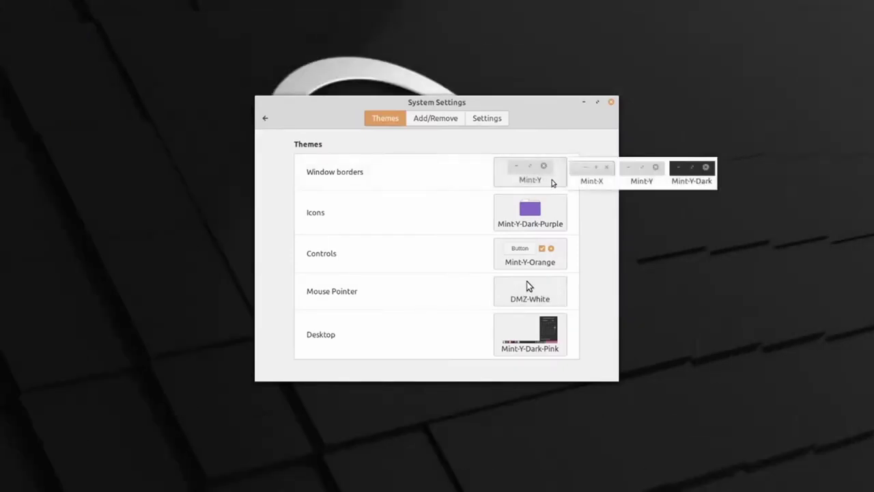
click(690, 177)
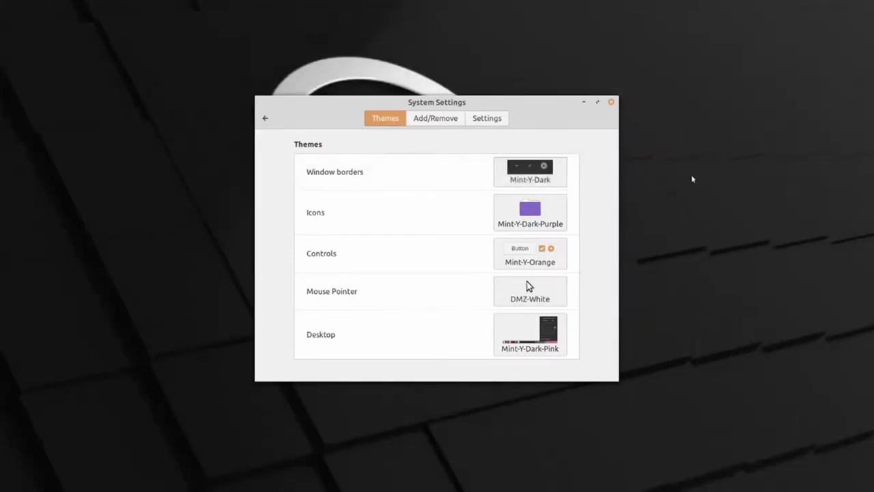
click(548, 178)
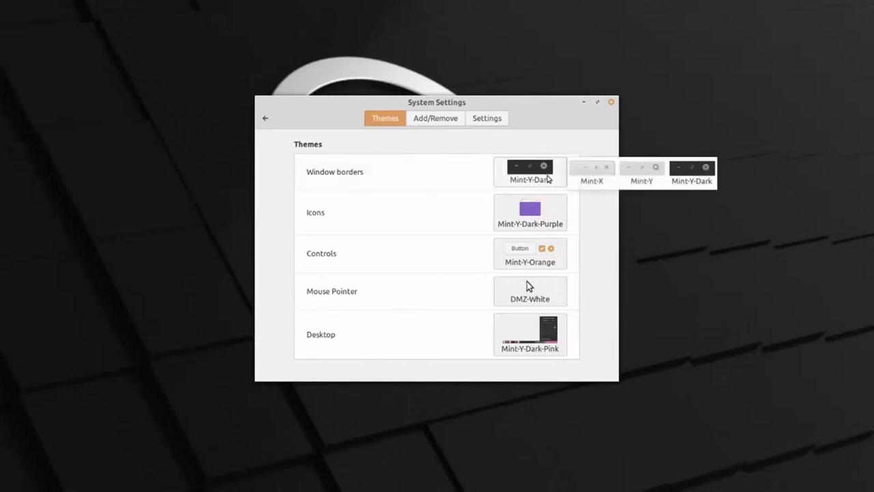
click(641, 179)
click(543, 172)
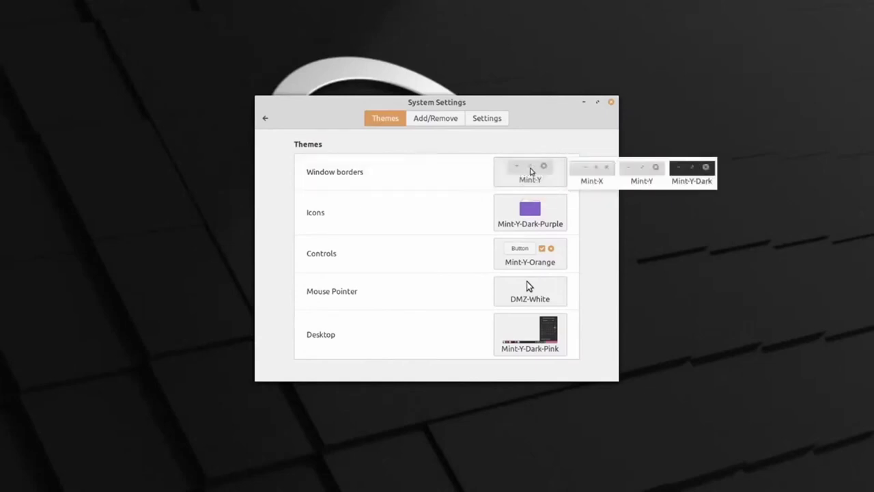
click(579, 176)
click(535, 179)
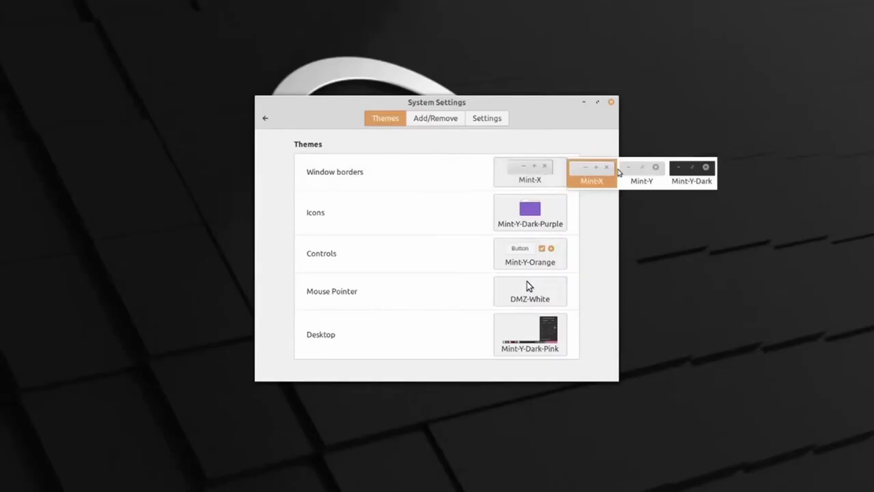
click(682, 172)
click(545, 178)
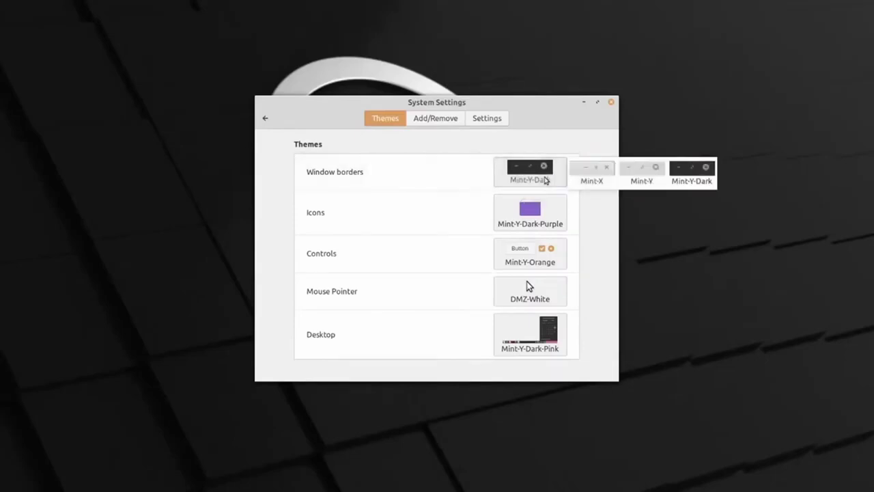
click(633, 170)
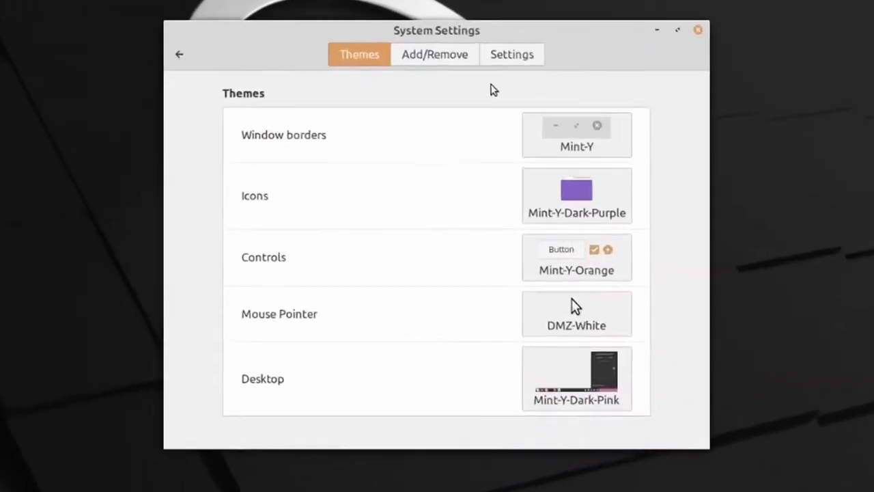
Step: Look through the Add/Remove and Settings theme pages, then go back to the System Settings overview
click(453, 64)
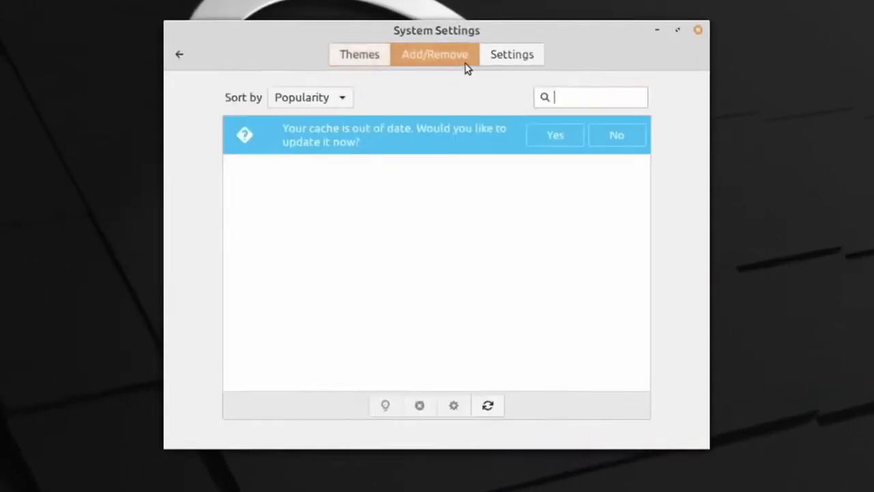
click(524, 61)
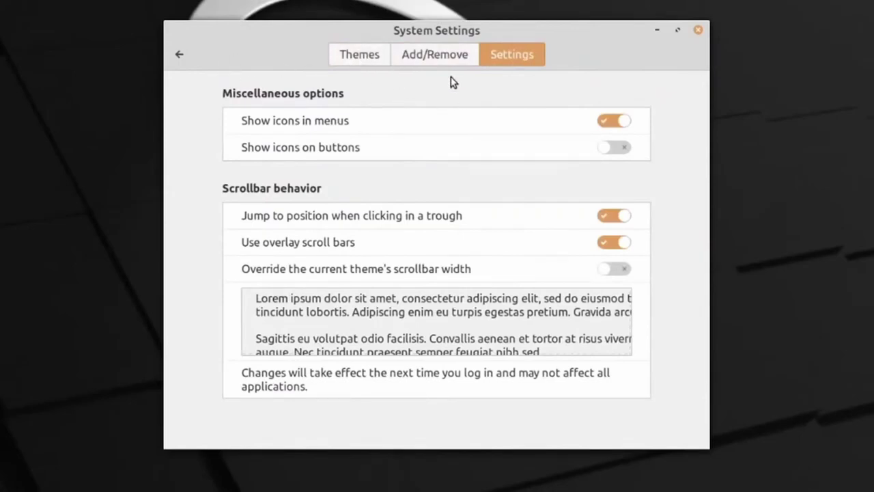
click(183, 54)
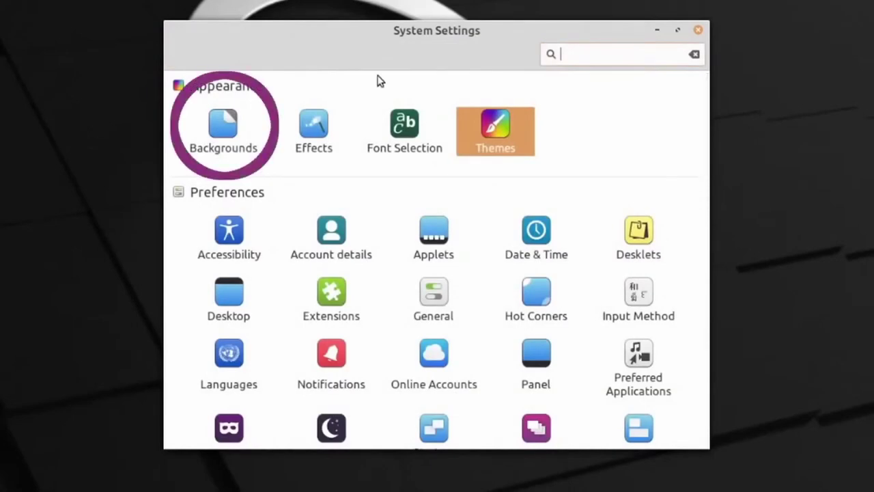
Step: In Backgrounds, try the Sele wallpapers, then set the green glowing-logo Linux Mint 1920x1080 image
click(238, 140)
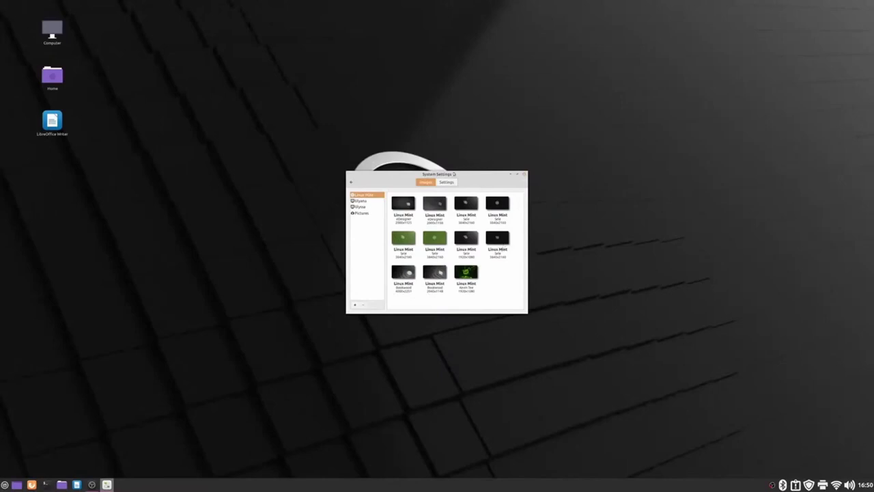
drag(463, 175, 165, 226)
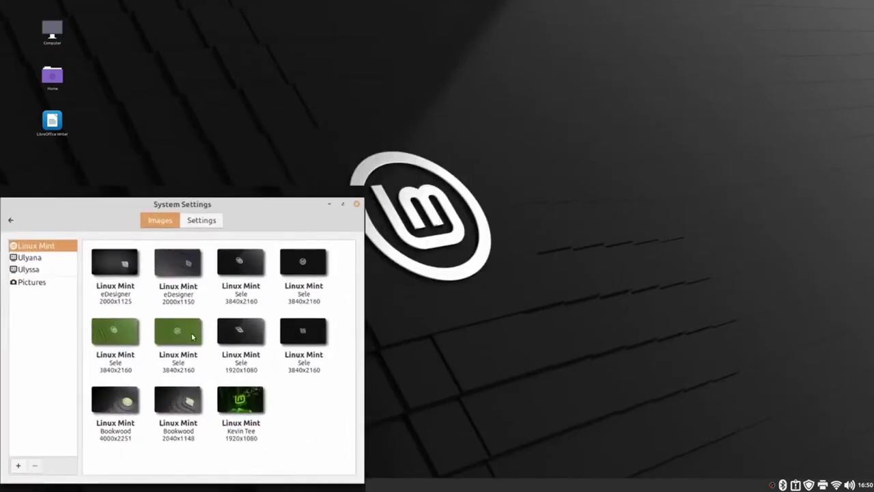
click(193, 336)
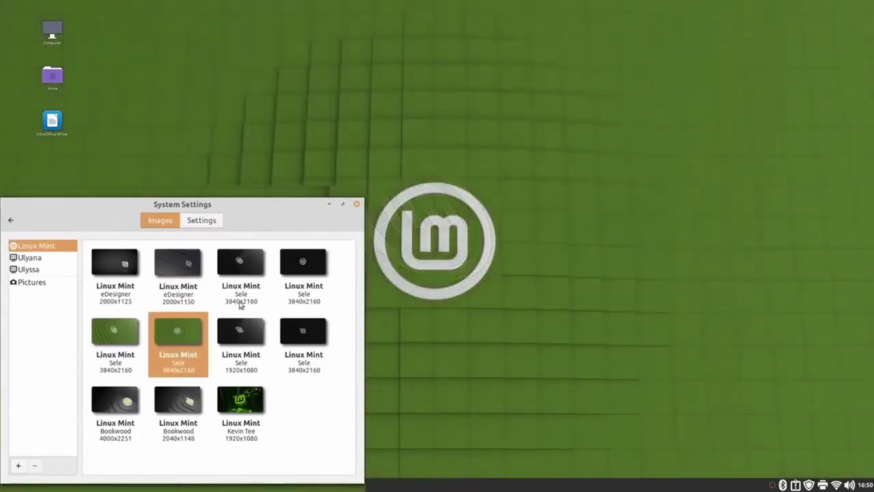
click(309, 271)
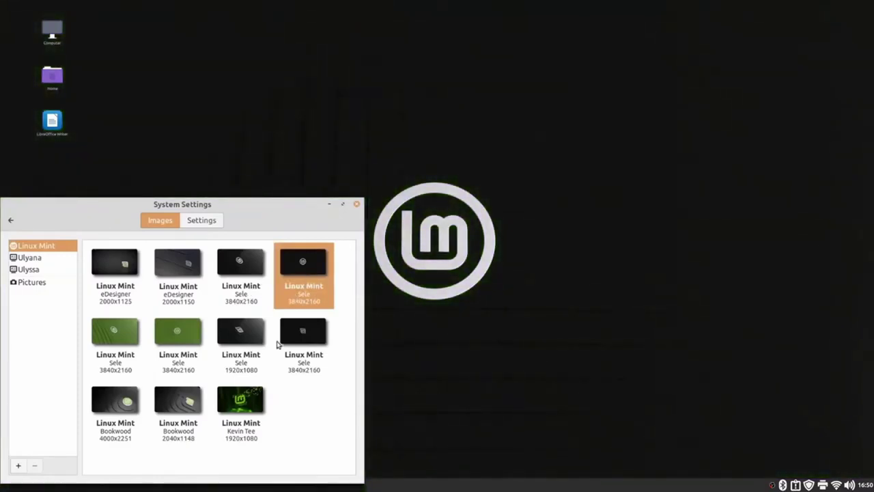
click(249, 394)
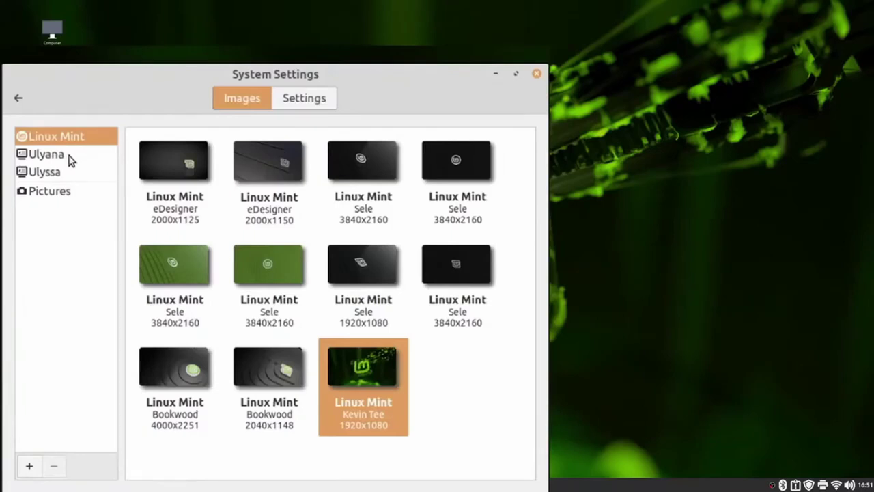
Step: In the Ulyana collection, try Ladybird, Lavender, Small Town, Desert and Rose, then set Confetti
click(69, 155)
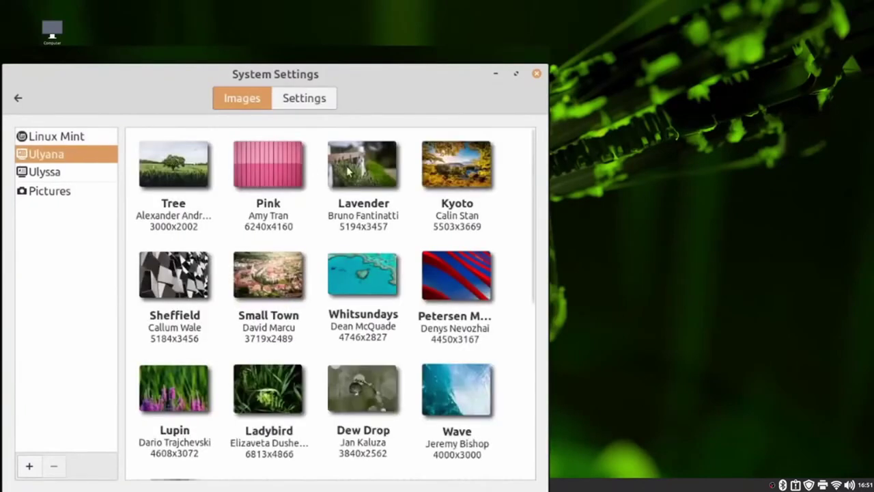
click(285, 389)
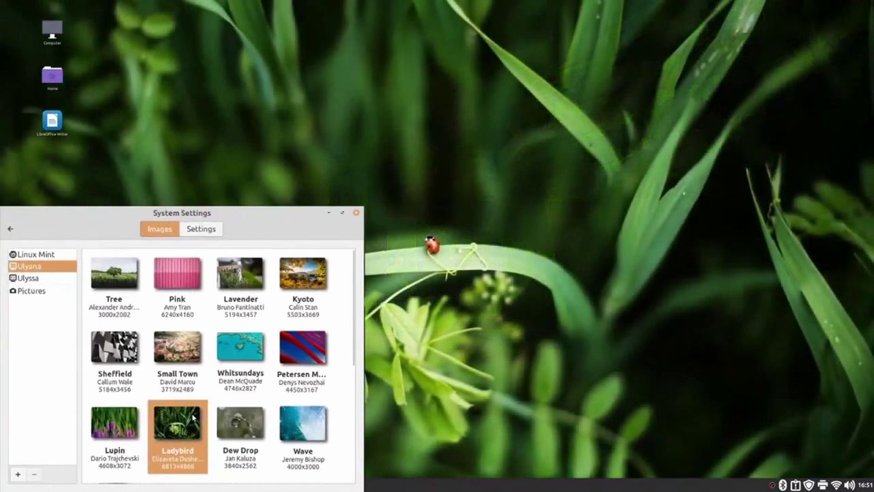
click(244, 289)
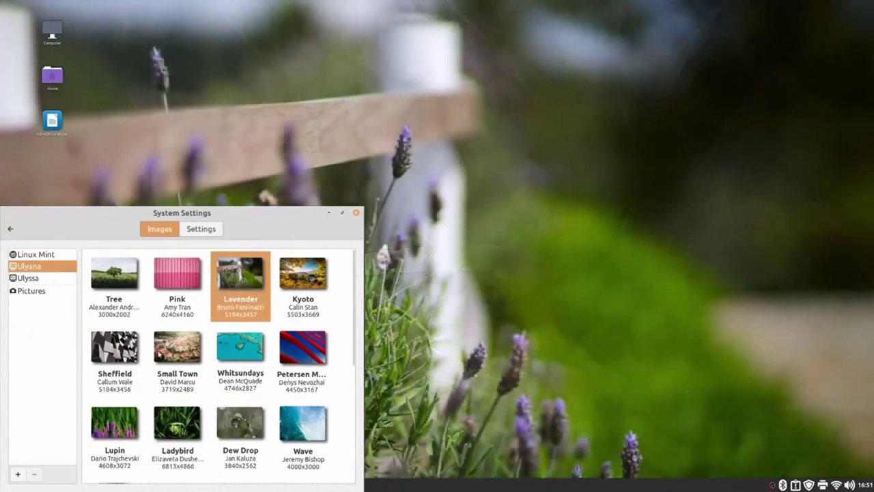
click(161, 353)
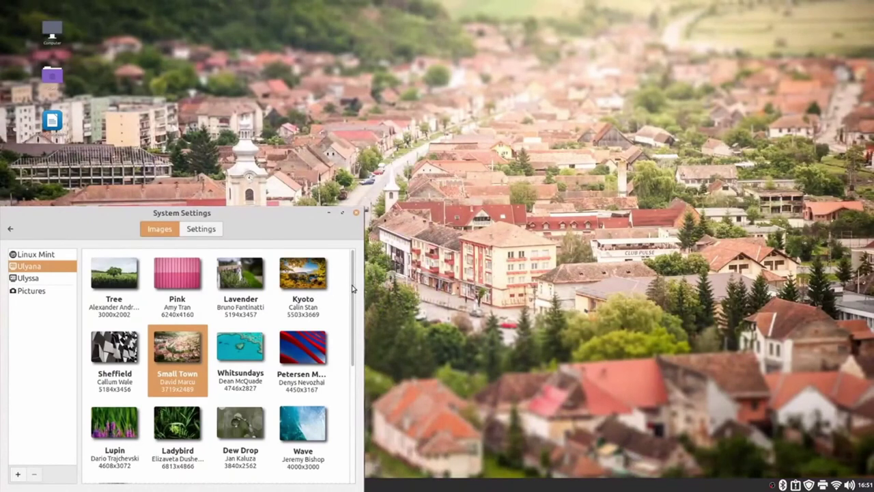
drag(354, 280, 351, 375)
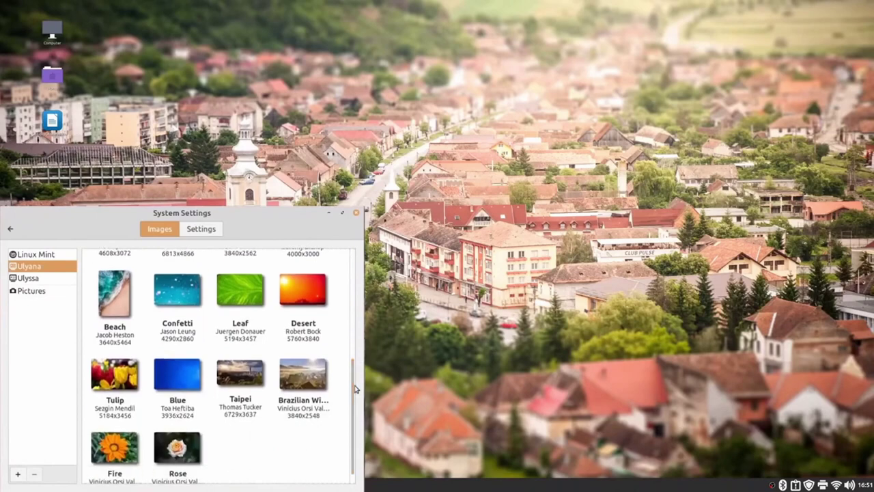
click(305, 305)
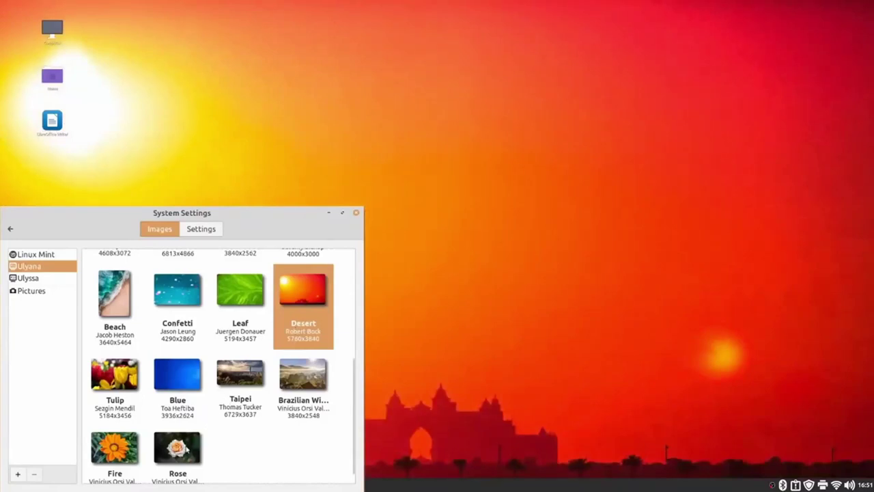
click(178, 454)
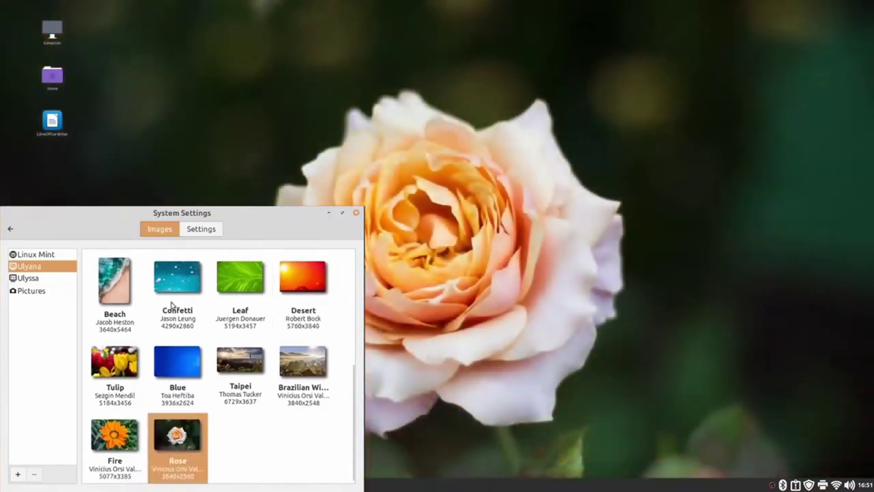
click(172, 287)
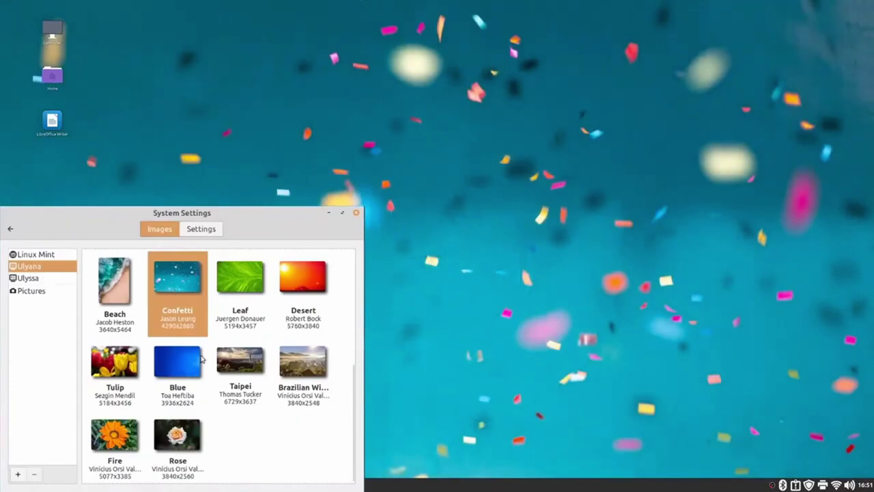
scroll(355, 383, up, 1)
scroll(354, 383, up, 3)
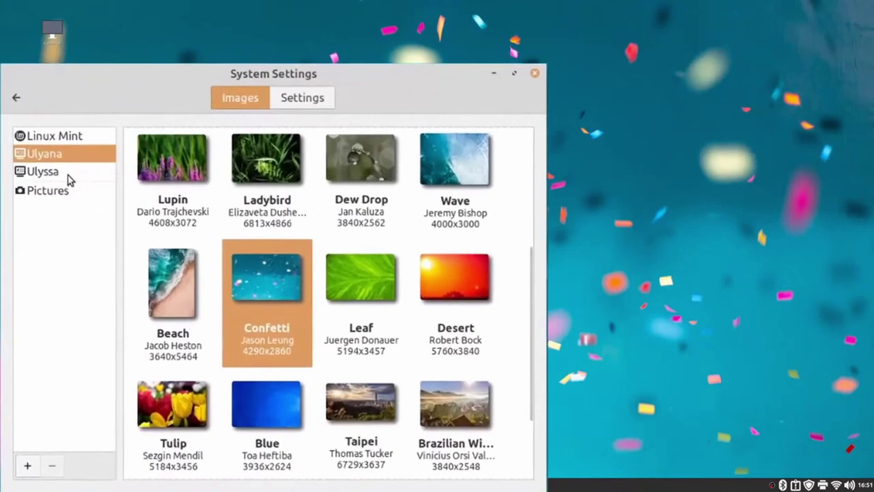
Step: Open the Ulyssa collection and try the Steel, Brooklyn and Golden Gate wallpapers
click(68, 176)
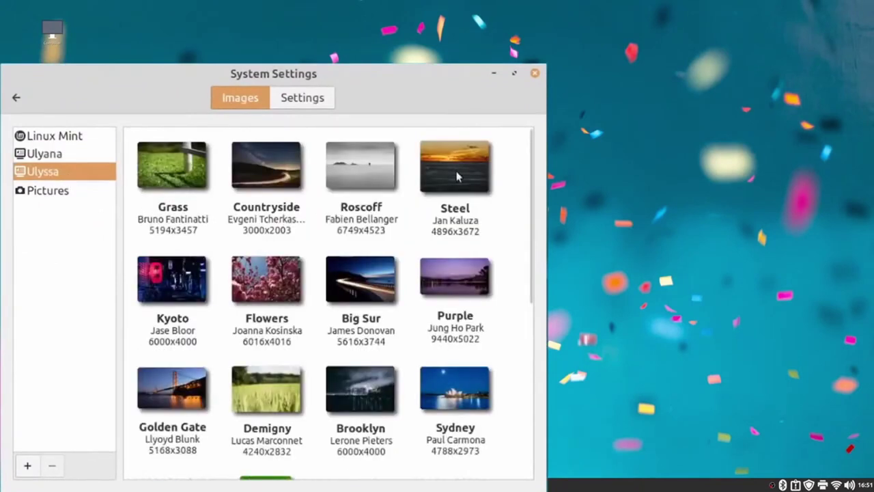
click(456, 217)
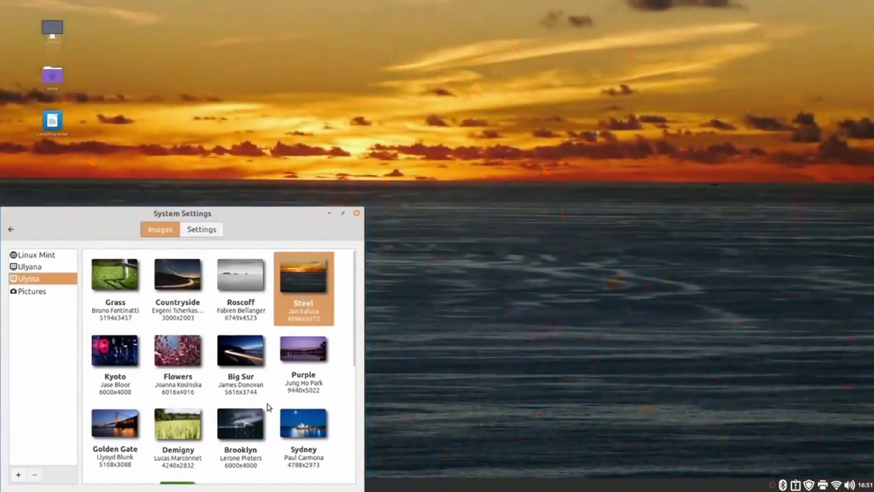
click(232, 418)
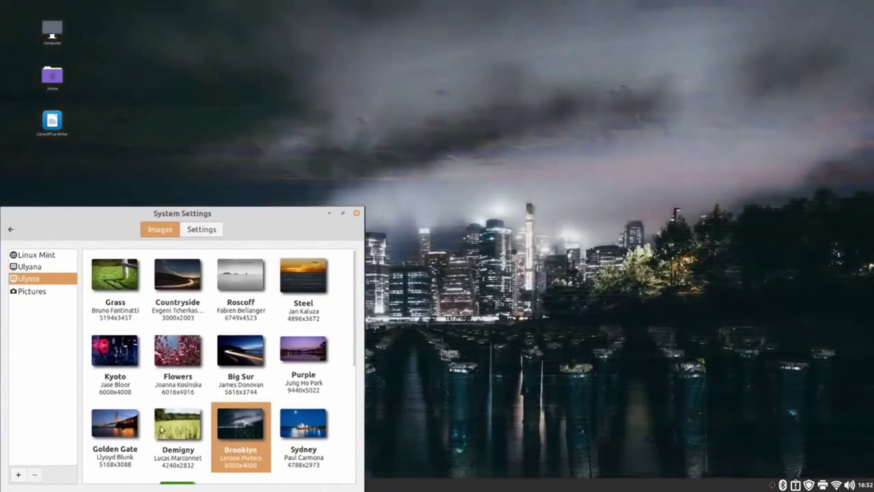
click(114, 424)
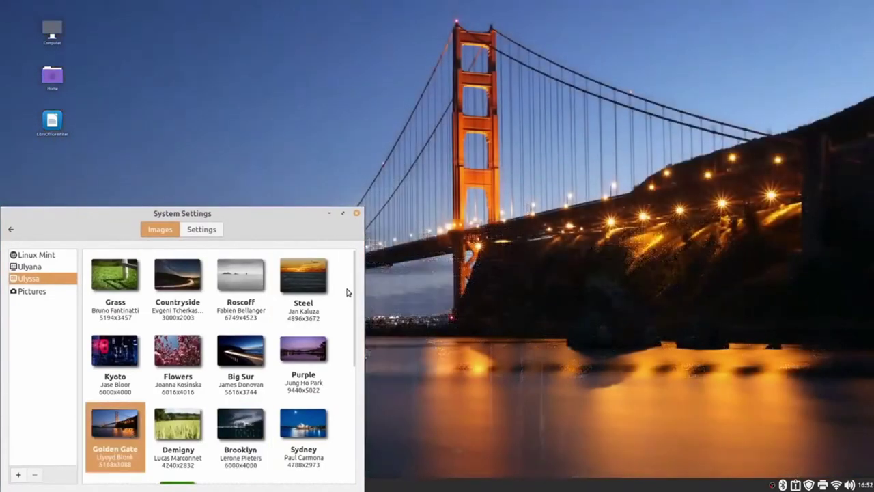
Step: Try Nanpu Bridge and Bali, set Machu Picchu as wallpaper, then view the empty Pictures collection
drag(353, 293, 346, 410)
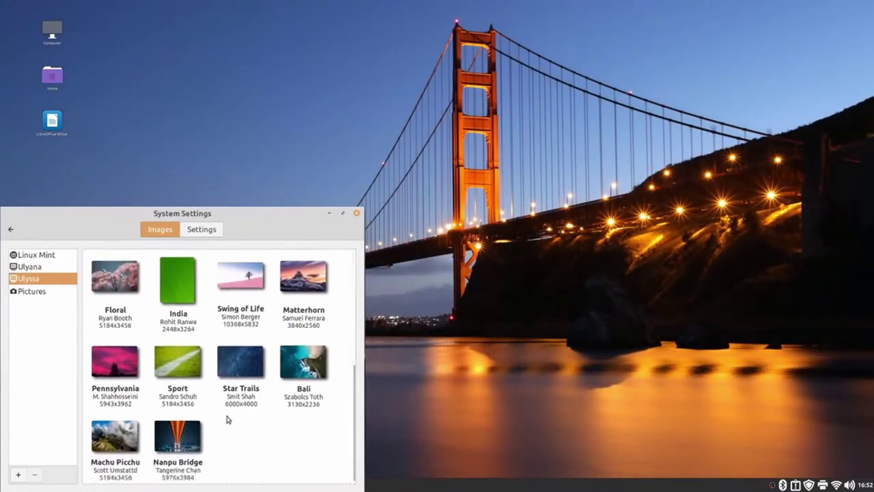
click(189, 444)
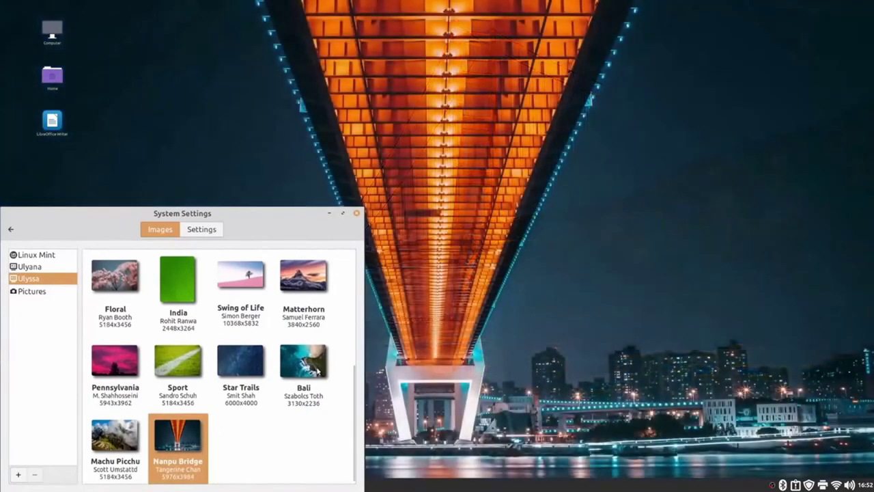
click(315, 369)
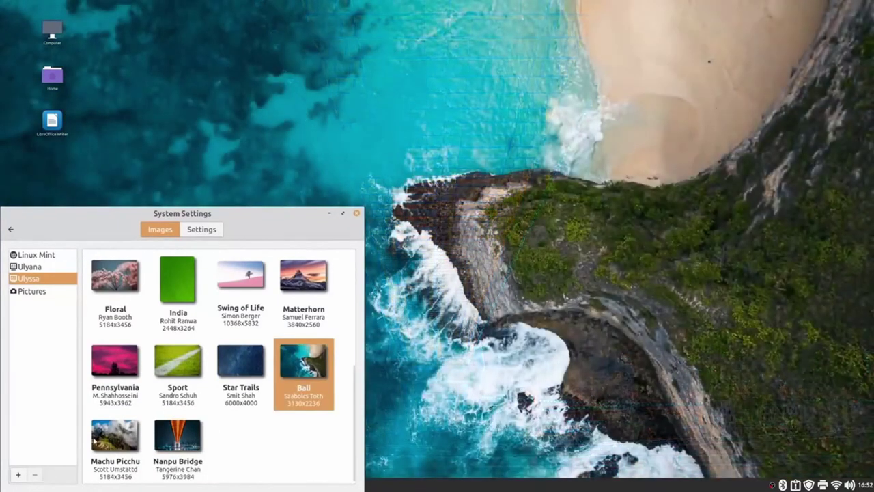
click(94, 442)
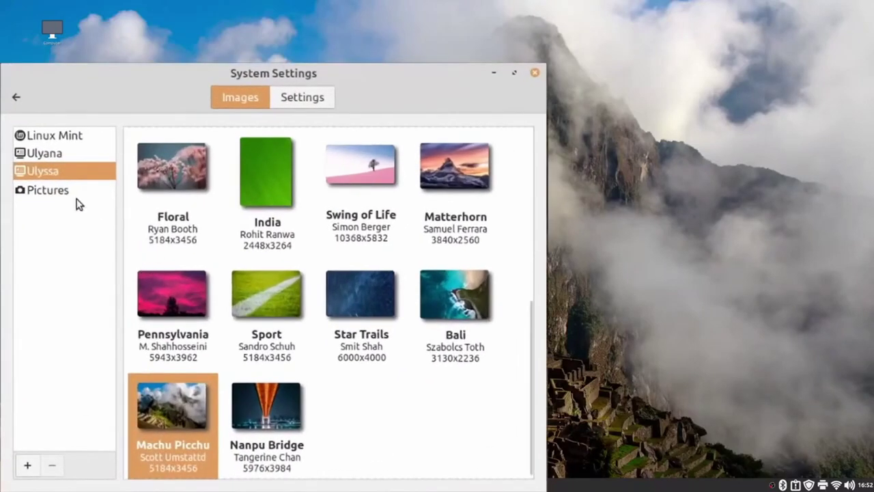
click(54, 194)
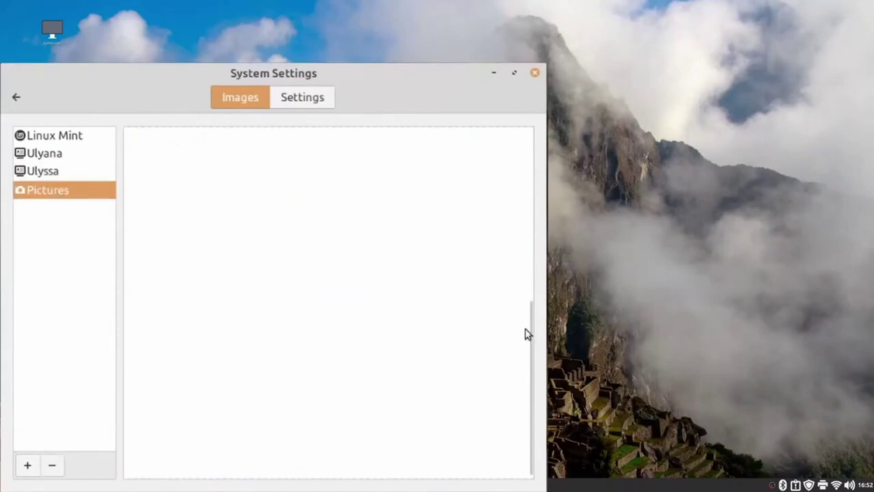
Step: Move the settings window aside and close System Settings, leaving the Machu Picchu wallpaper visible
drag(528, 298, 537, 156)
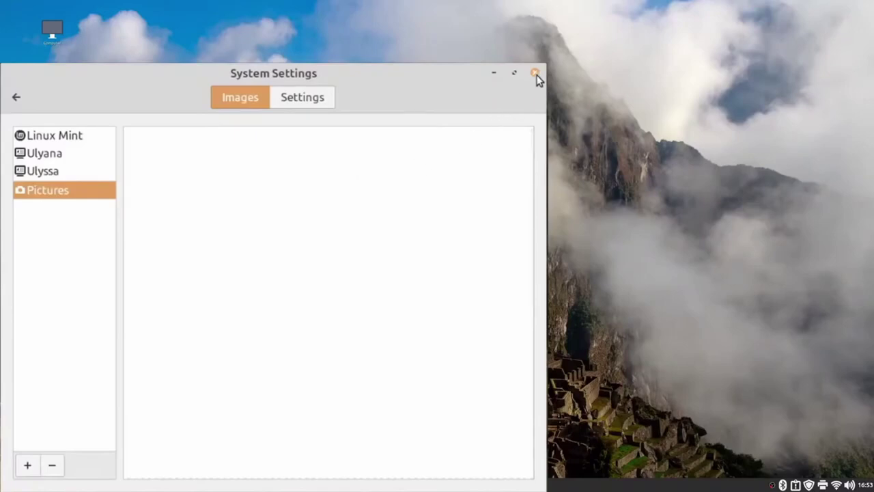
click(535, 73)
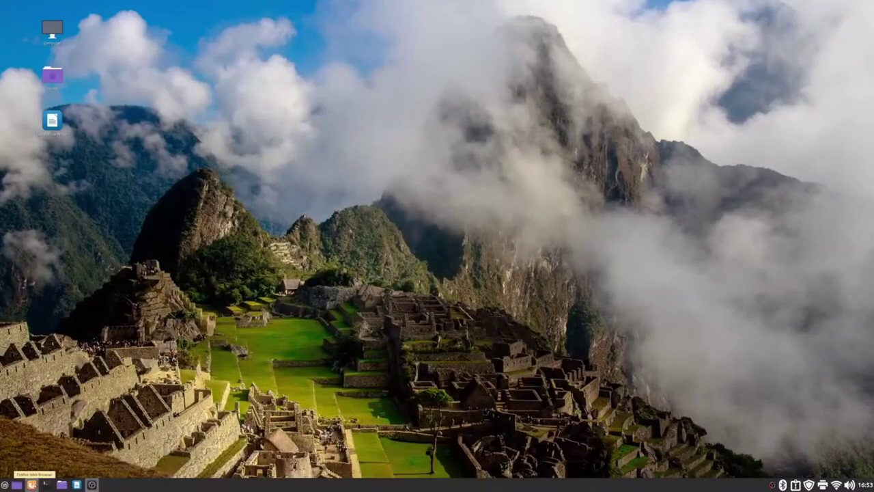
Step: Launch Firefox on the Linux Mint start page and select its address for replacement
click(31, 483)
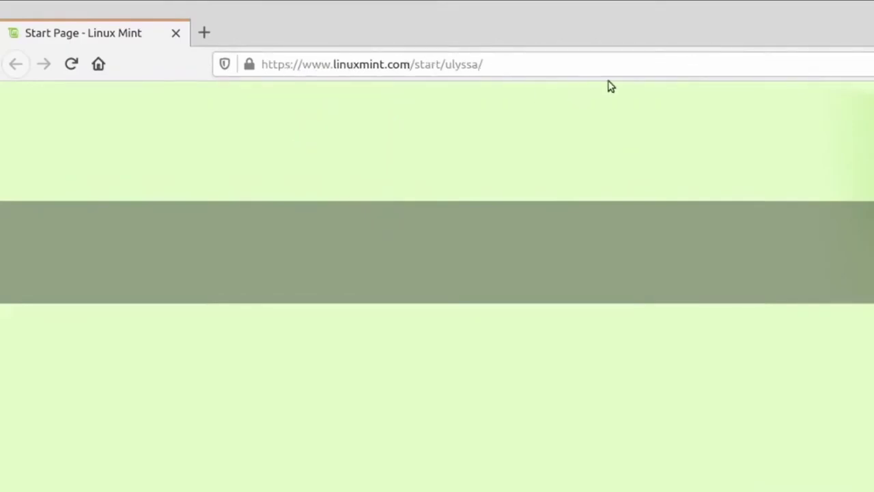
click(691, 64)
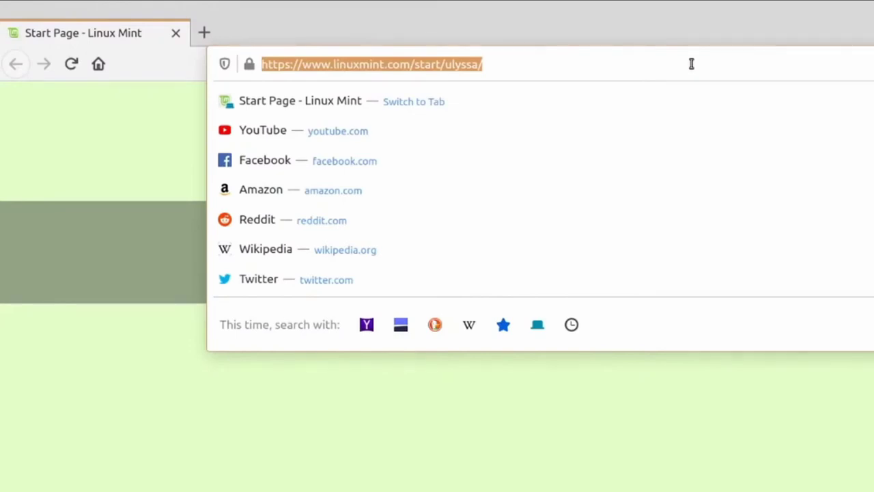
Step: Load google.com, then navigate to duckduckgo.com
text(google)
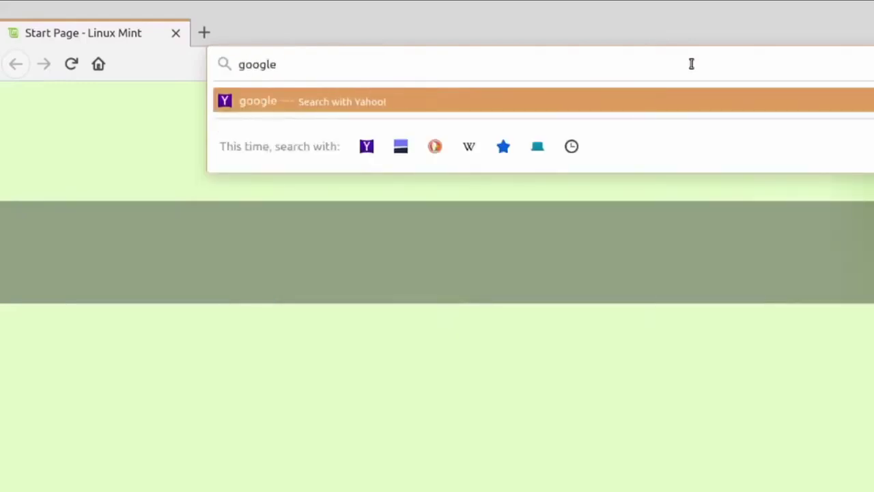
text(.com)
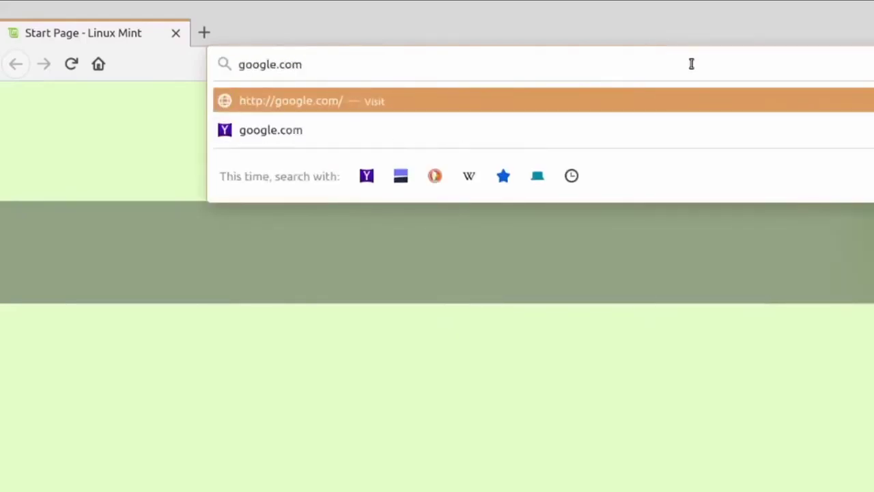
key(Return)
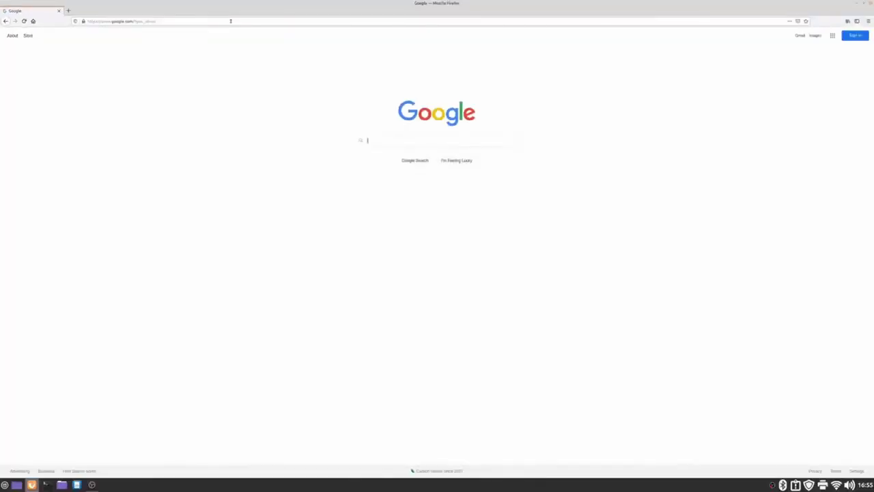
click(230, 21)
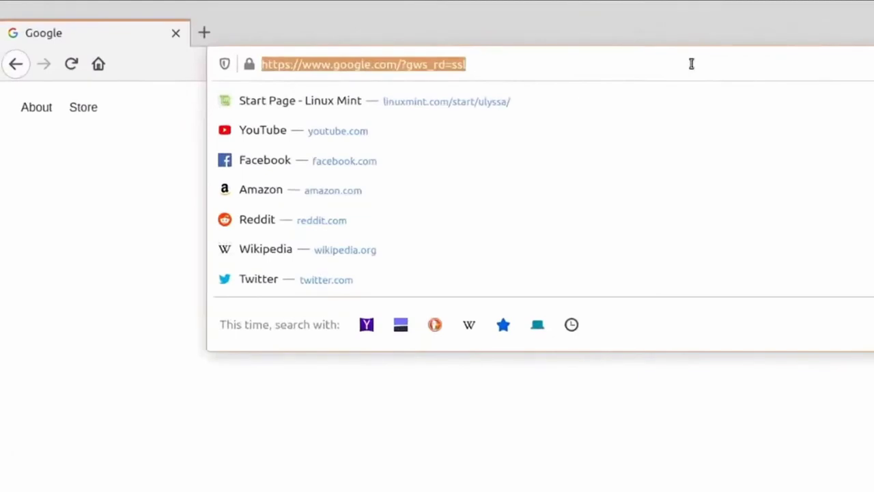
text(duck)
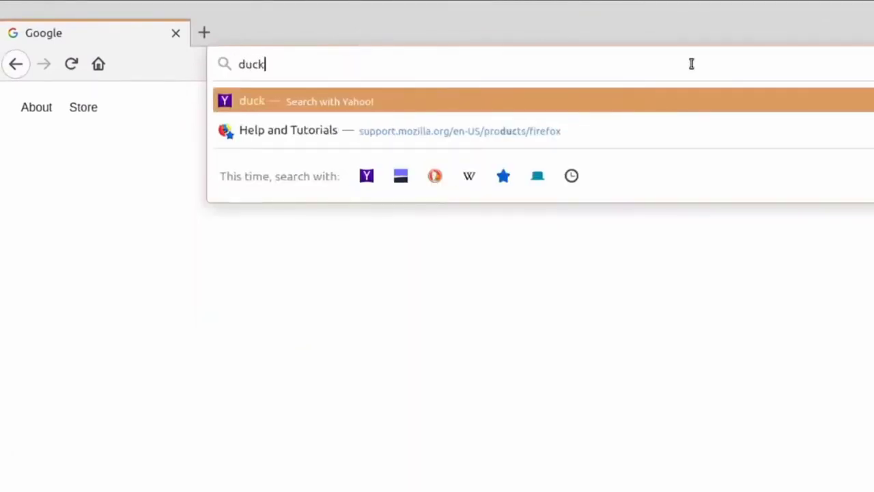
text(duckgo.com)
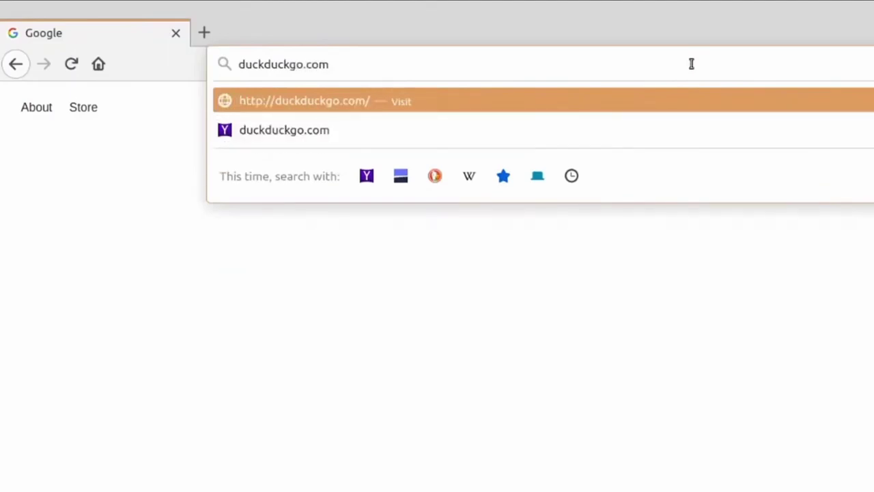
key(Return)
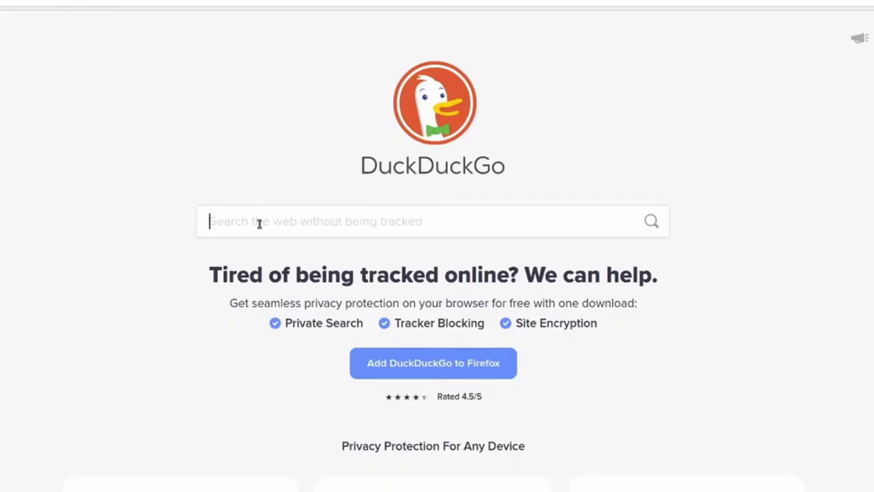
Step: Search DuckDuckGo for 'mt hood wallpaper' and switch to the image results
text(mt )
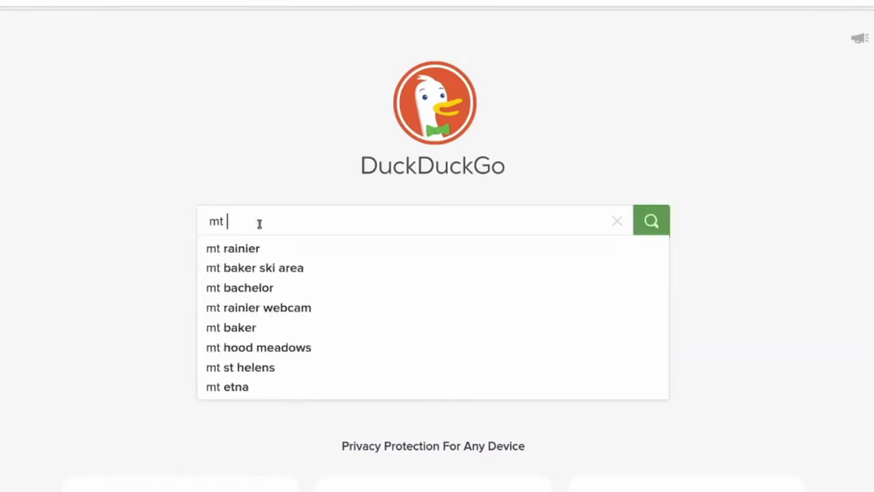
text(hood)
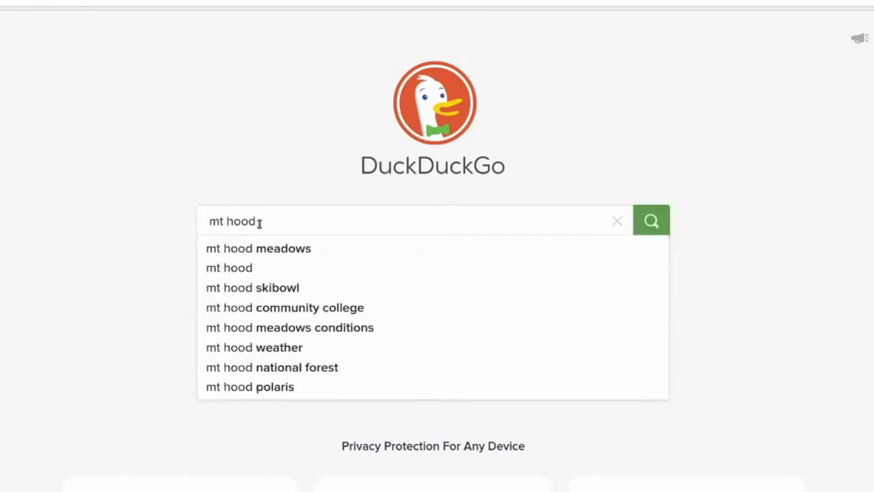
text( wall)
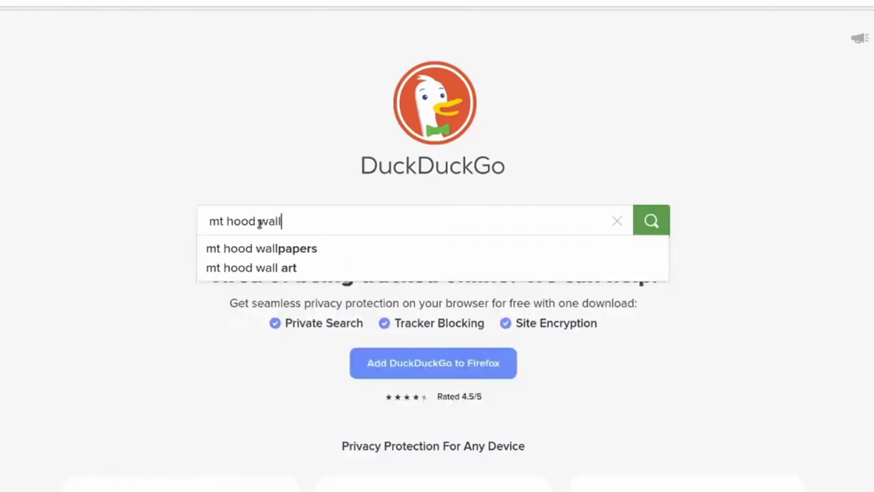
text(paper)
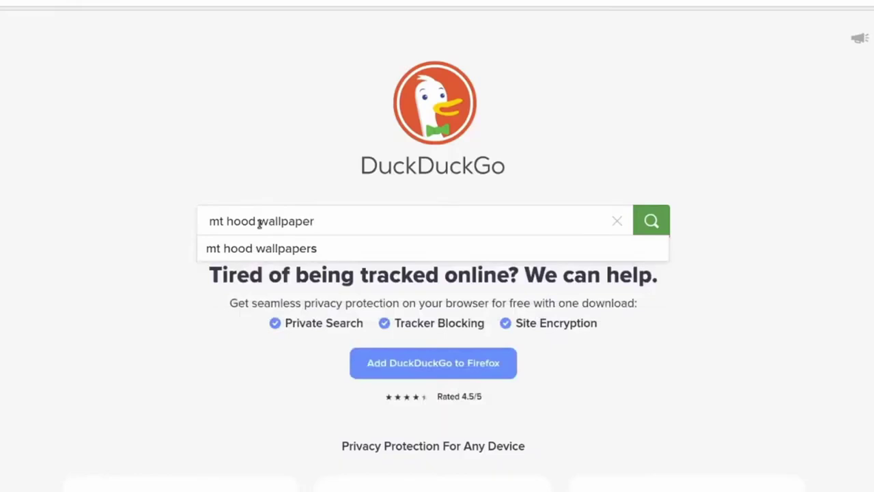
key(Return)
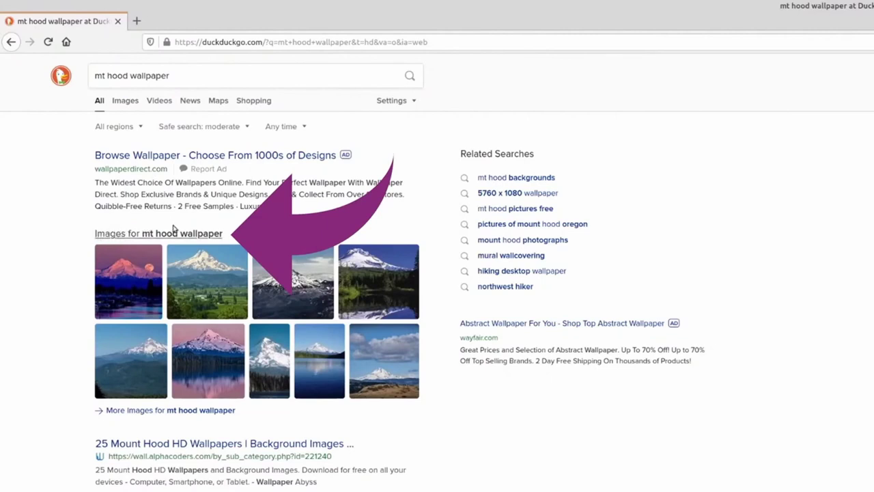
click(124, 236)
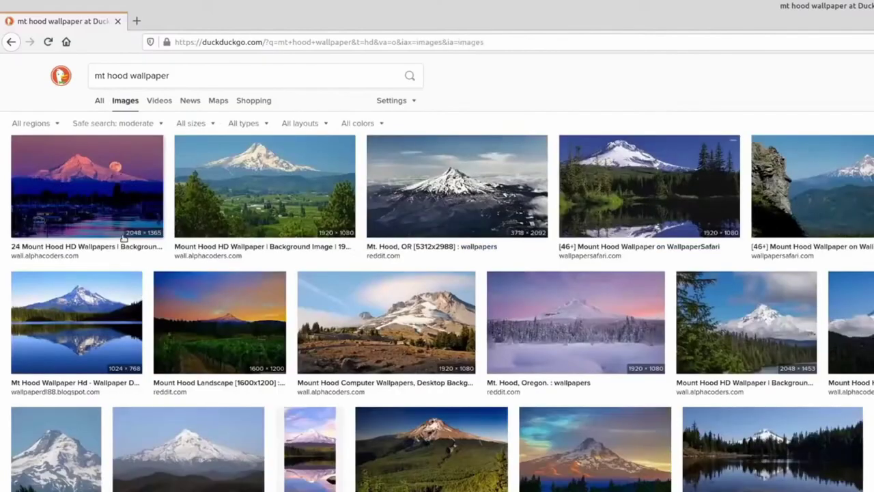
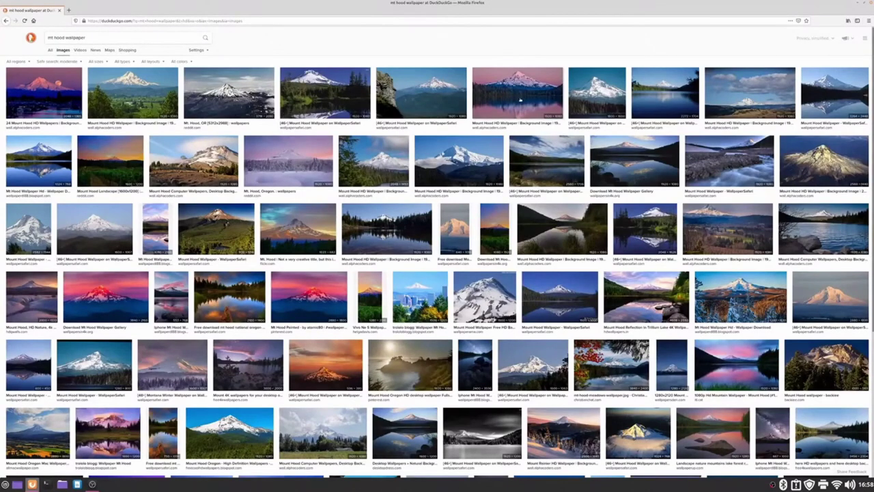
Step: Open the full-size Mount Hood lake reflection photo, 508705.jpg at 1920 × 1080, in its own tab
click(520, 96)
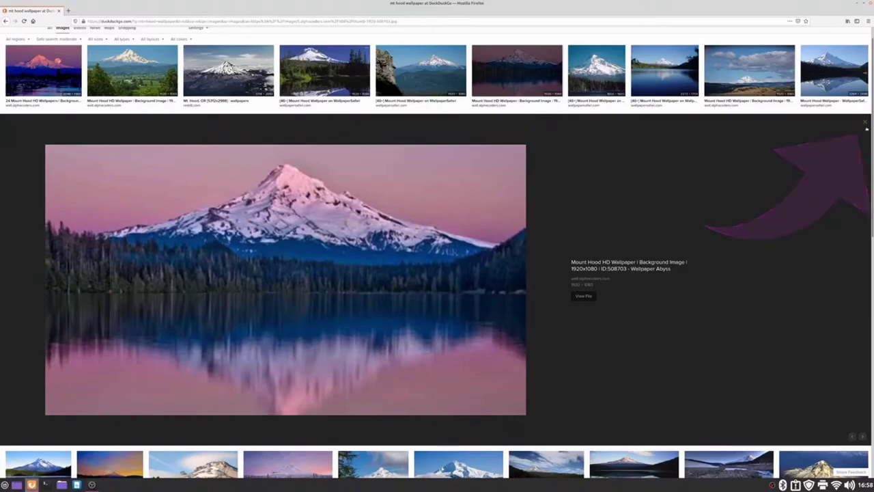
click(865, 122)
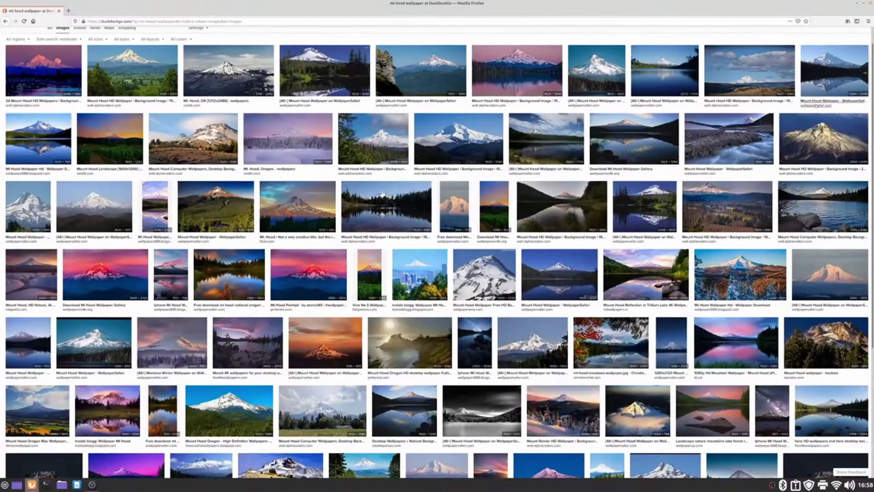
click(543, 217)
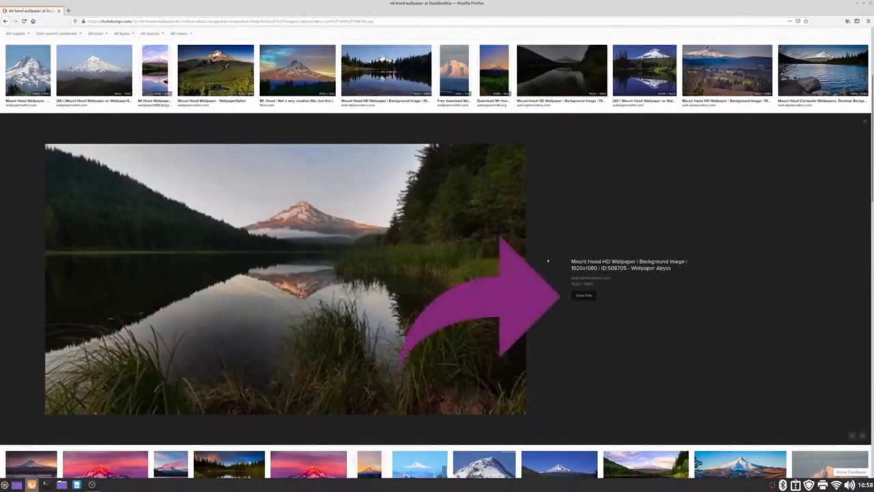
click(582, 295)
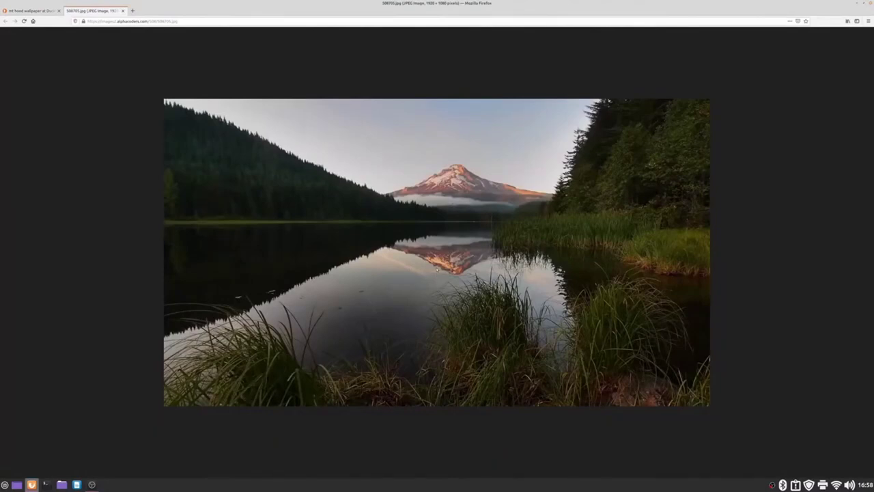
Step: Bring up Firefox's Set Desktop Background dialog for the Mount Hood reflection photo
right_click(437, 271)
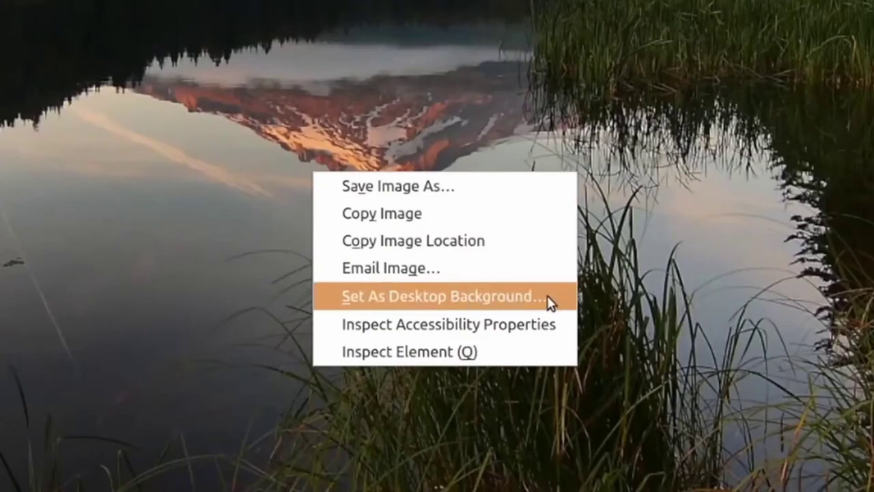
click(509, 292)
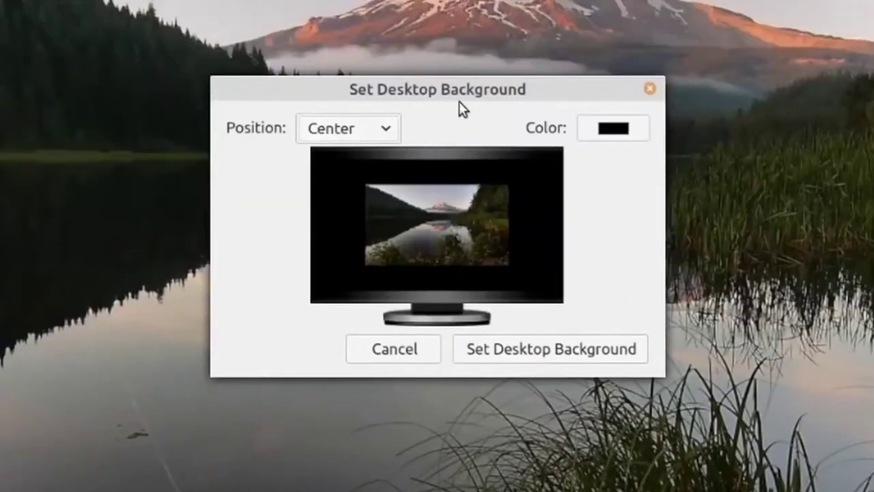
Step: Change the picture Position from Center to Fill and apply the lake photo as wallpaper
drag(517, 82, 521, 53)
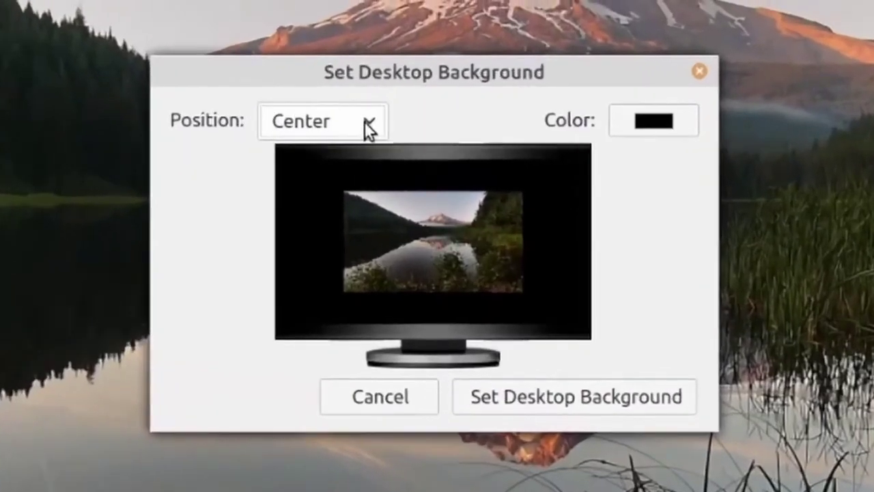
click(364, 121)
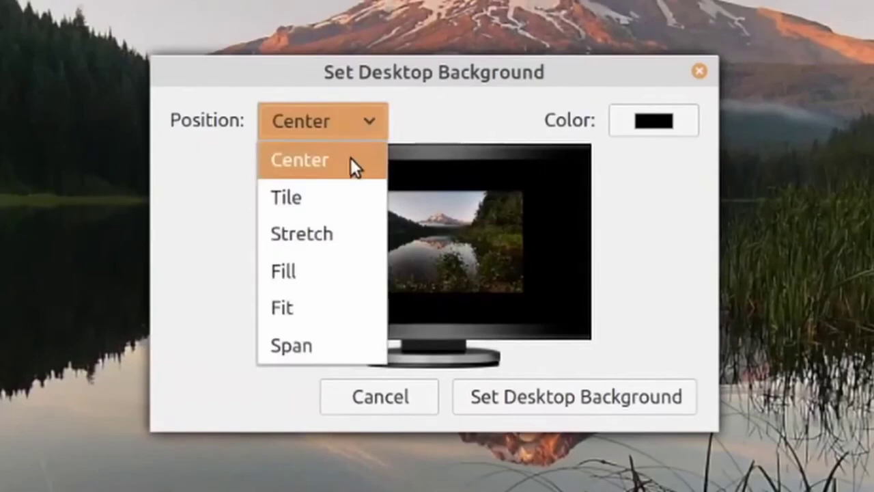
click(662, 204)
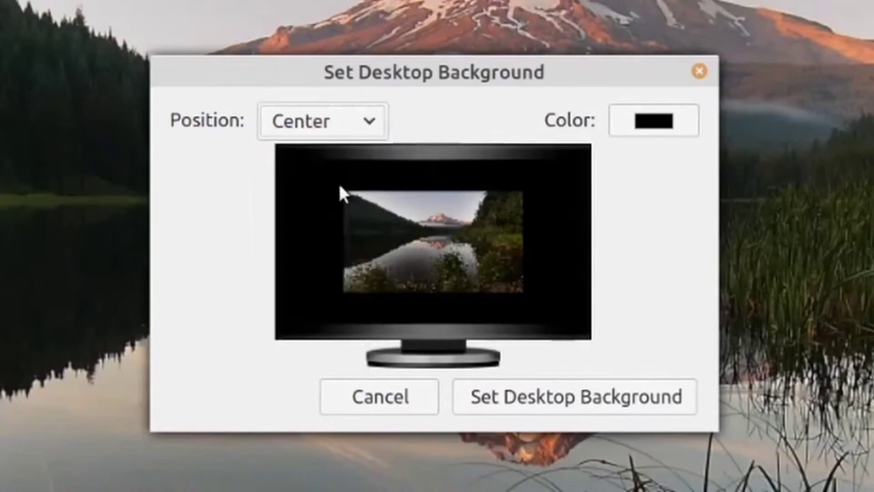
click(370, 127)
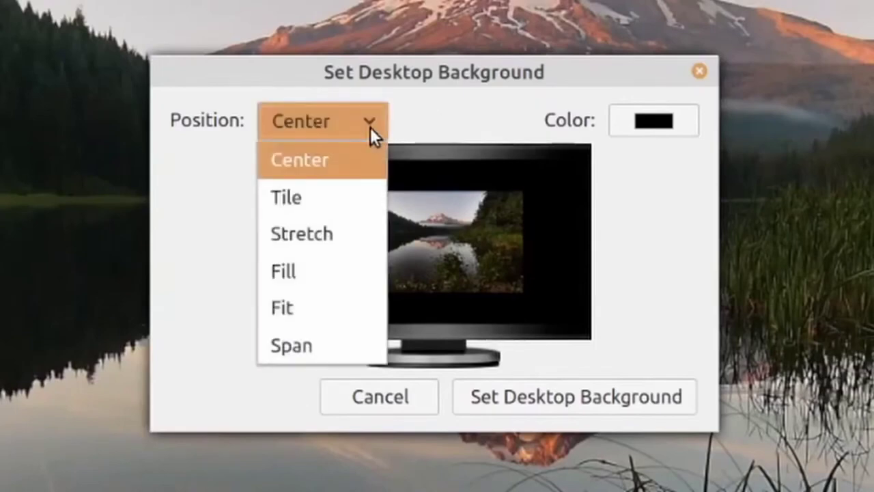
click(342, 270)
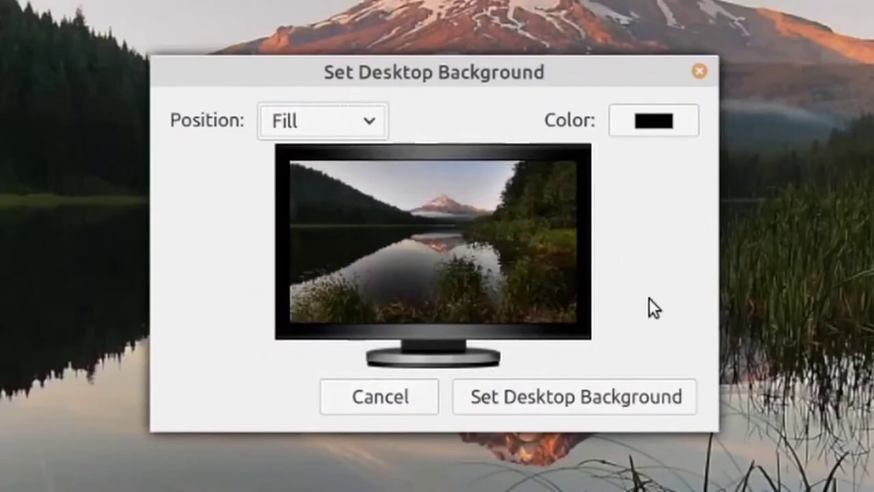
click(639, 396)
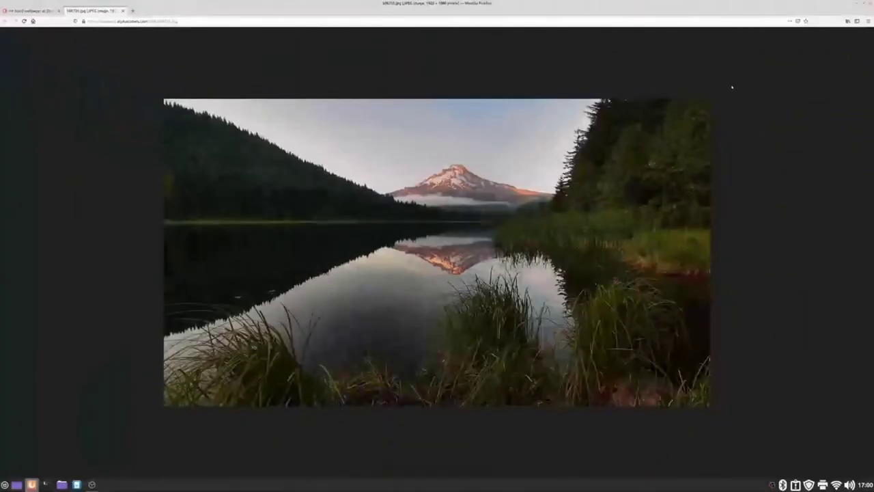
Step: Quit Firefox, confirming the close of both open tabs
click(871, 4)
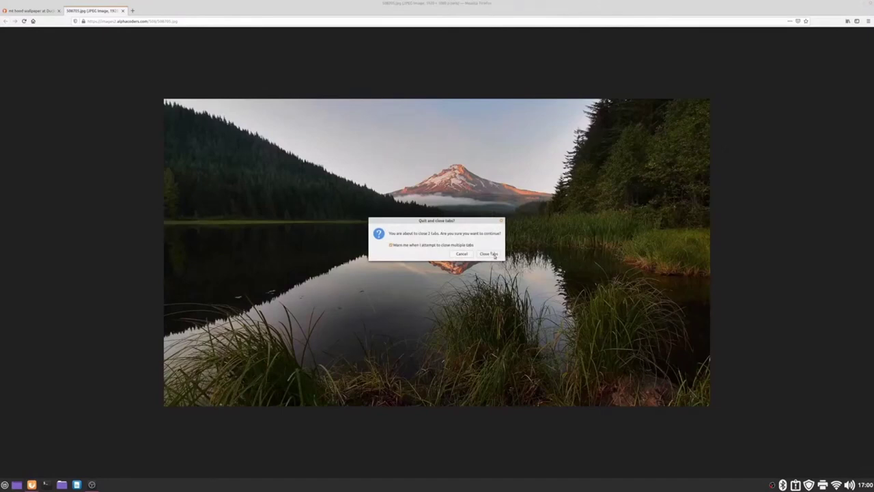
click(489, 254)
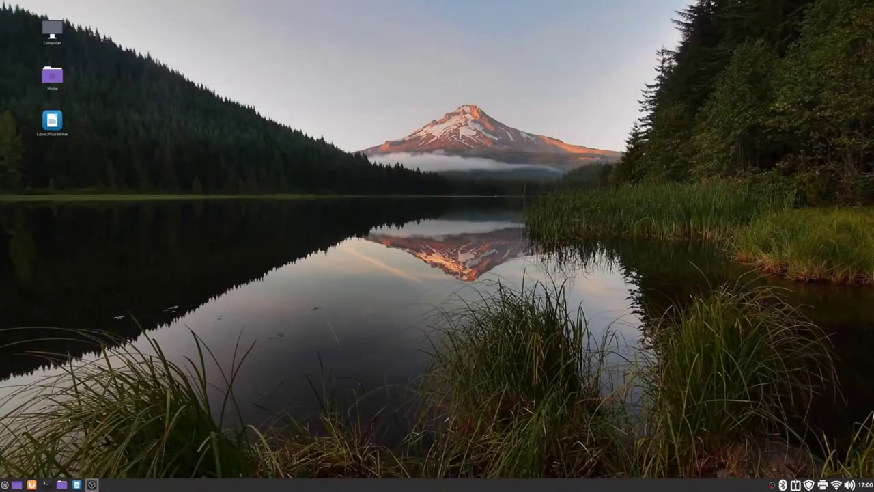
Step: Reach the Backgrounds page of System Settings from the Mint menu
click(5, 484)
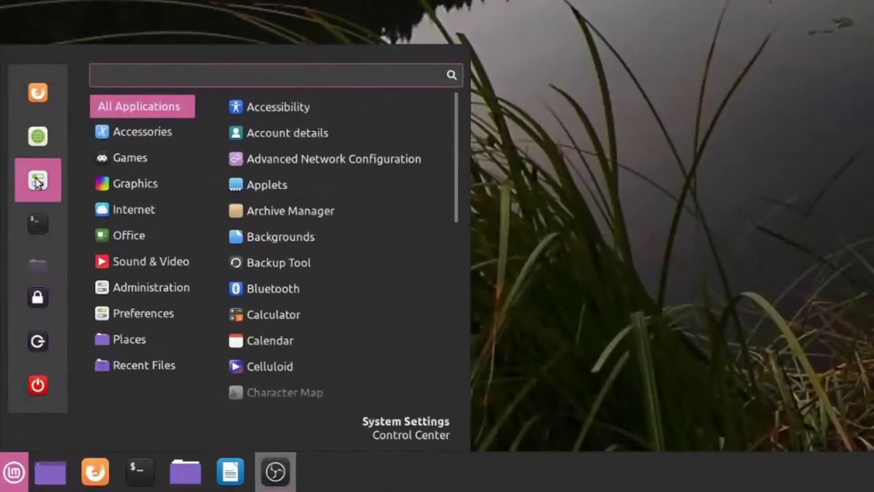
click(38, 181)
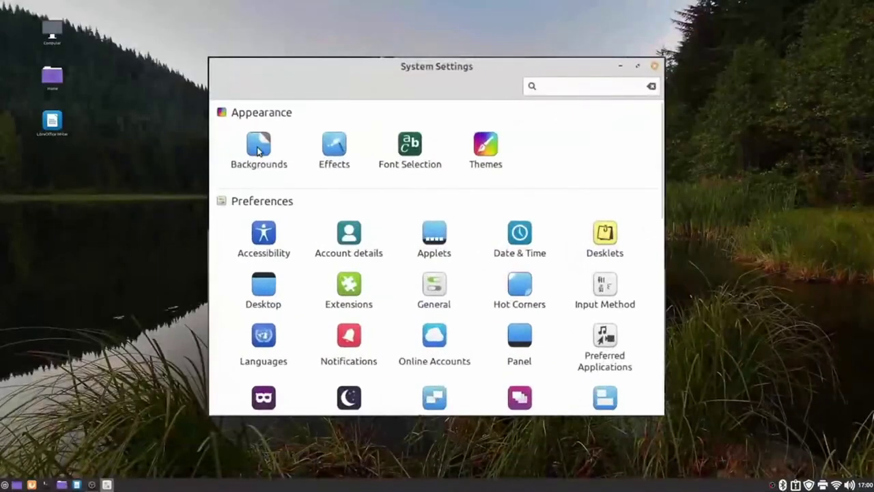
click(365, 206)
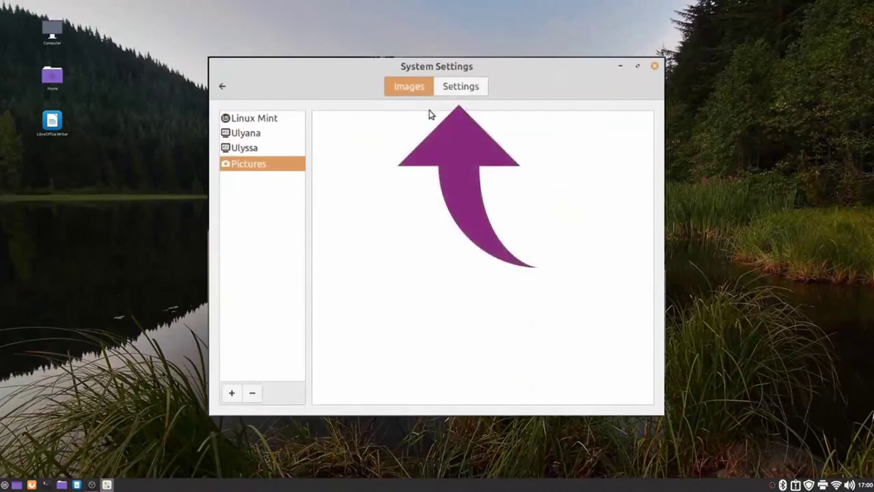
Step: On the Settings page, try Mosaic and Centered picture aspects, then set it back to Zoom
click(462, 87)
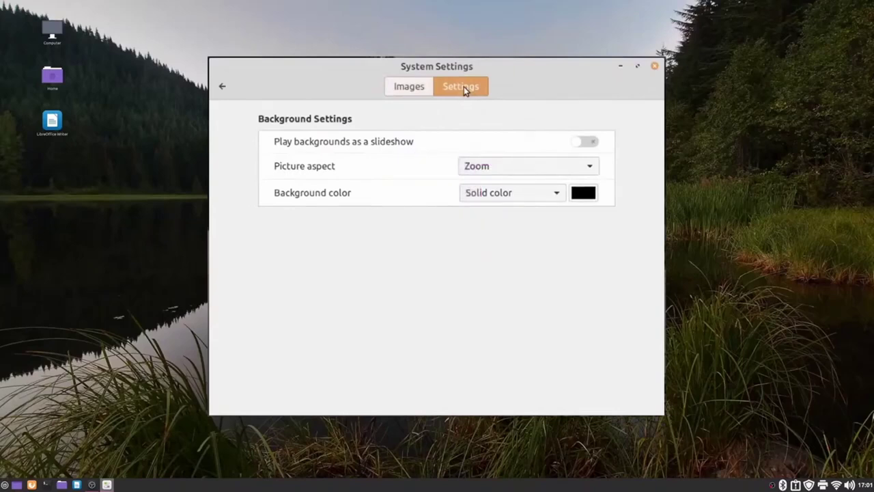
click(521, 174)
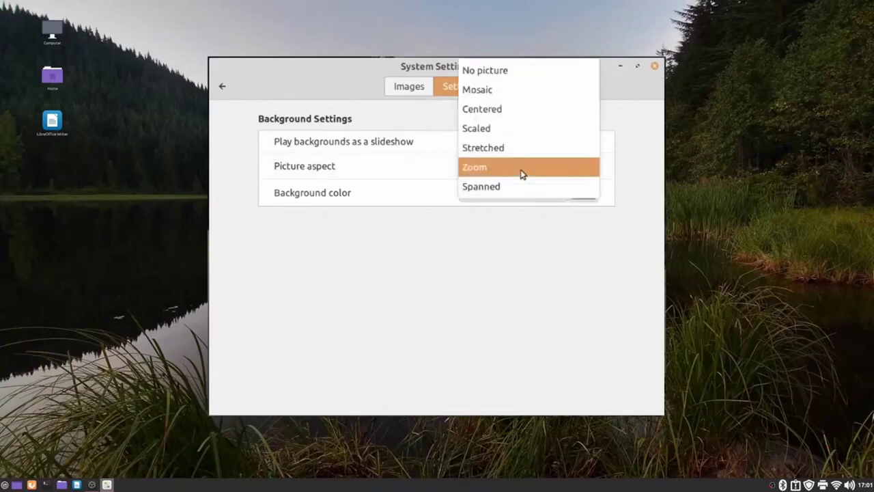
click(527, 91)
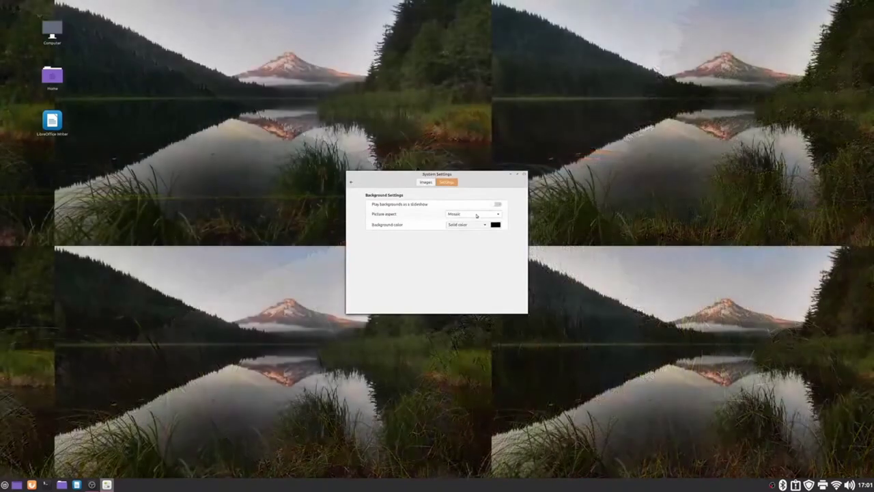
click(477, 216)
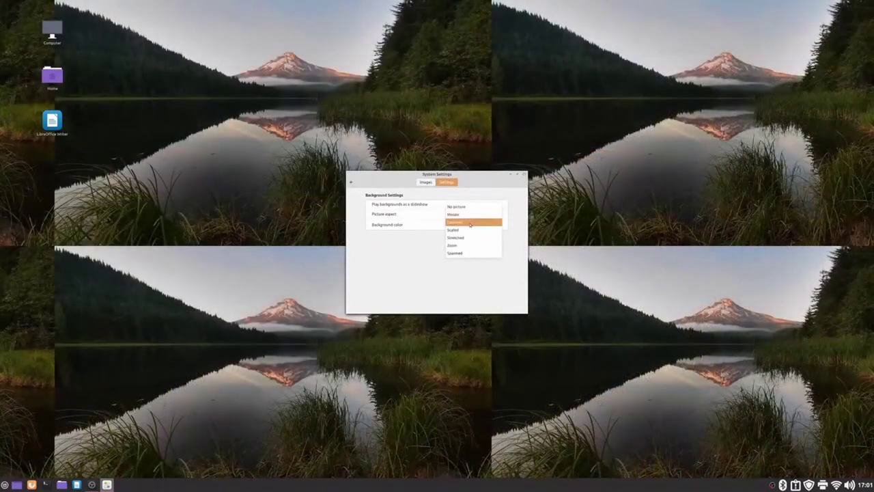
click(470, 223)
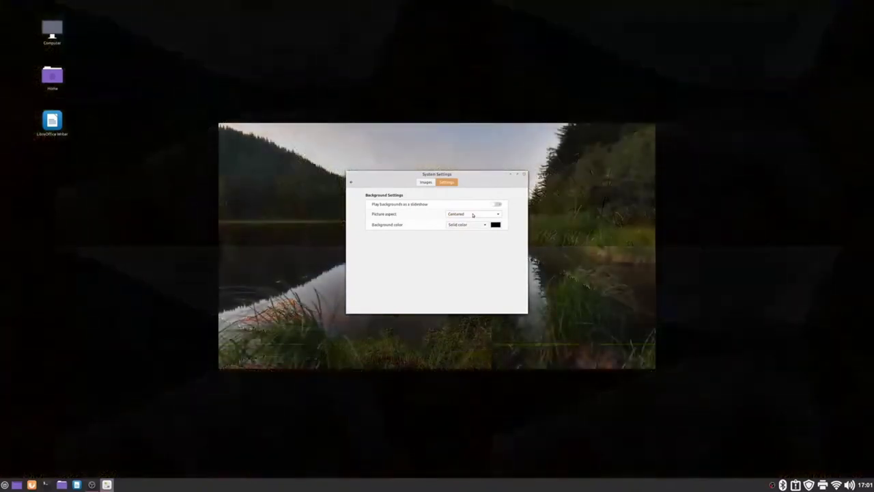
click(473, 214)
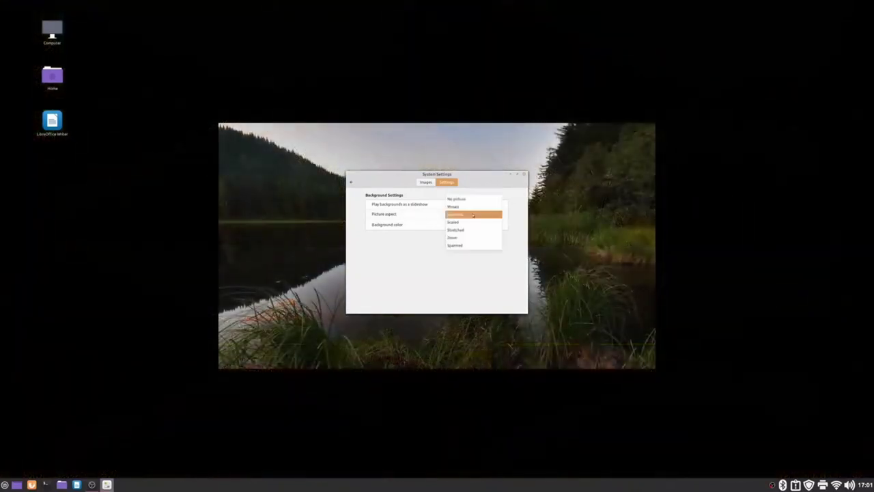
click(473, 238)
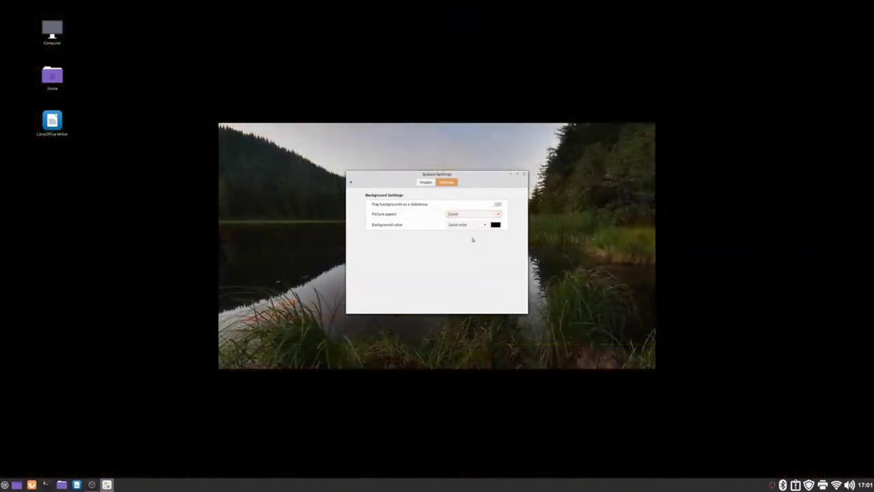
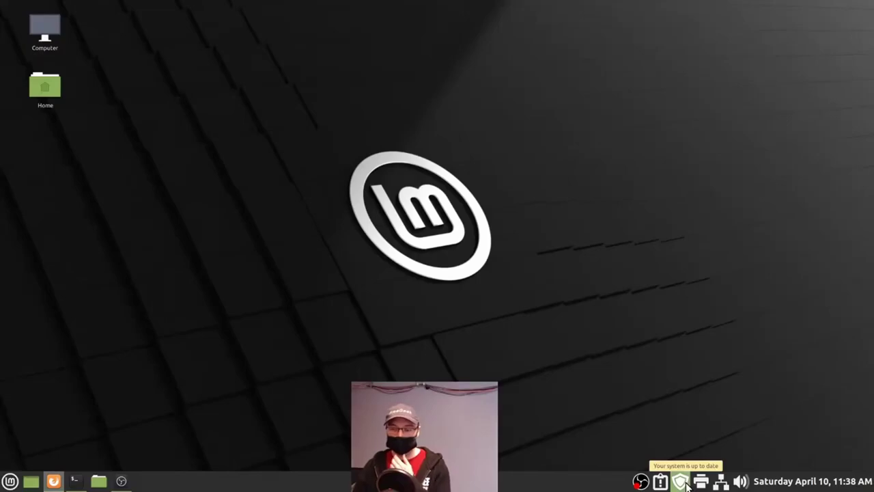
Step: Open Update Manager from the system tray shield icon
click(686, 482)
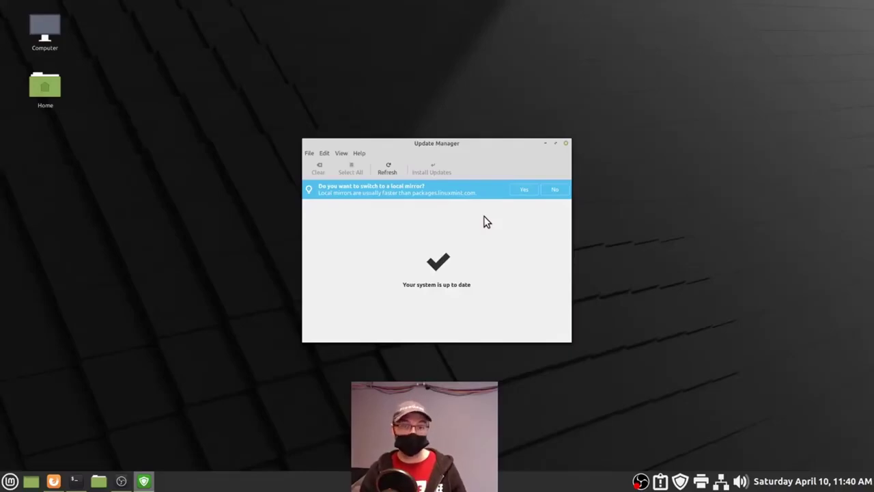
Step: Accept the switch to a local mirror and authenticate with the account password
click(524, 190)
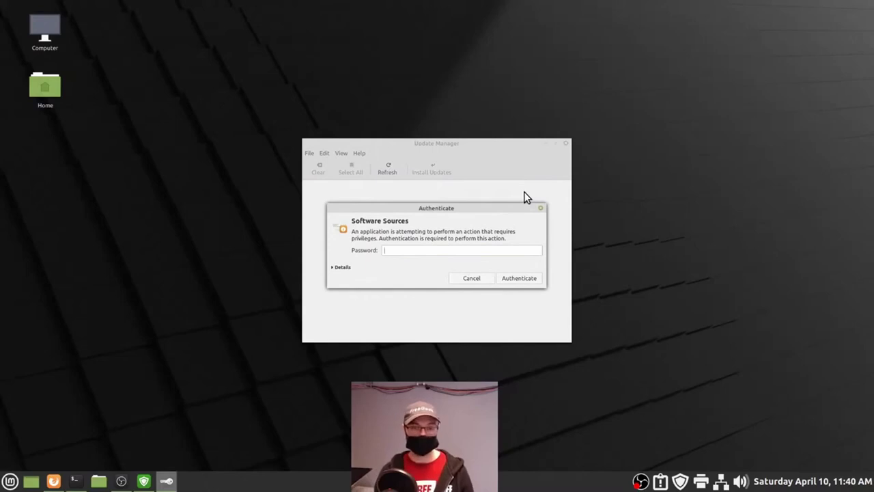
text(password)
key(Return)
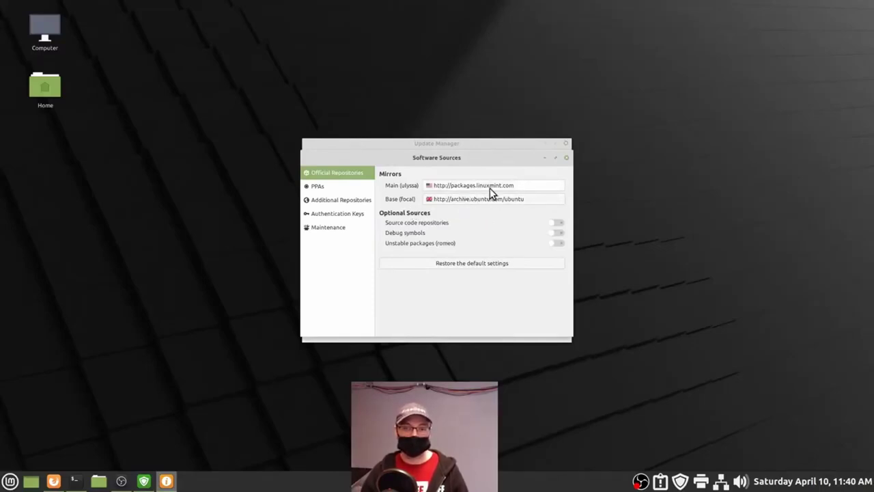
Step: Show the enlarged, speed-ranked mirror list for the Main (ulyssa) repository
click(536, 192)
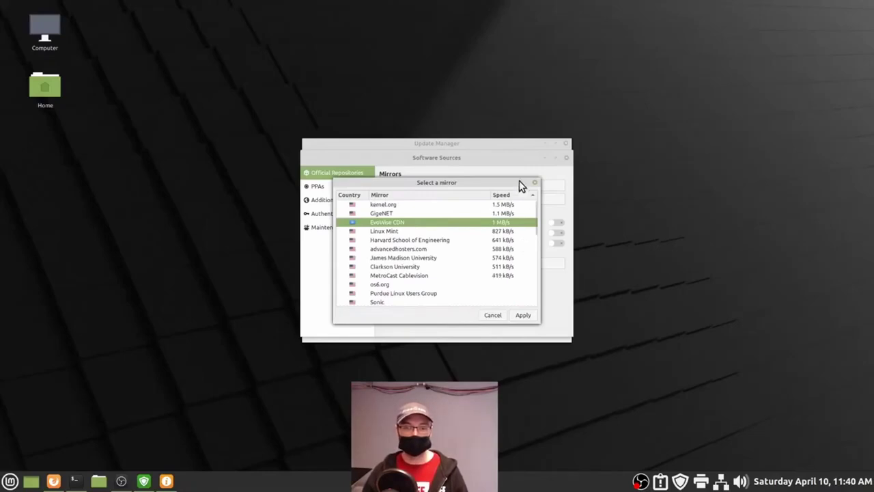
drag(515, 178, 519, 72)
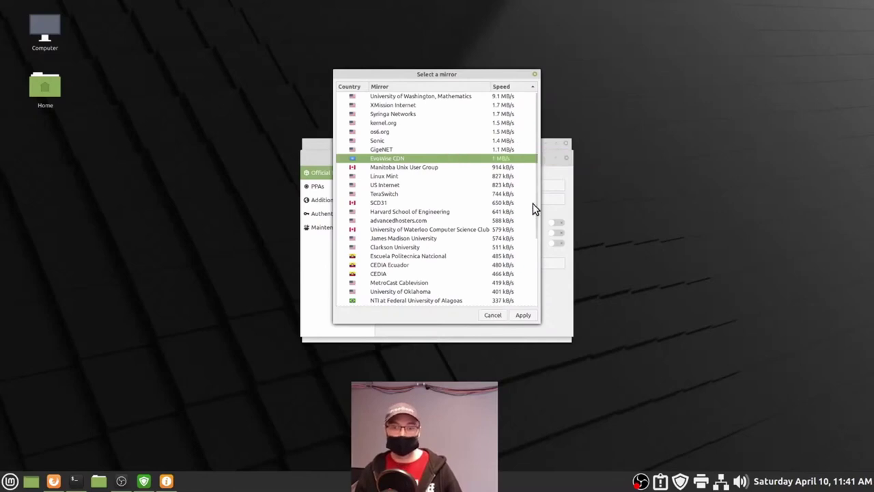
drag(533, 204, 534, 185)
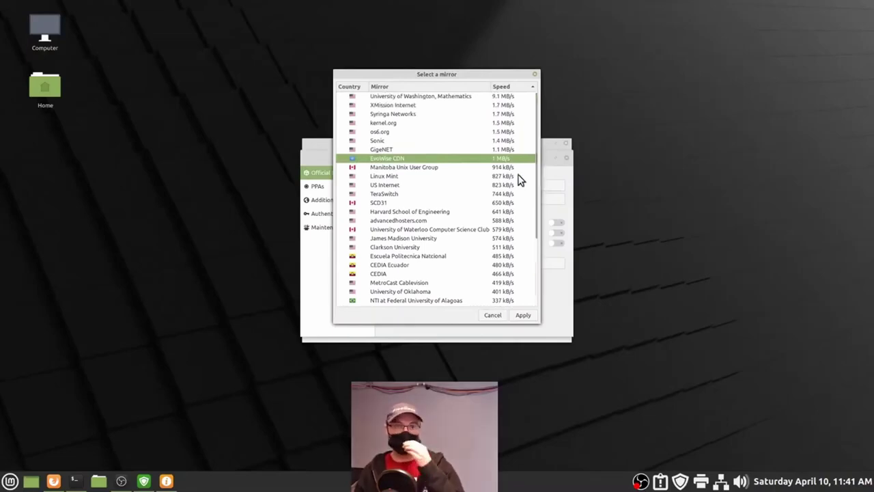
Step: Apply University of Washington, Mathematics as main mirror, refresh the cache, and close Software Sources
click(443, 97)
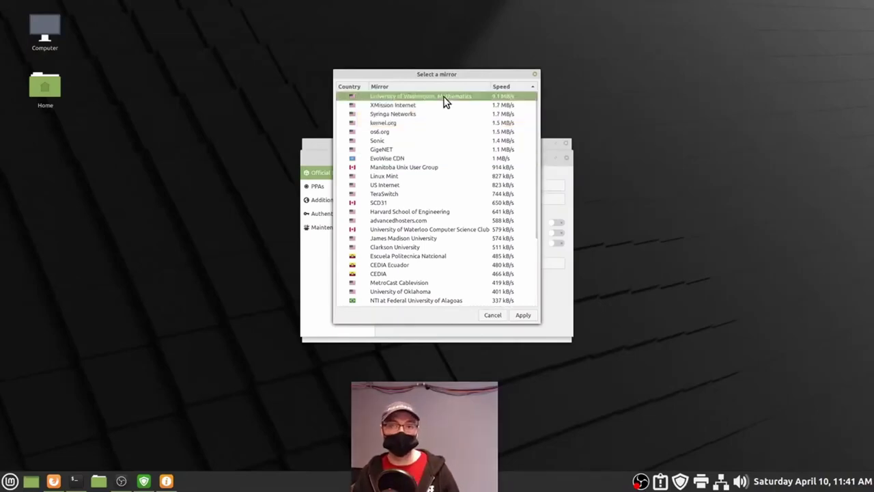
click(523, 316)
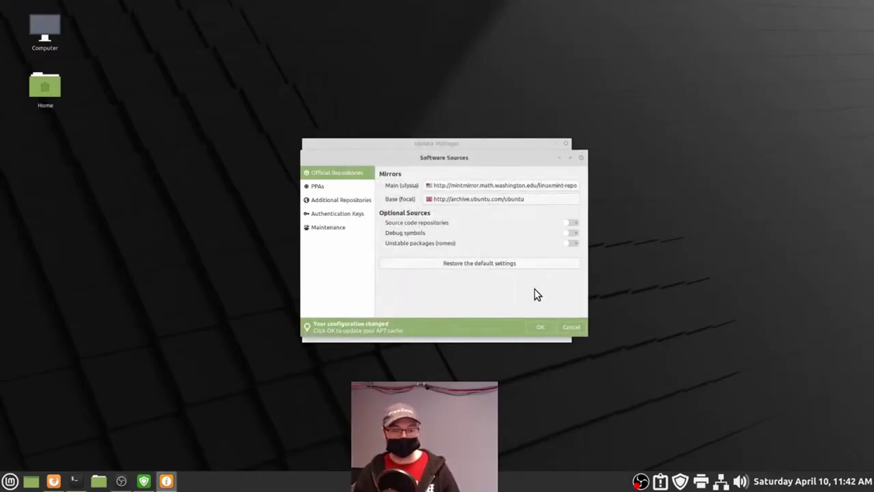
click(536, 327)
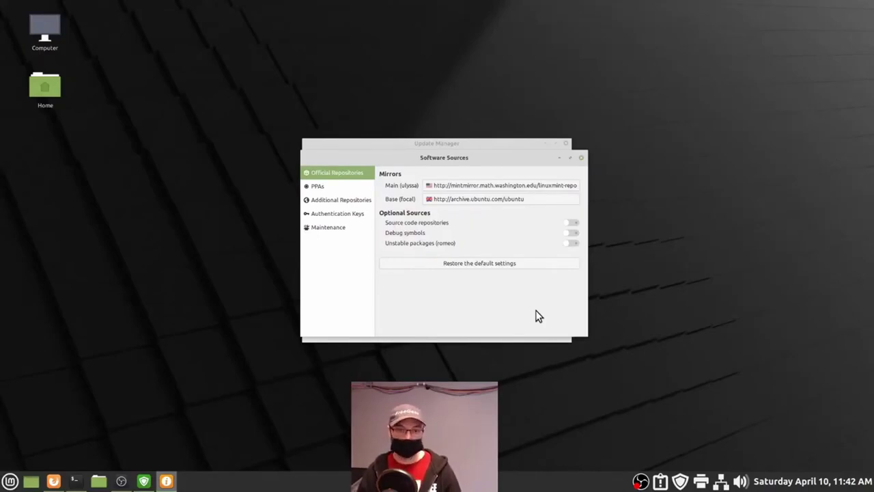
click(581, 158)
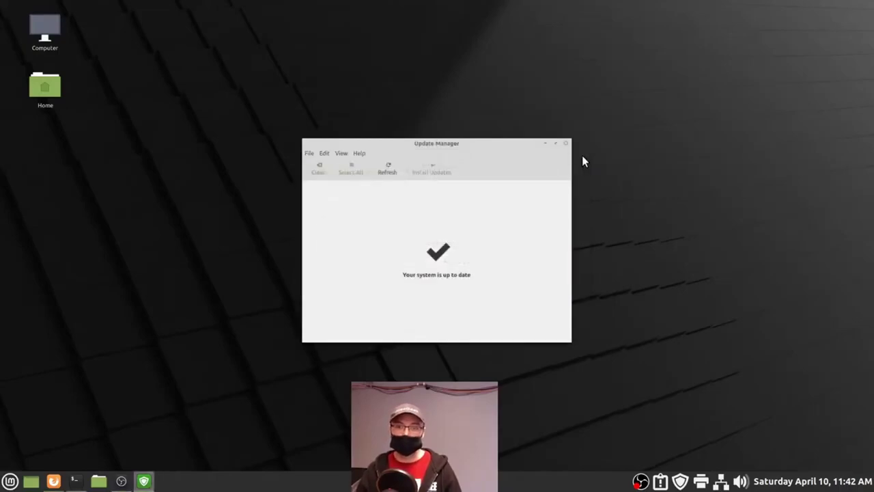